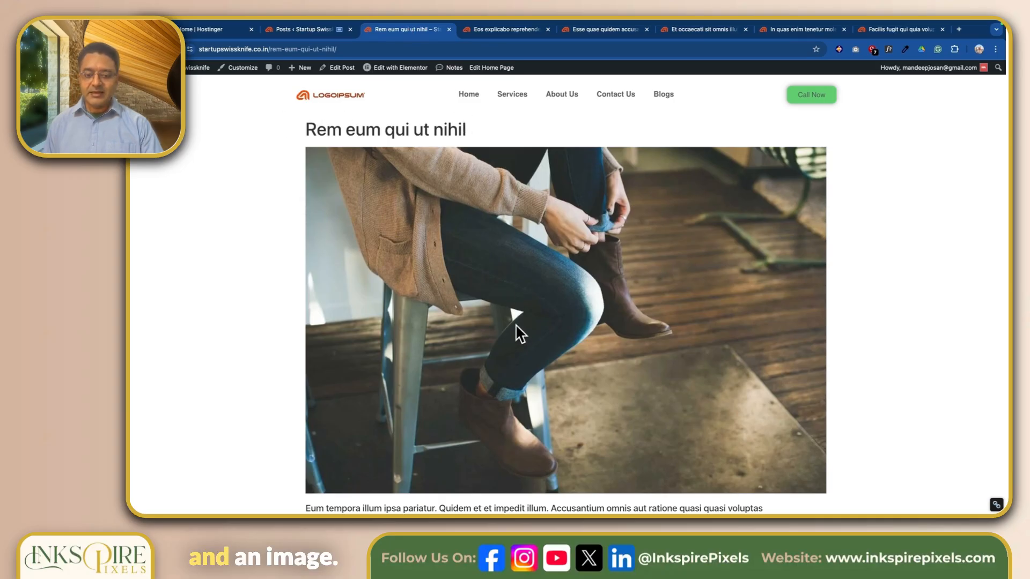
Examine the layout of the posts "Rem eum qui ut nihil", "Eos explicabo reprehenderit facere earum aspernatur architecto" and "Esse quae quidem accusantium pariatur earum"
scroll(539, 329, "down", 5)
key("ctrl+Tab")
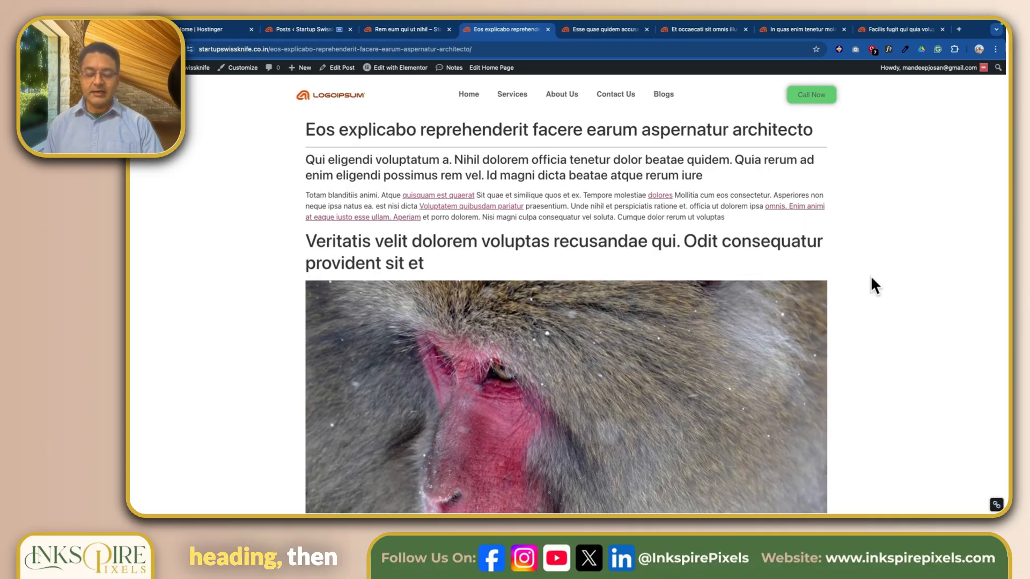
scroll(860, 298, "down", 4)
scroll(860, 292, "up", 4)
left_click(592, 30)
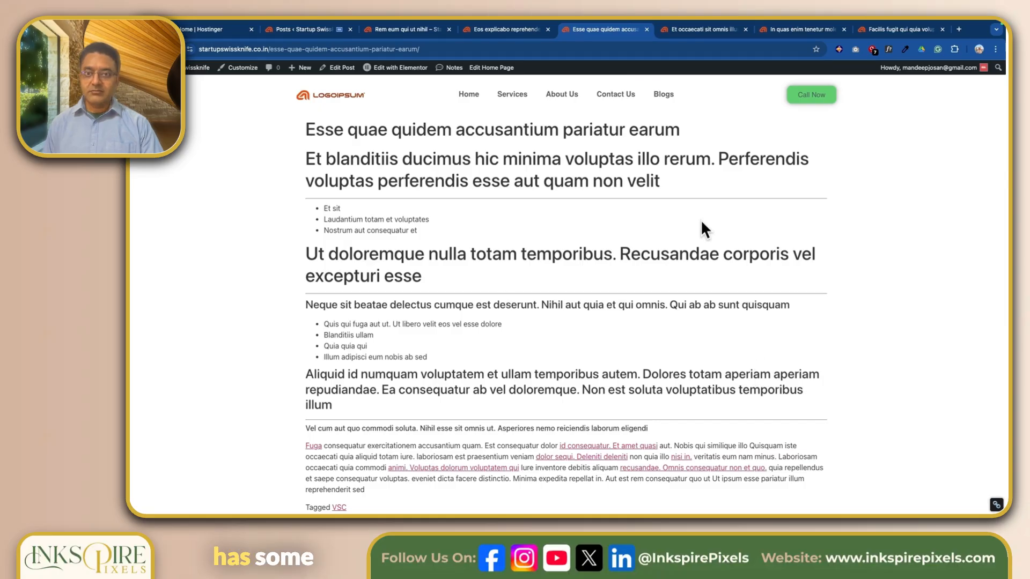
Look through the whole "Et occaecati sit omnis illum nemo officiis" post to examine how its content is arranged
left_click(692, 28)
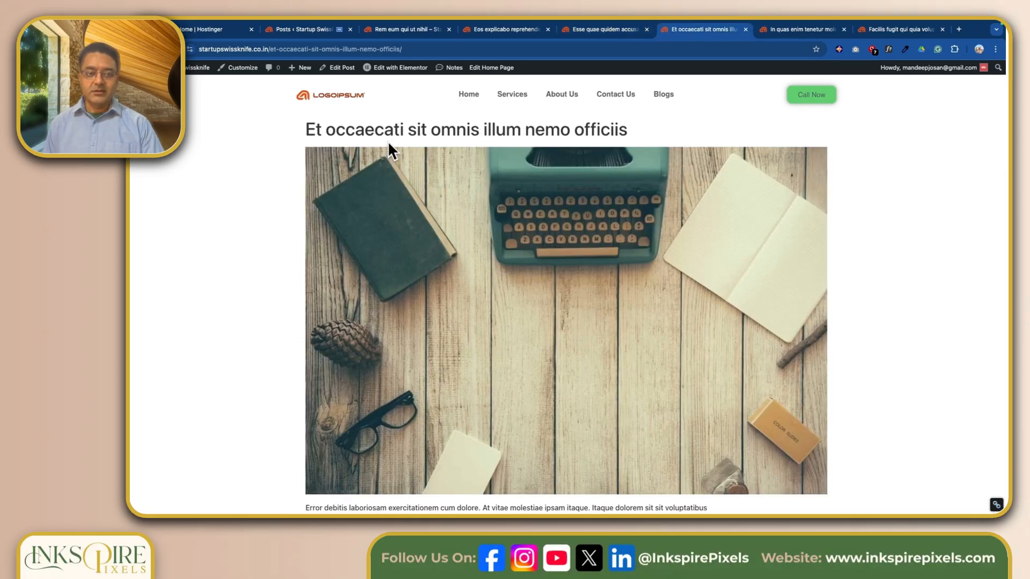
scroll(665, 407, "down", 1)
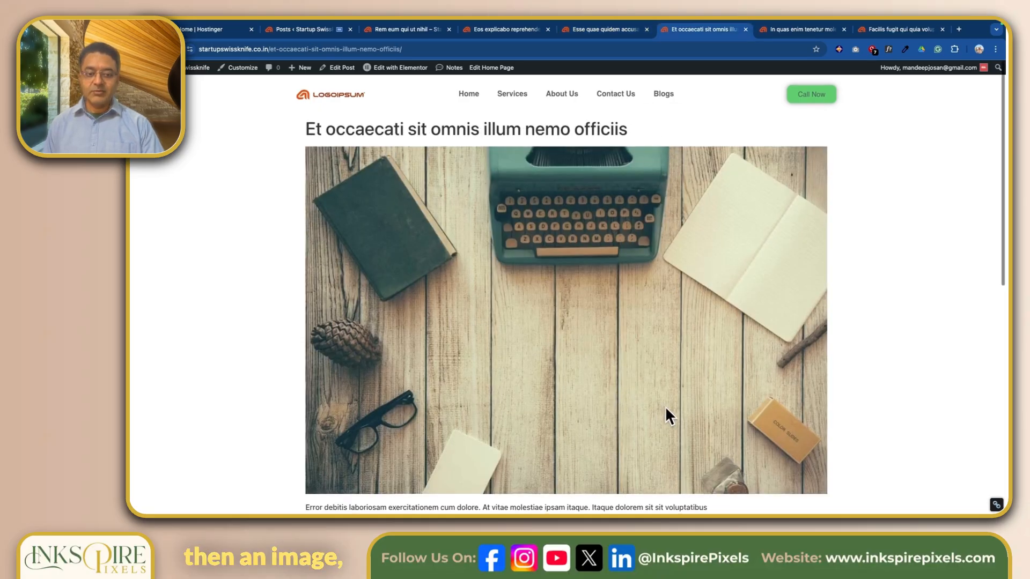
scroll(665, 406, "down", 15)
scroll(680, 218, "up", 15)
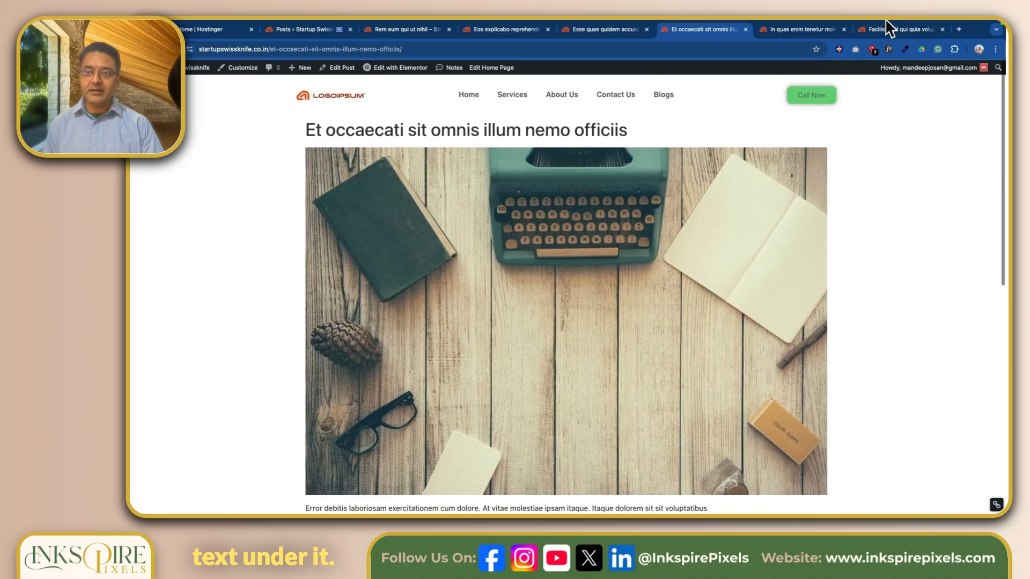
Examine the structure of the posts "In quas enim tenetur molestias veritatis facere" and "Facilis fugit qui quia voluptas"
left_click(786, 28)
scroll(452, 234, "down", 10)
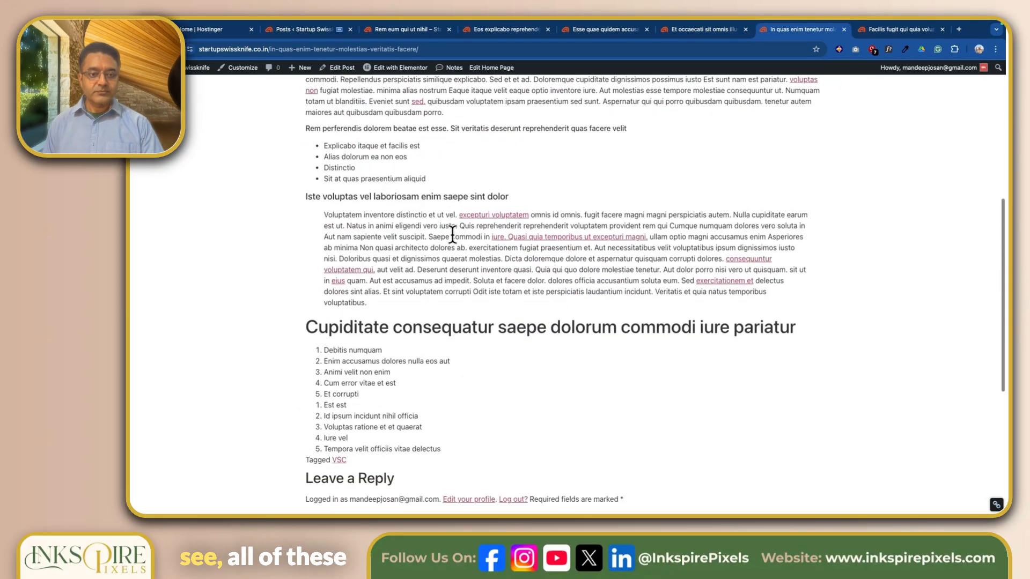
scroll(452, 234, "up", 10)
left_click(896, 30)
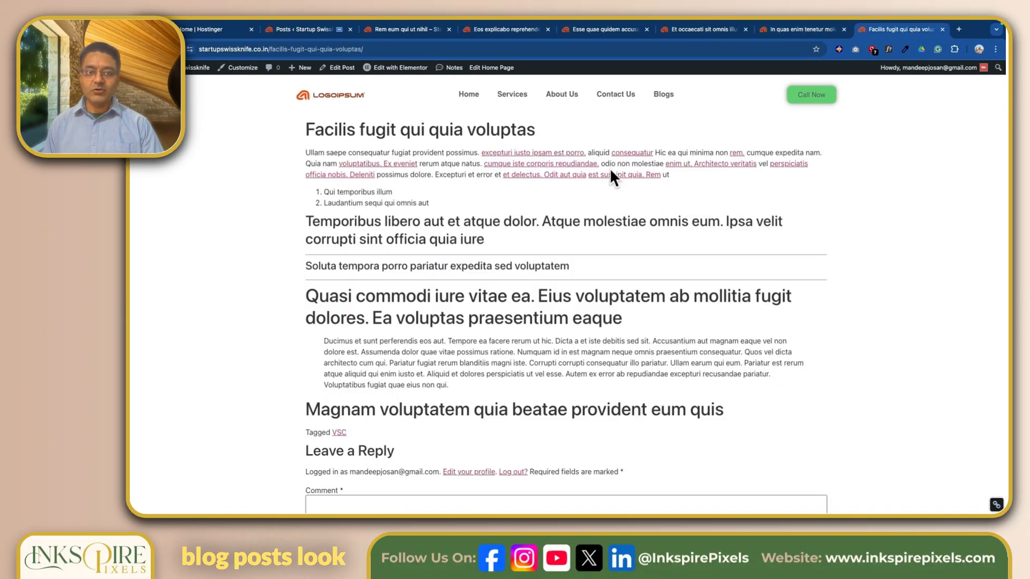
scroll(580, 225, "down", 5)
scroll(580, 224, "up", 5)
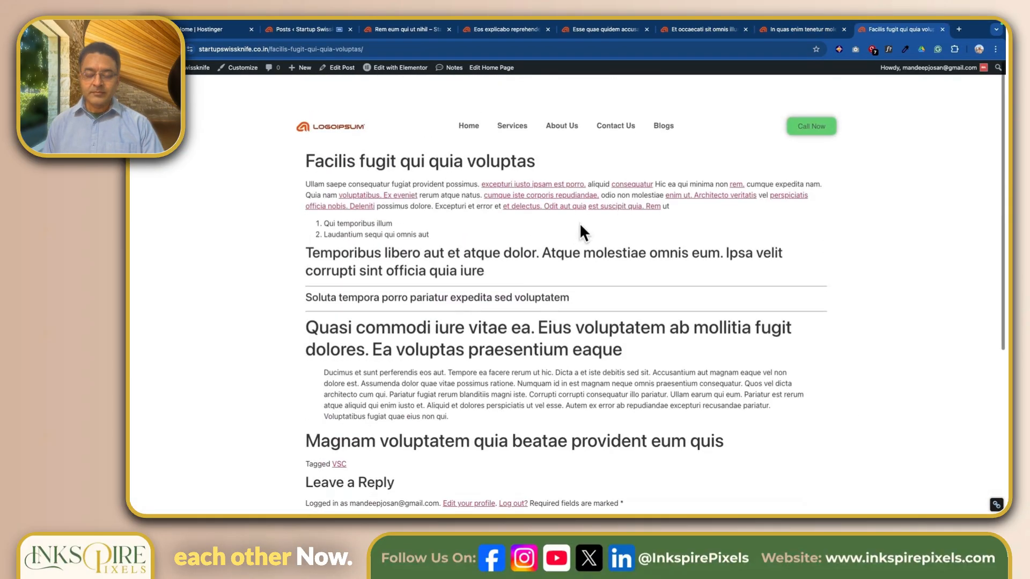
Return to the WordPress posts list, and switch to the incognito browser window to glance over the Inkspire Pixels blog posts
left_click(305, 29)
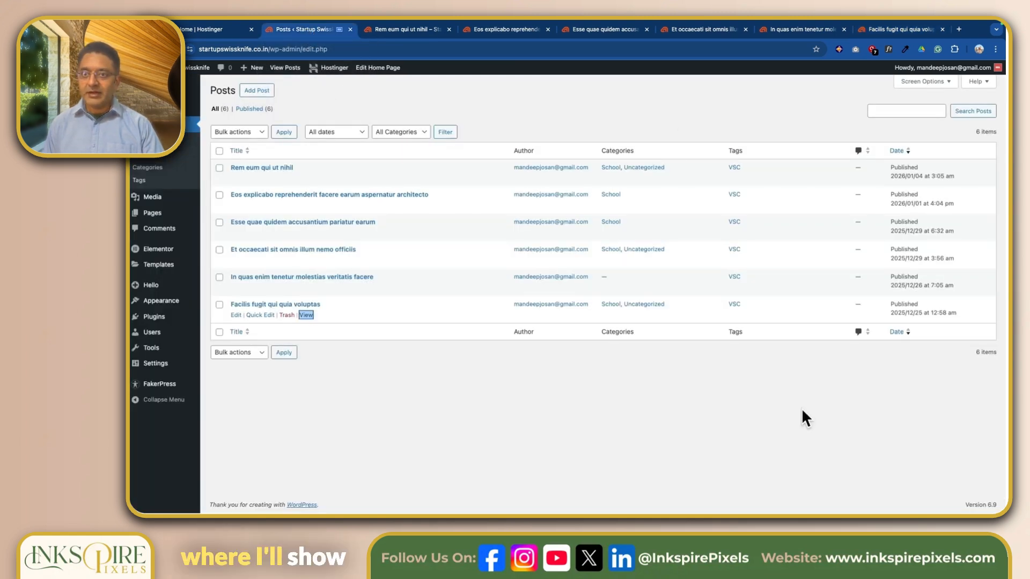
key("super+grave")
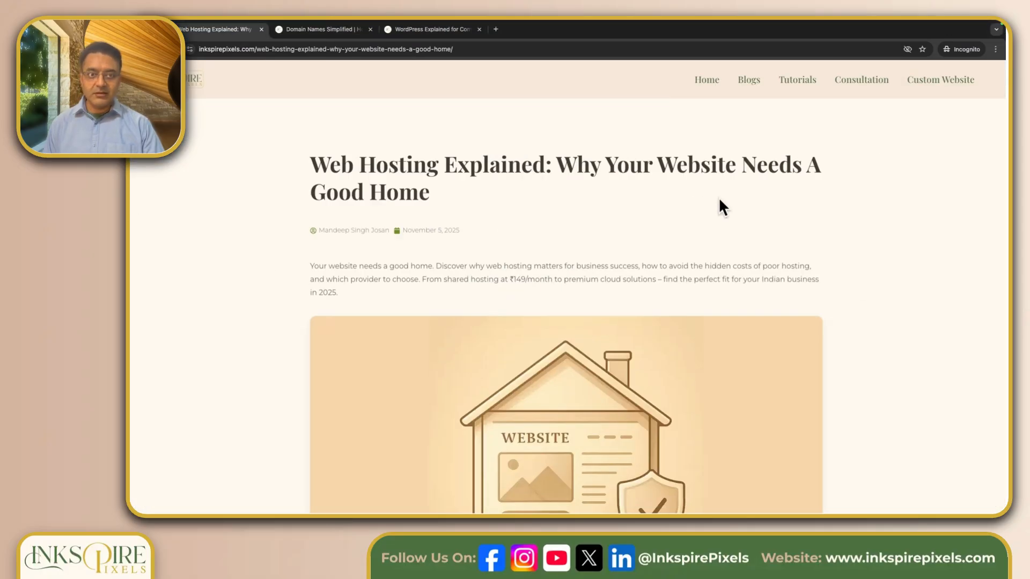
left_click(322, 29)
left_click(434, 29)
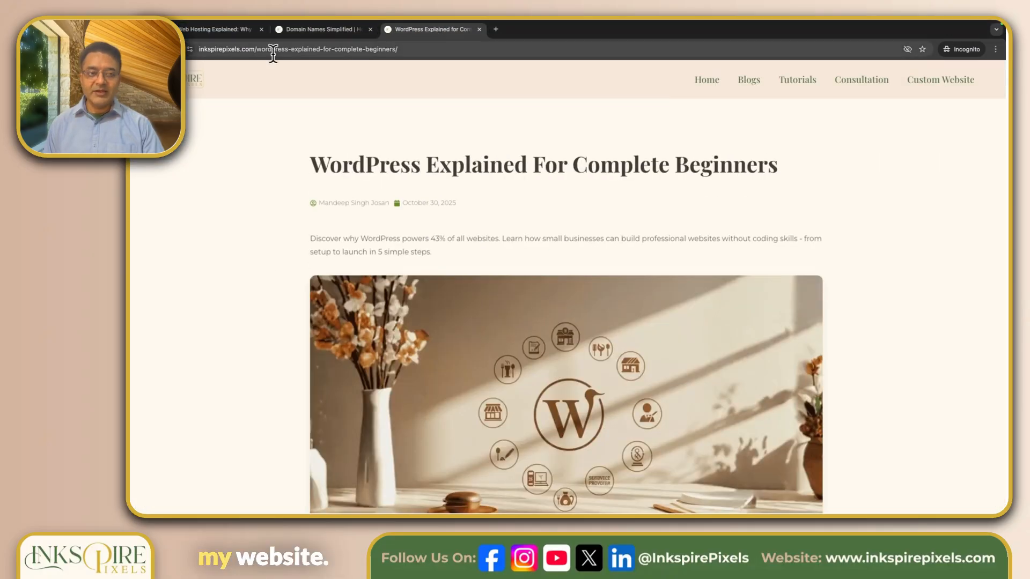
Examine the "Web Hosting Explained" post's structure from its title and image through the video, quick links and slides to the article text
left_click(215, 29)
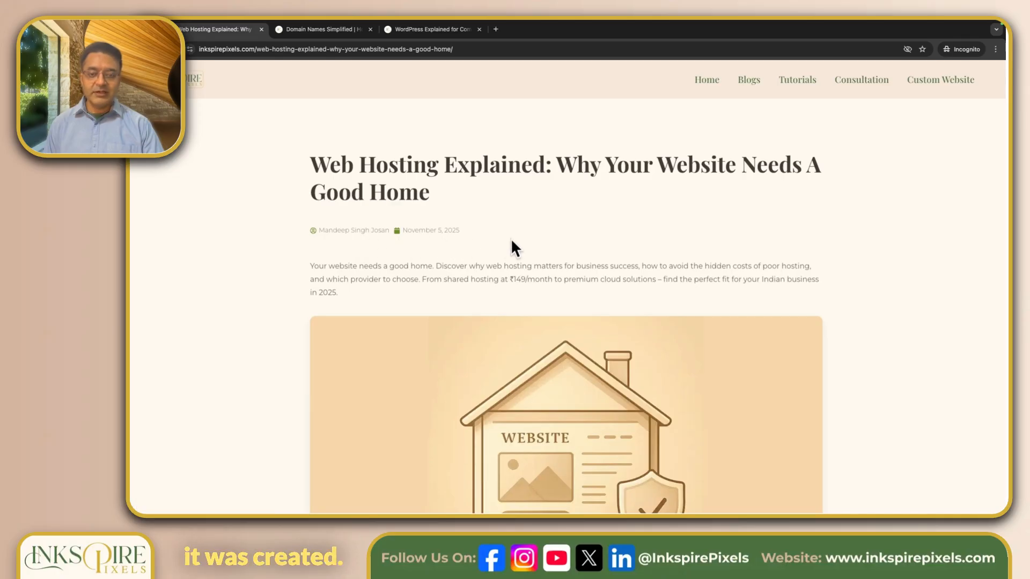
scroll(512, 242, "down", 1)
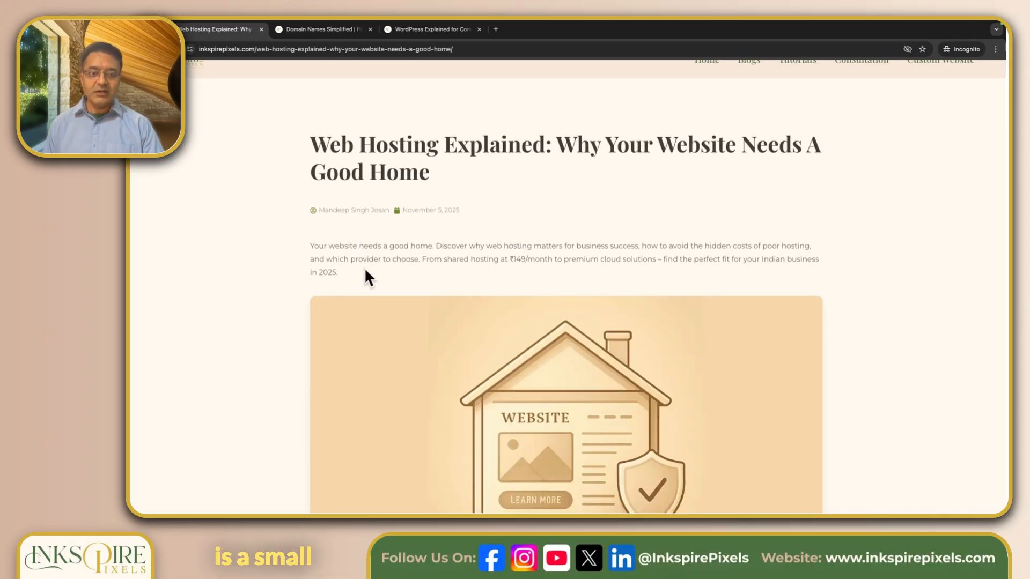
scroll(426, 252, "down", 2)
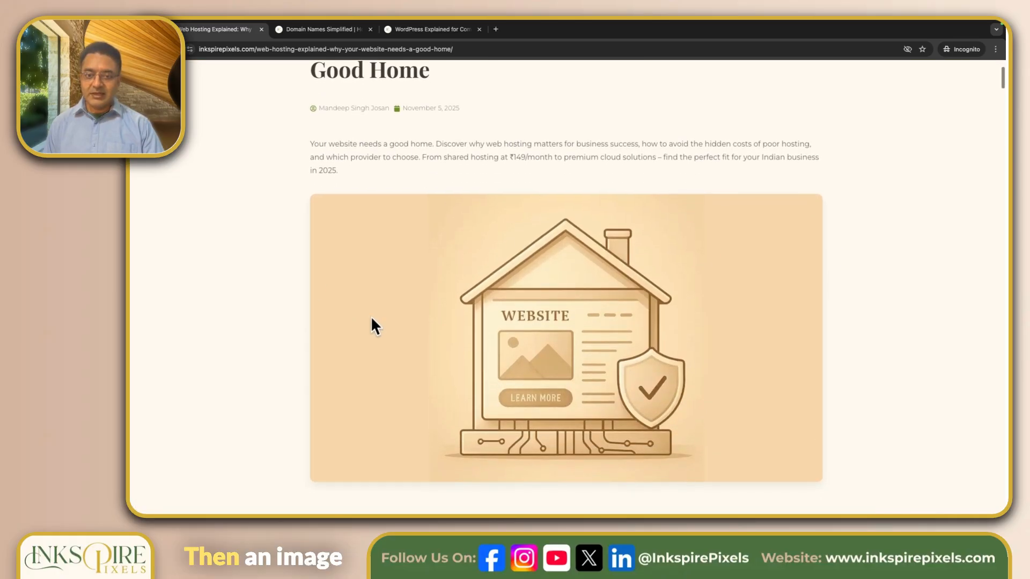
scroll(374, 325, "down", 7)
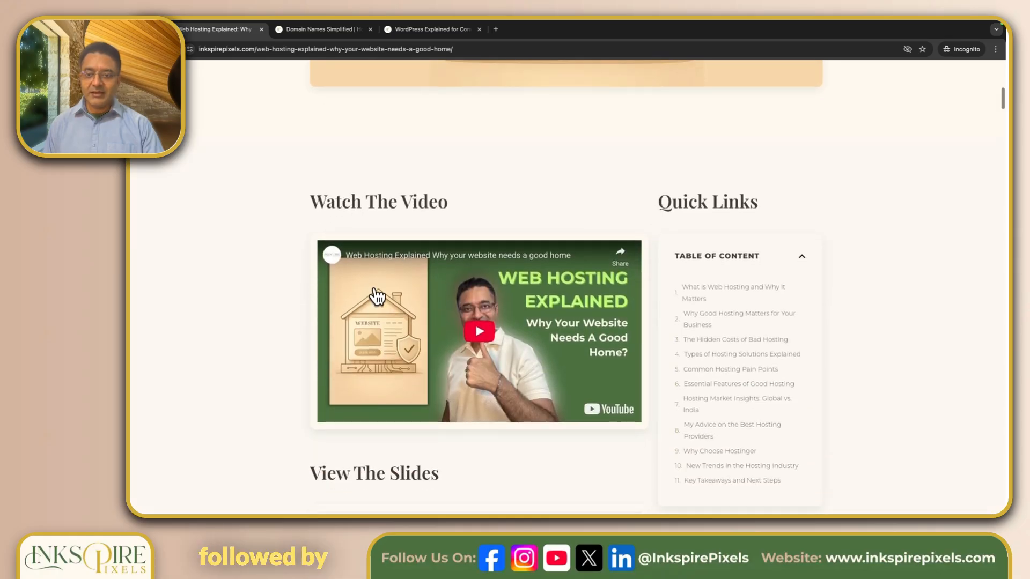
scroll(377, 295, "down", 7)
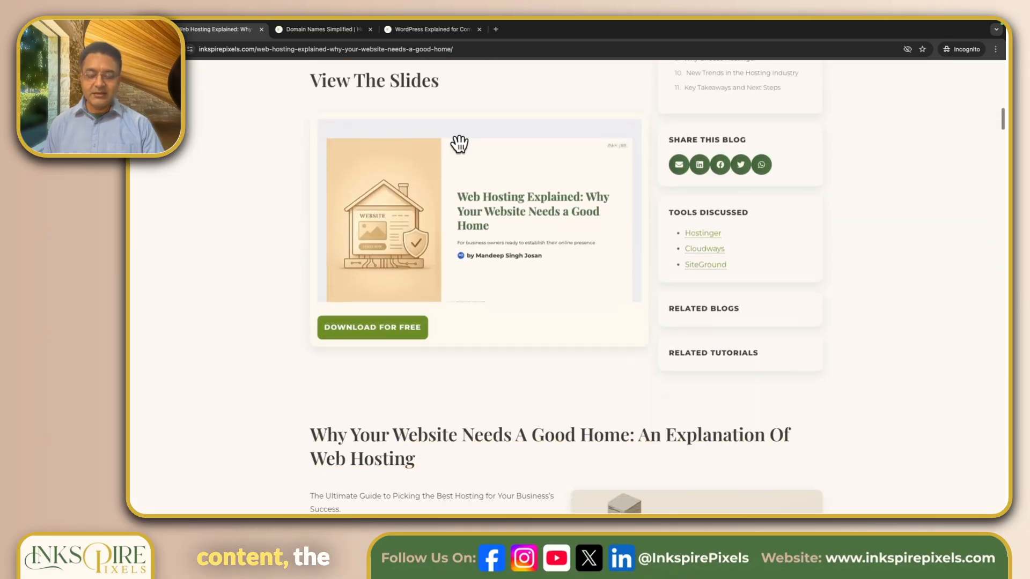
scroll(484, 311, "down", 3)
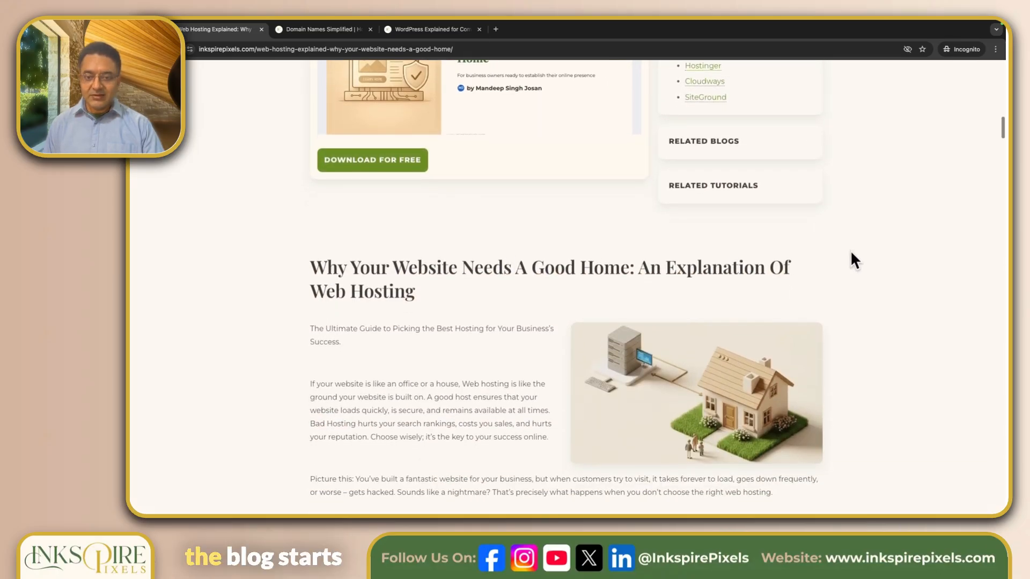
Examine the "Domain Names Simplified" post's structure from its title down to the Introduction section
left_click(309, 31)
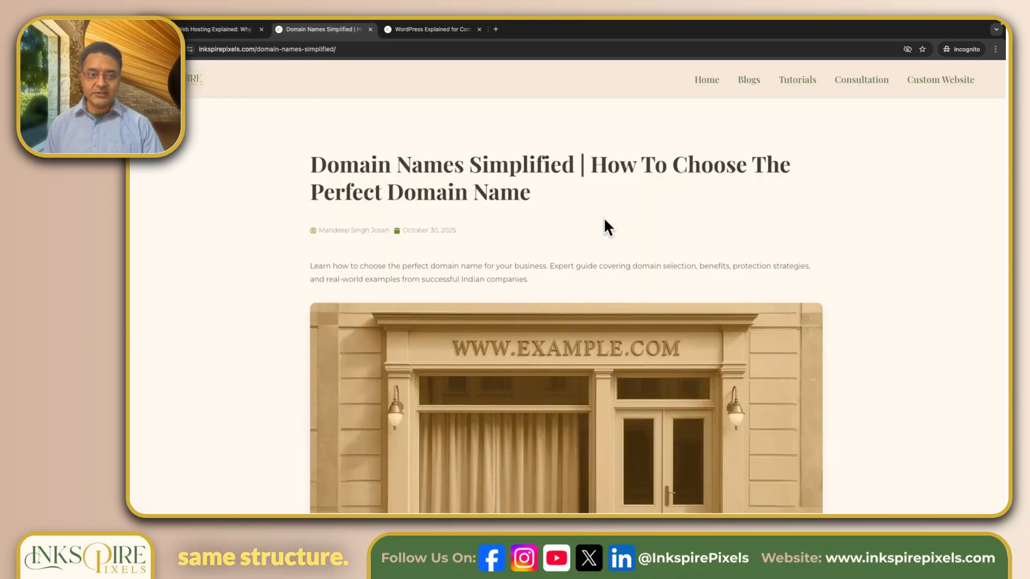
scroll(576, 230, "down", 2)
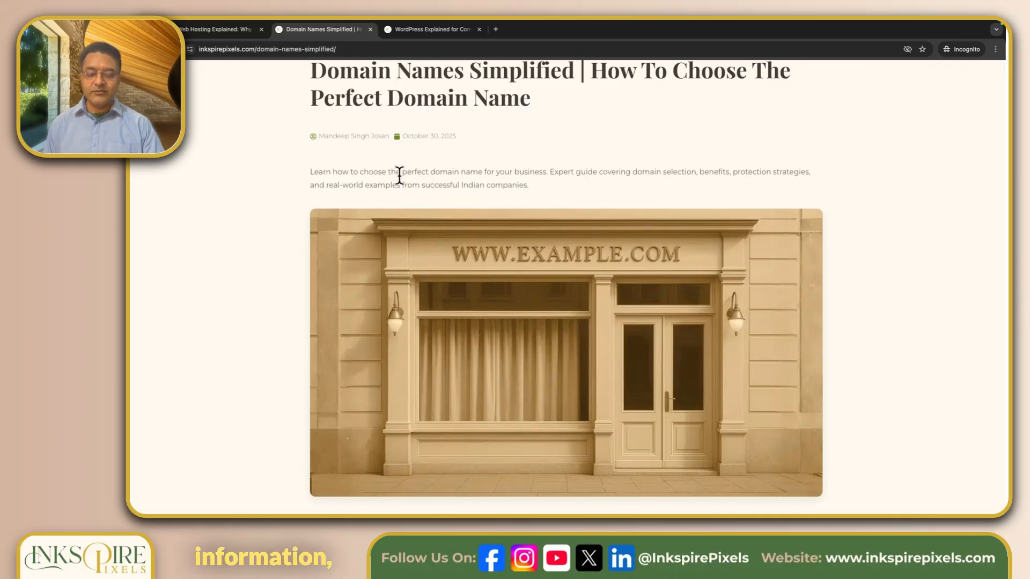
scroll(397, 174, "down", 2)
scroll(458, 260, "down", 10)
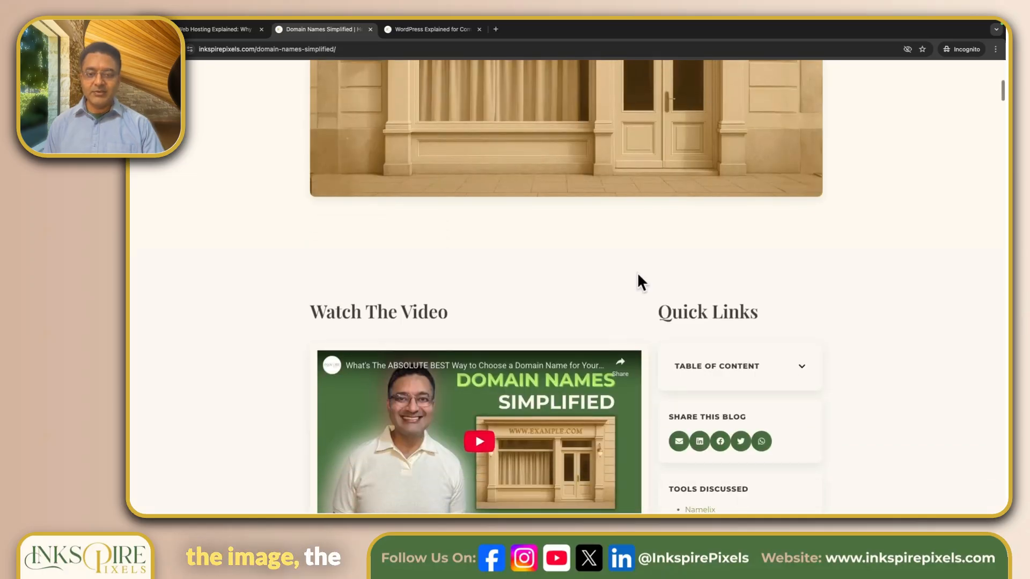
scroll(486, 360, "down", 2)
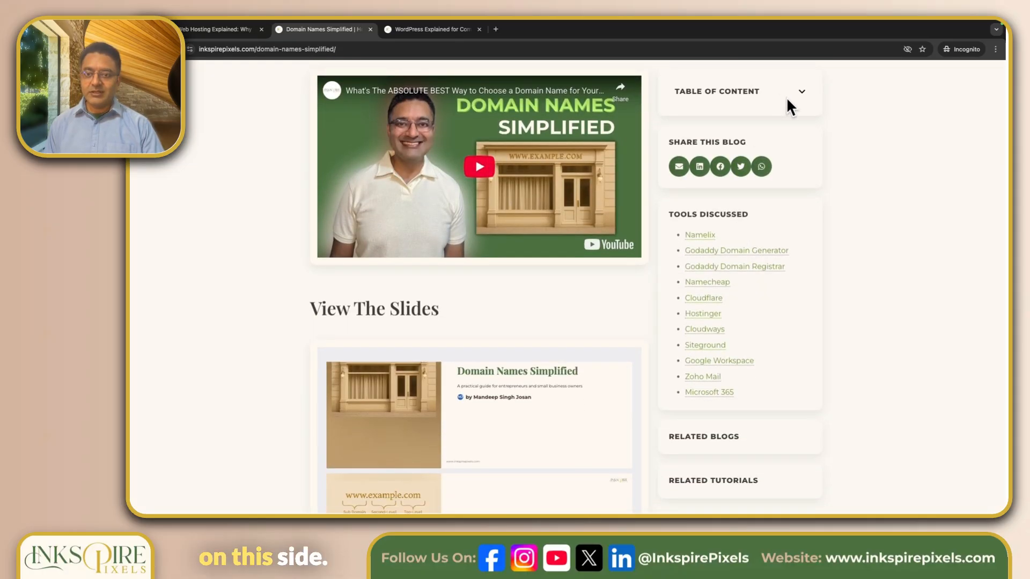
scroll(948, 321, "down", 9)
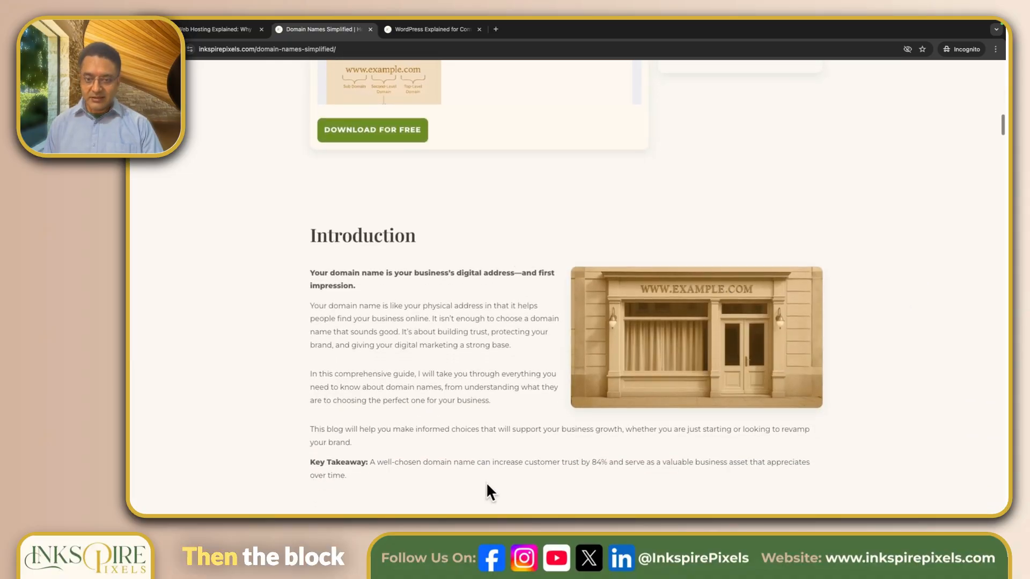
Examine the "WordPress Explained For Complete Beginners" post down to its video and quick links, and return to its beginning
left_click(440, 41)
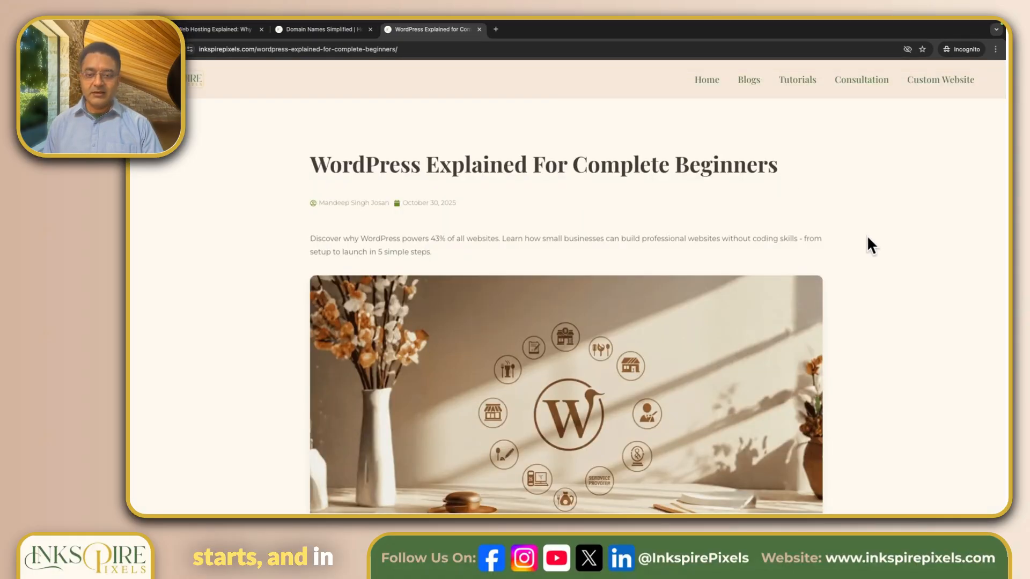
scroll(867, 234, "down", 4)
scroll(868, 237, "down", 9)
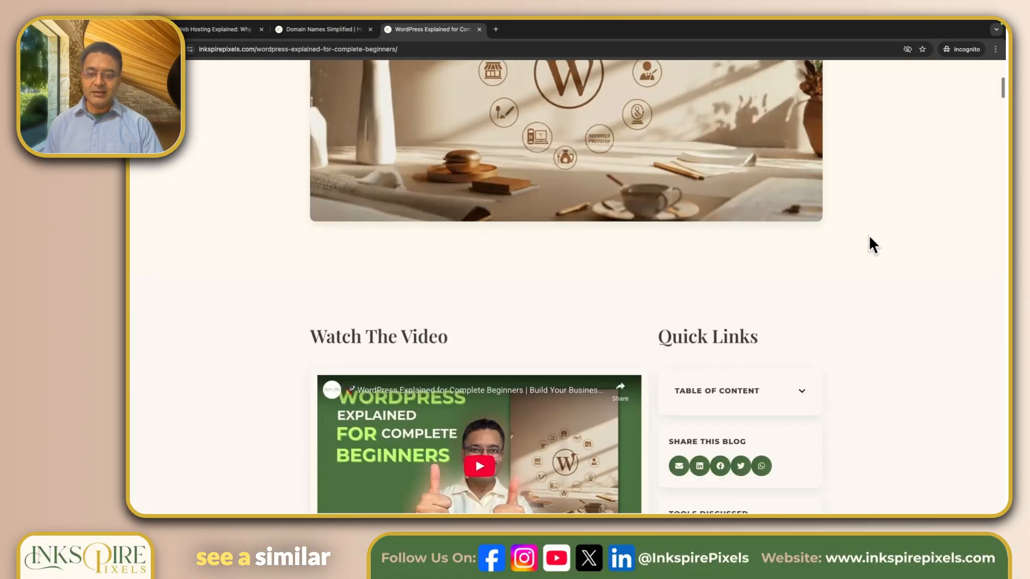
scroll(870, 237, "up", 13)
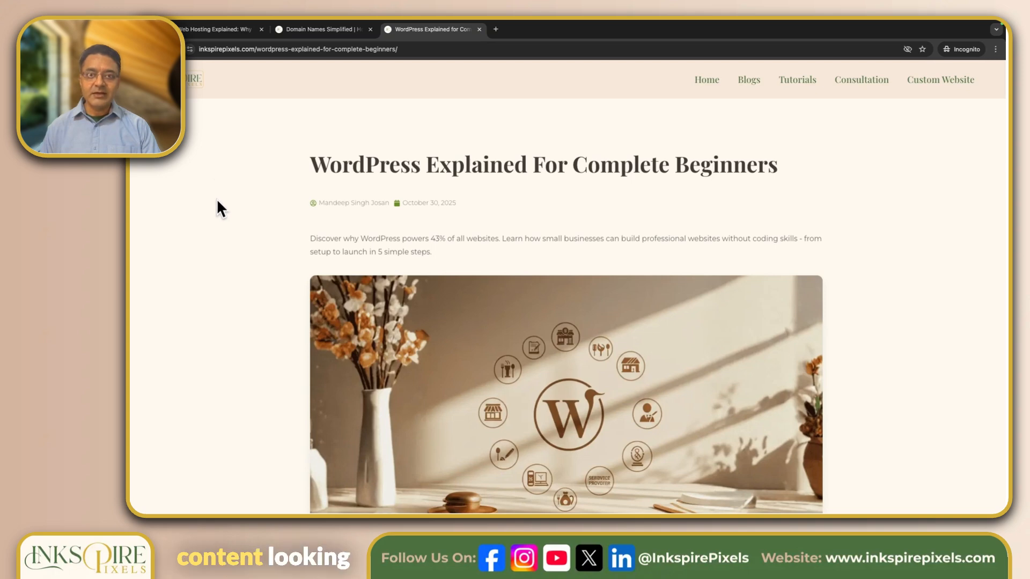
Switch back to the Startup Swissknife browser window and compare the layouts of its six open blog posts
key("ctrl+Left")
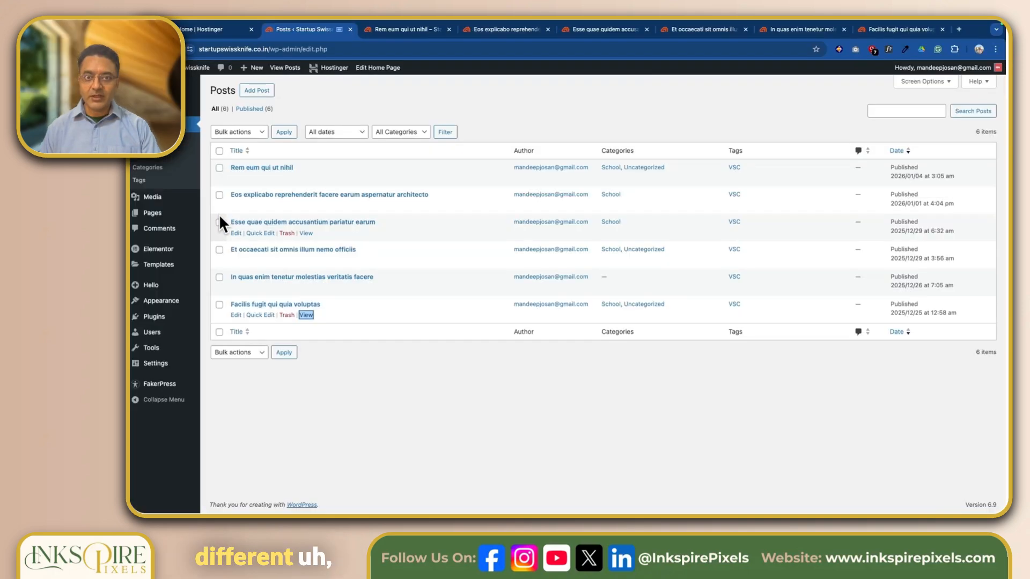
left_click(401, 29)
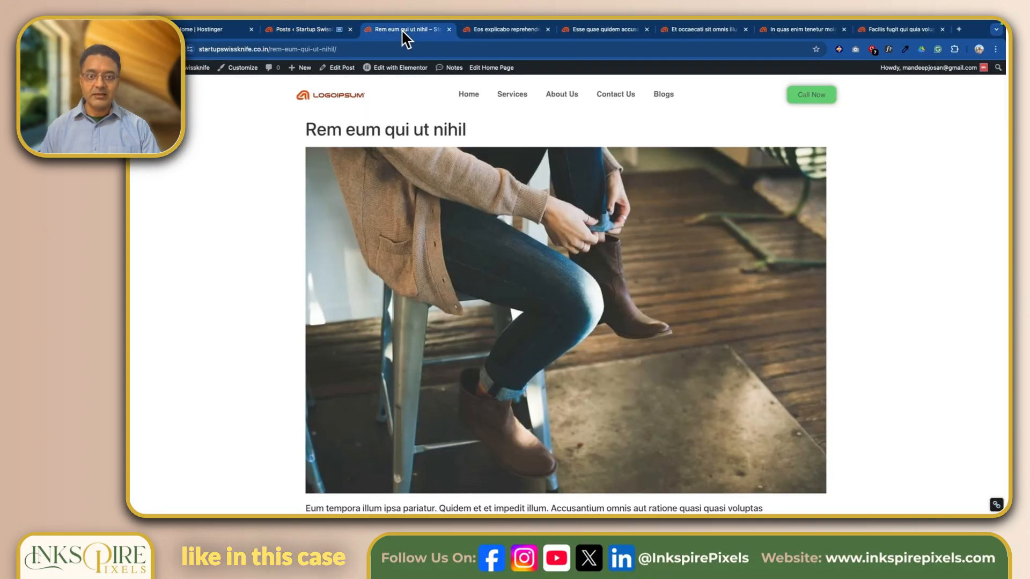
left_click(505, 29)
left_click(581, 27)
left_click(711, 28)
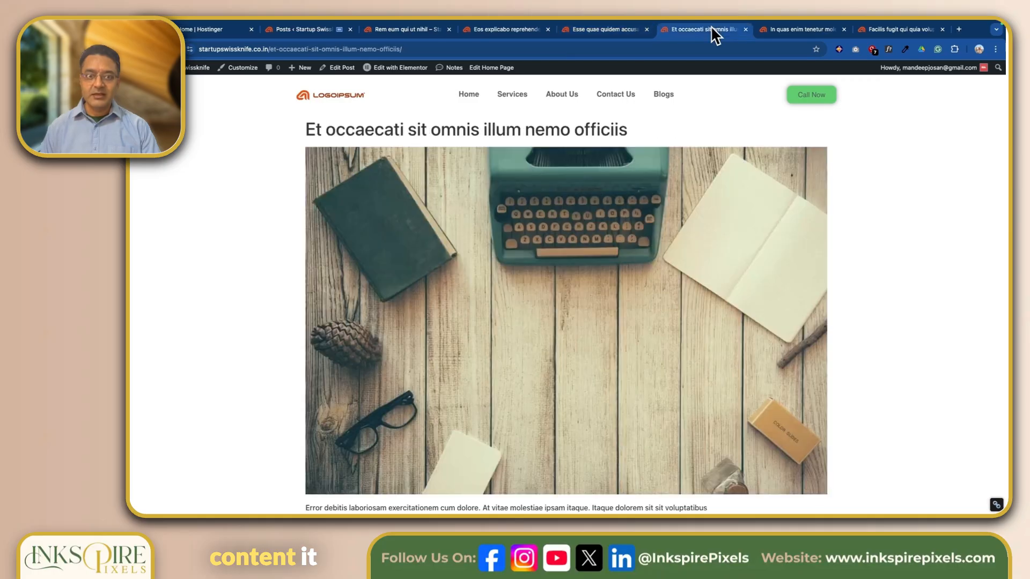
left_click(783, 24)
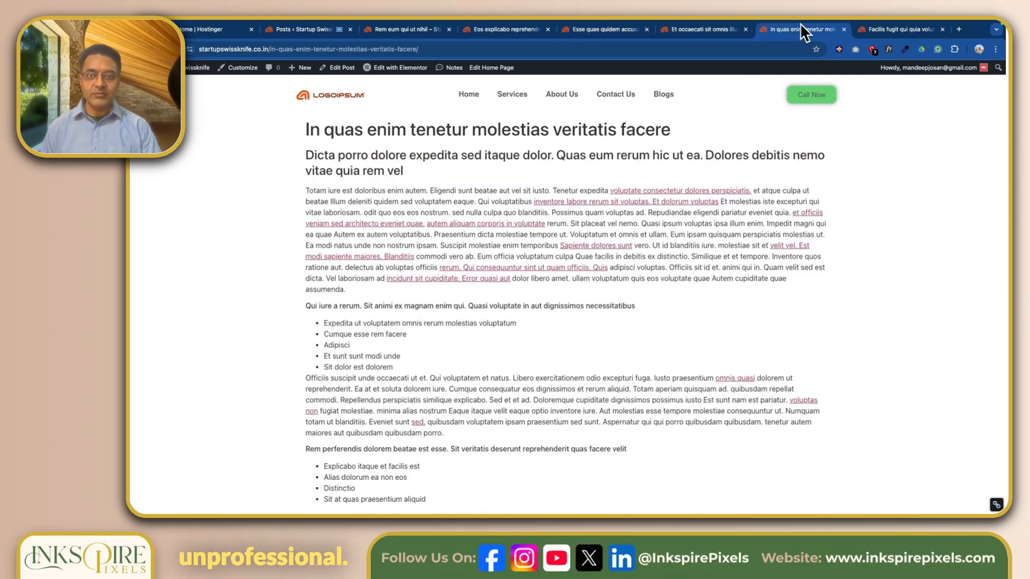
left_click(900, 31)
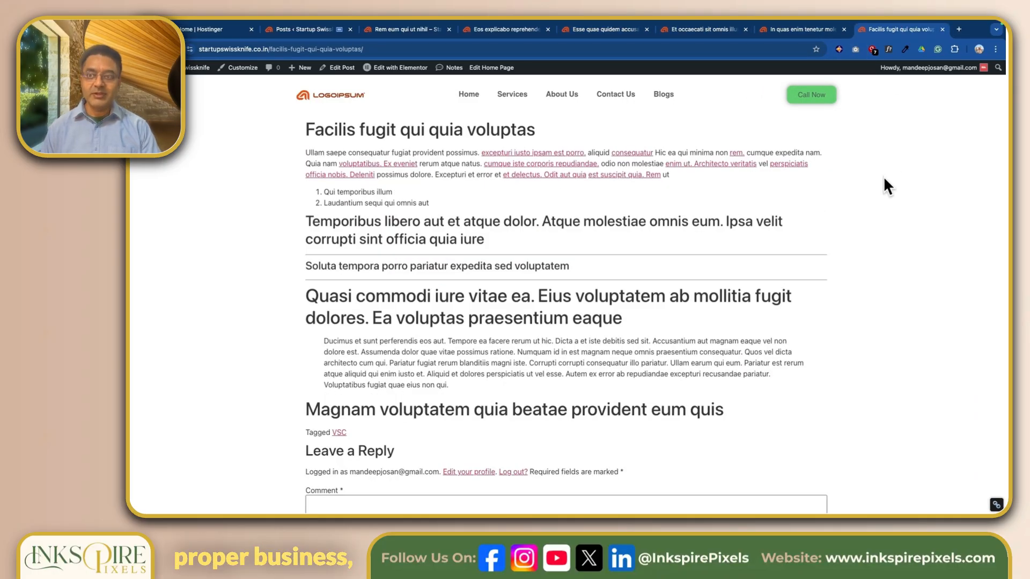
Switch to the Inkspire Pixels browser window and view the "Web Hosting Explained" post from its beginning
key("ctrl+Right")
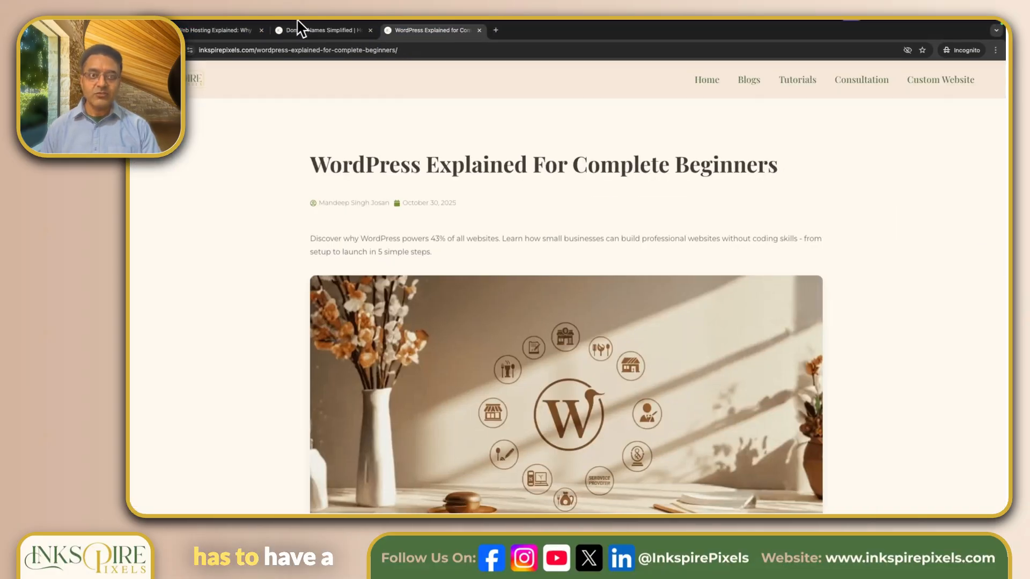
left_click(317, 40)
left_click(226, 39)
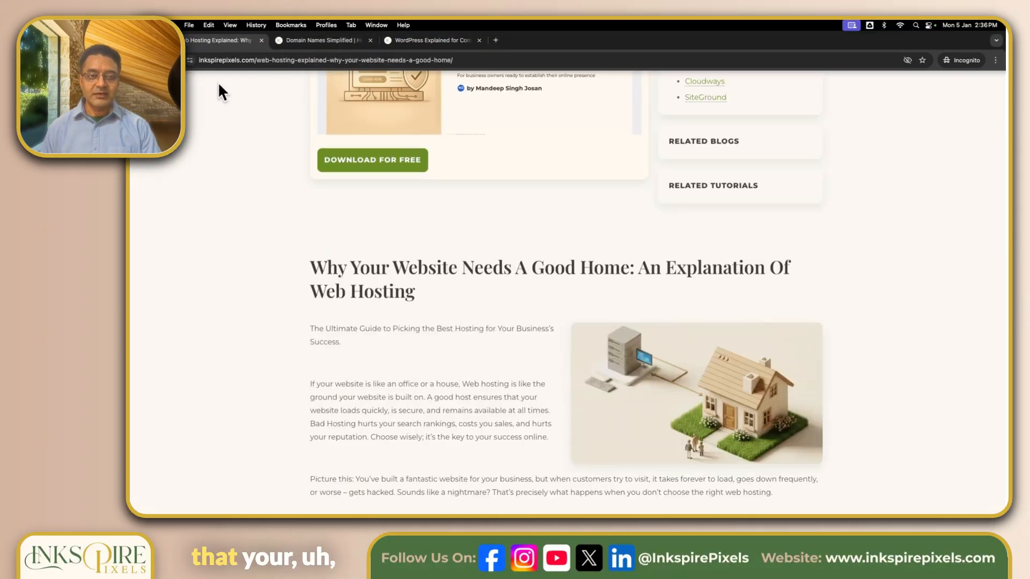
scroll(217, 134, "up", 10)
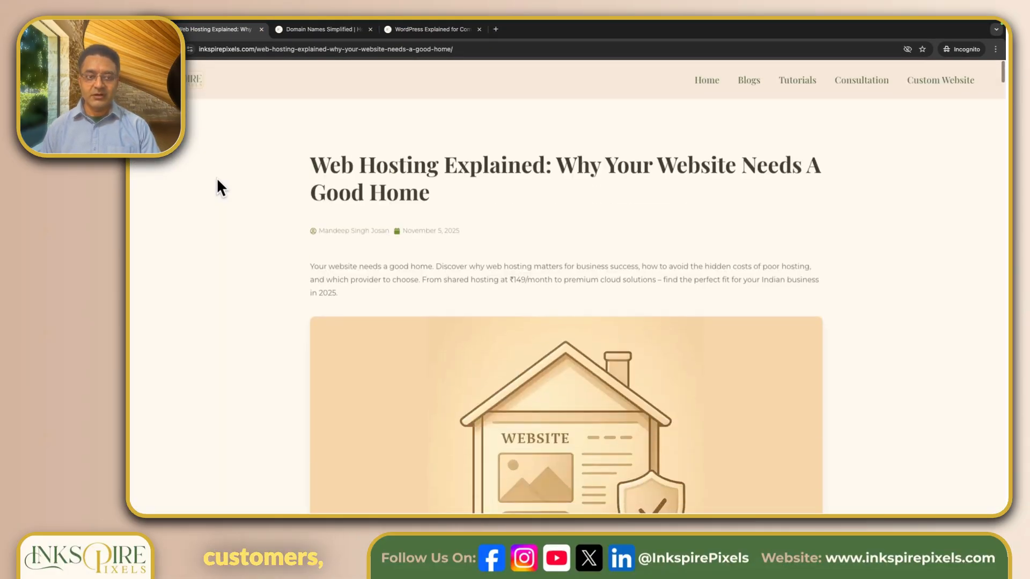
View the "Domain Names Simplified" post again from its title down to the video and quick links
left_click(335, 36)
scroll(230, 197, "up", 10)
scroll(231, 200, "down", 1)
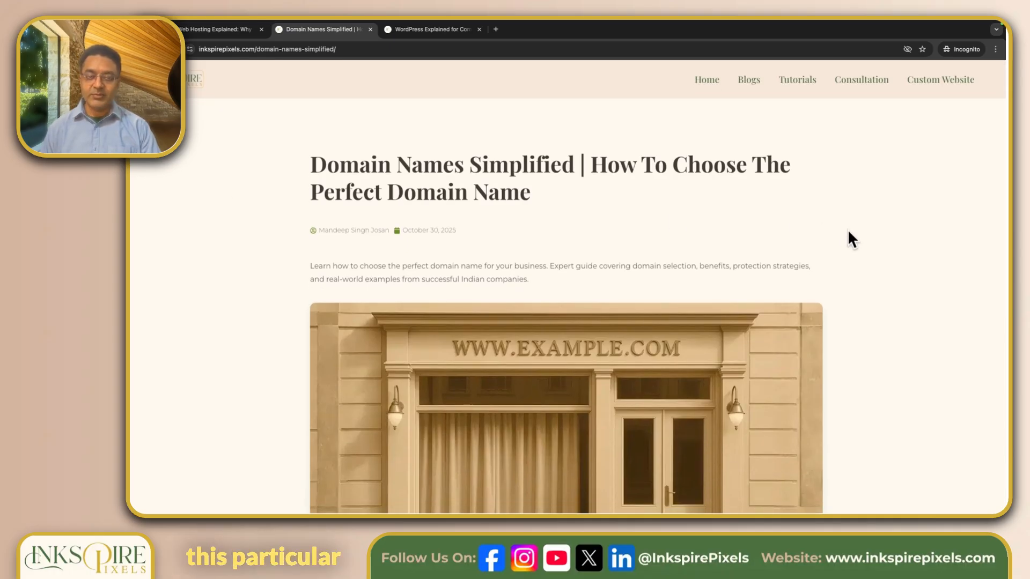
scroll(211, 205, "down", 8)
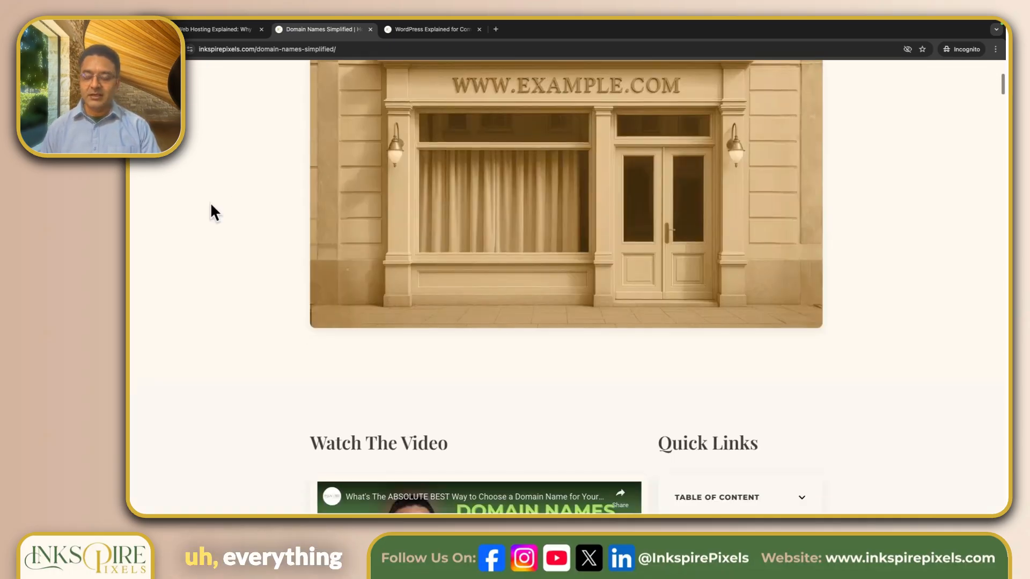
Switch back to the Startup Swissknife browser window and open the Single Post templates in Elementor's Theme Builder
scroll(210, 204, "down", 8)
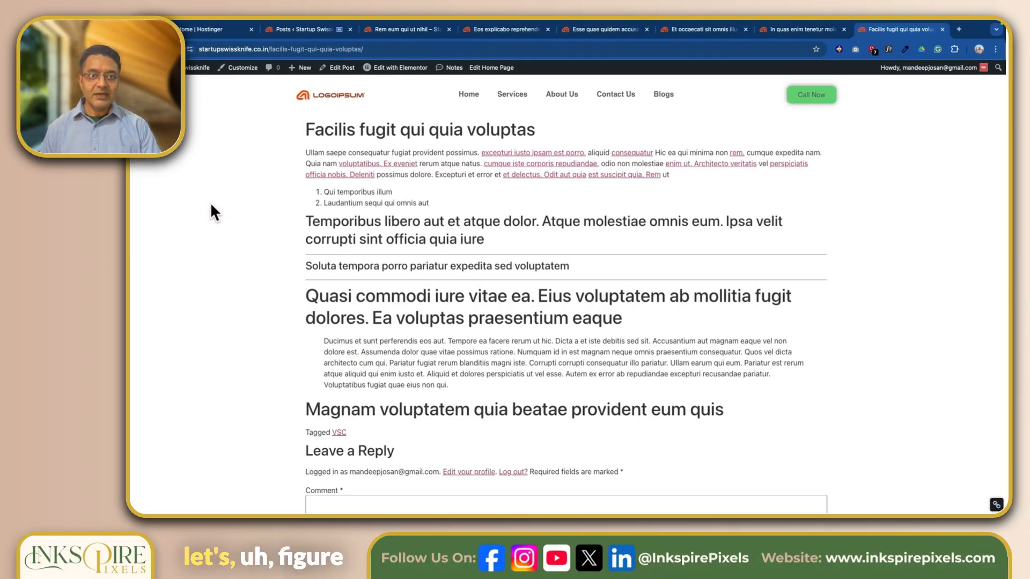
left_click(310, 31)
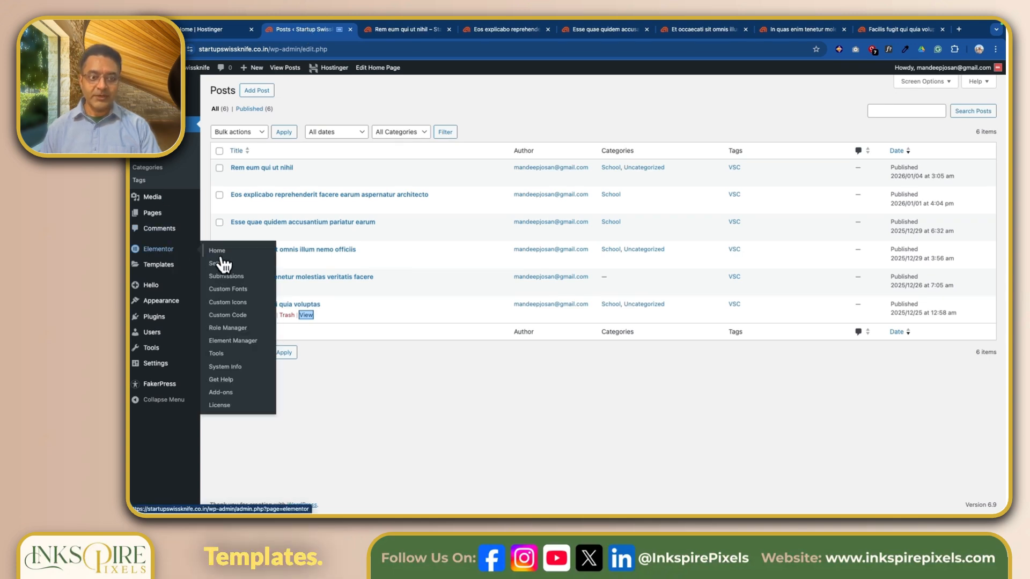
mouse_move(166, 271)
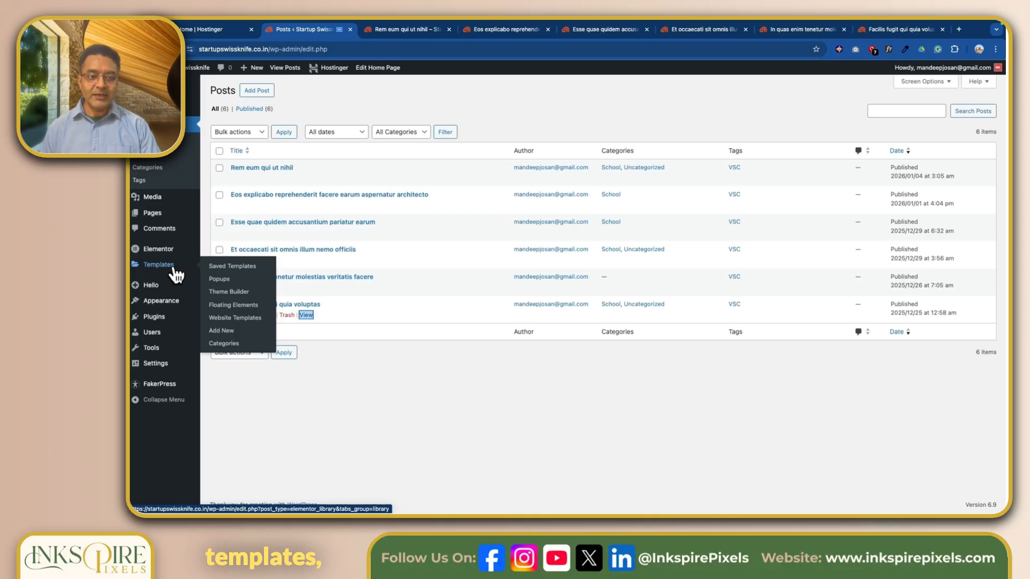
left_click(226, 293)
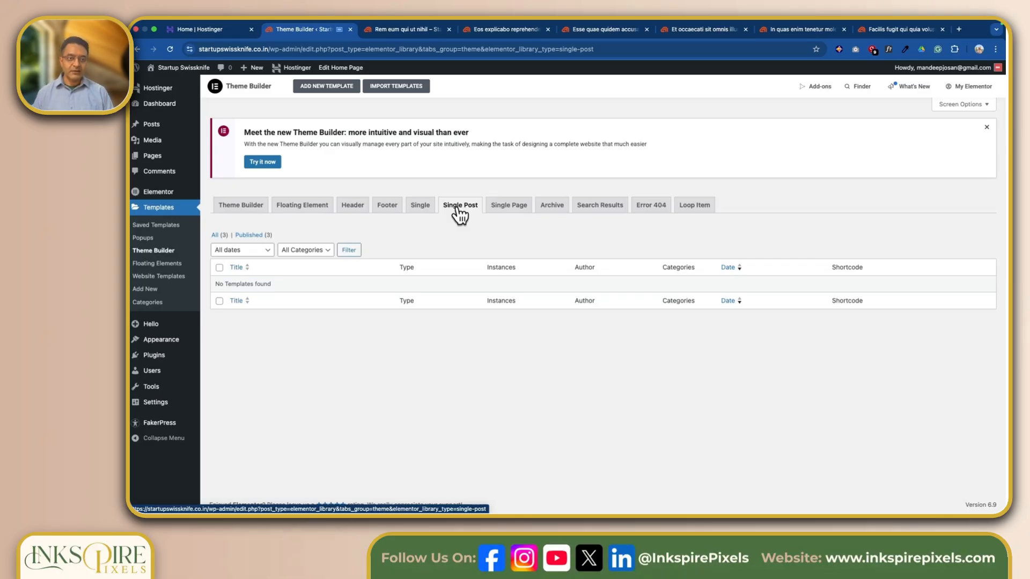
left_click(459, 210)
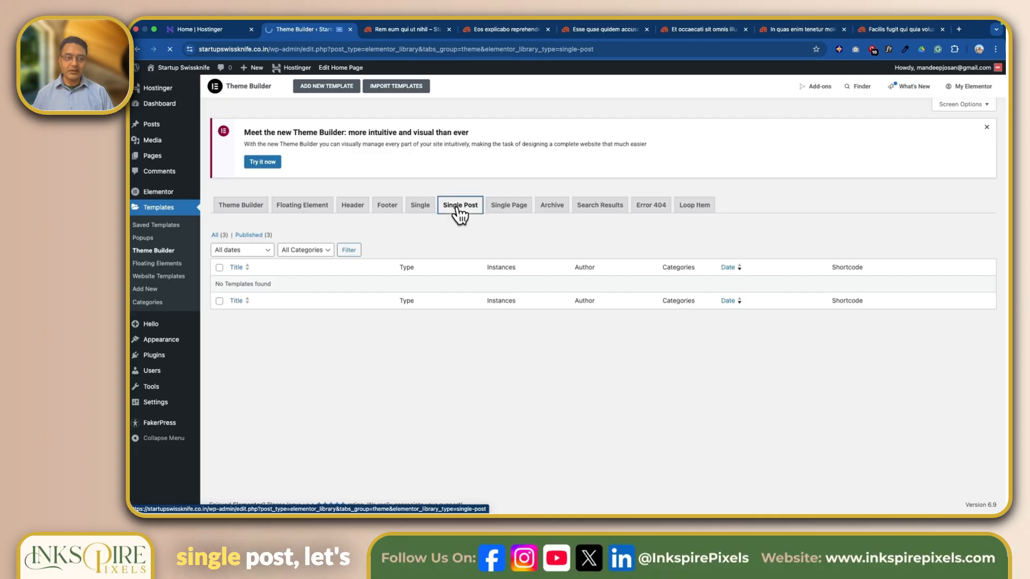
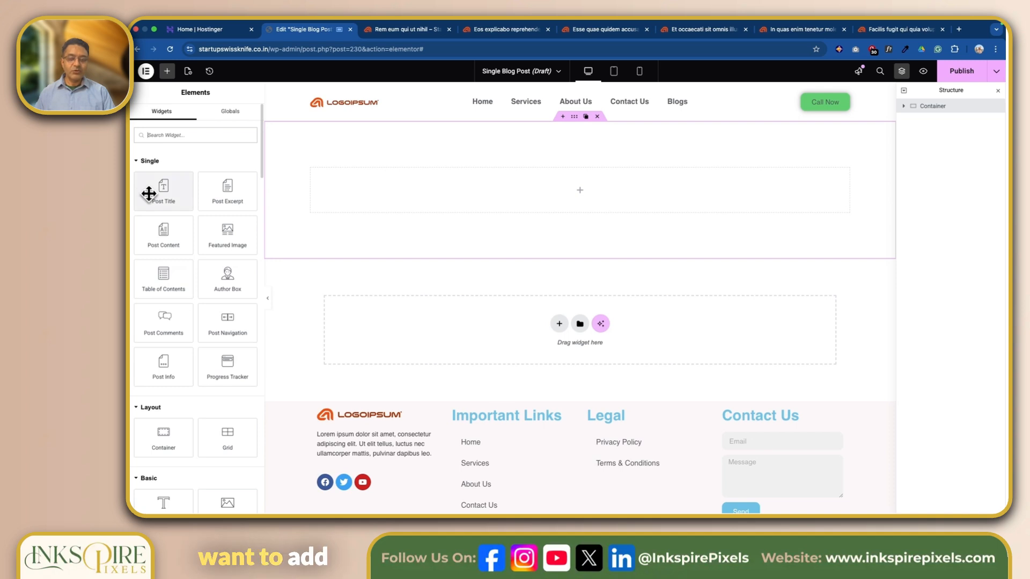
Add a Post Title widget and a Post Excerpt widget to the container of the Single Blog Post template
left_click_drag(143, 194, 460, 188)
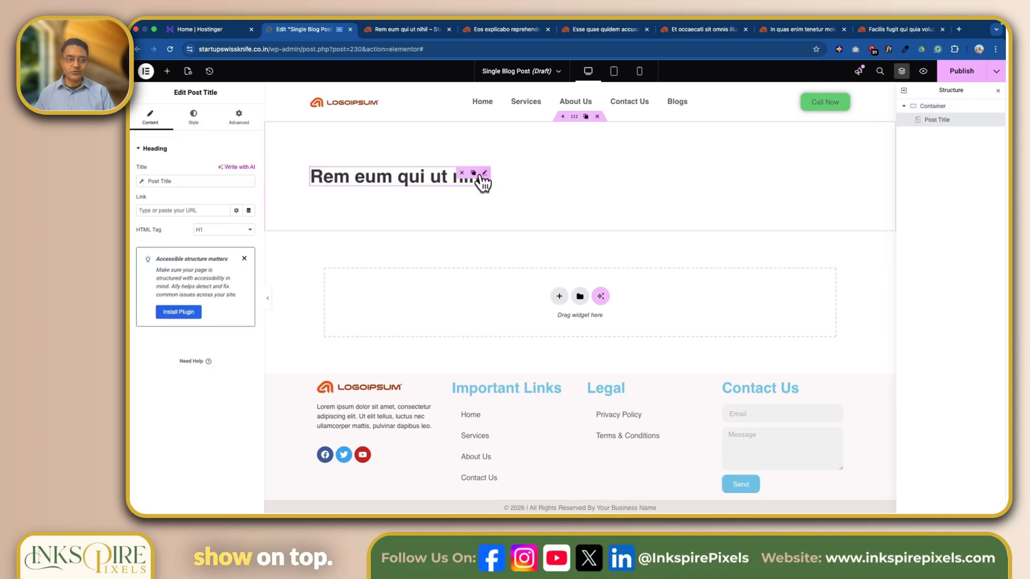
left_click(168, 72)
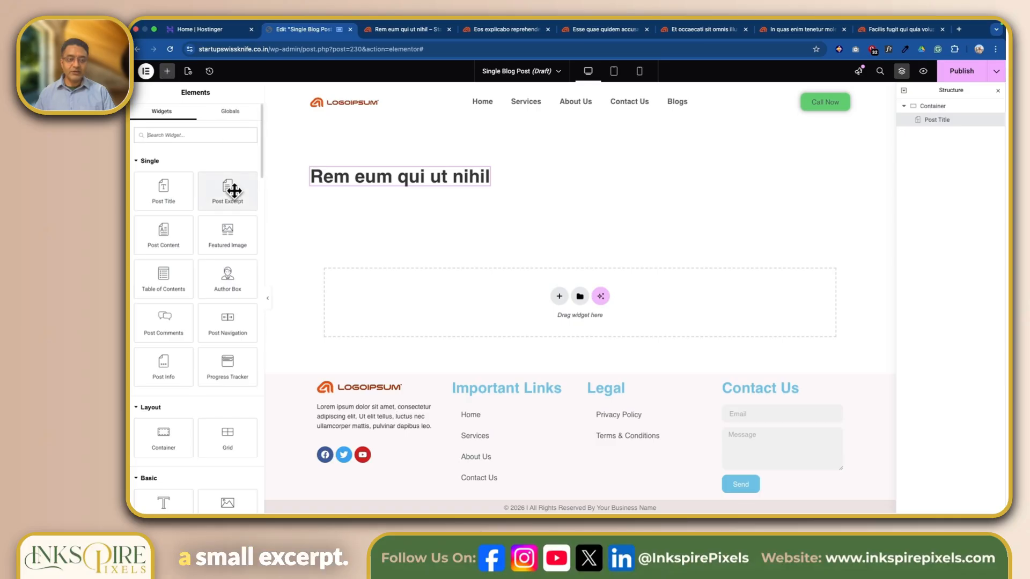
left_click_drag(233, 191, 432, 177)
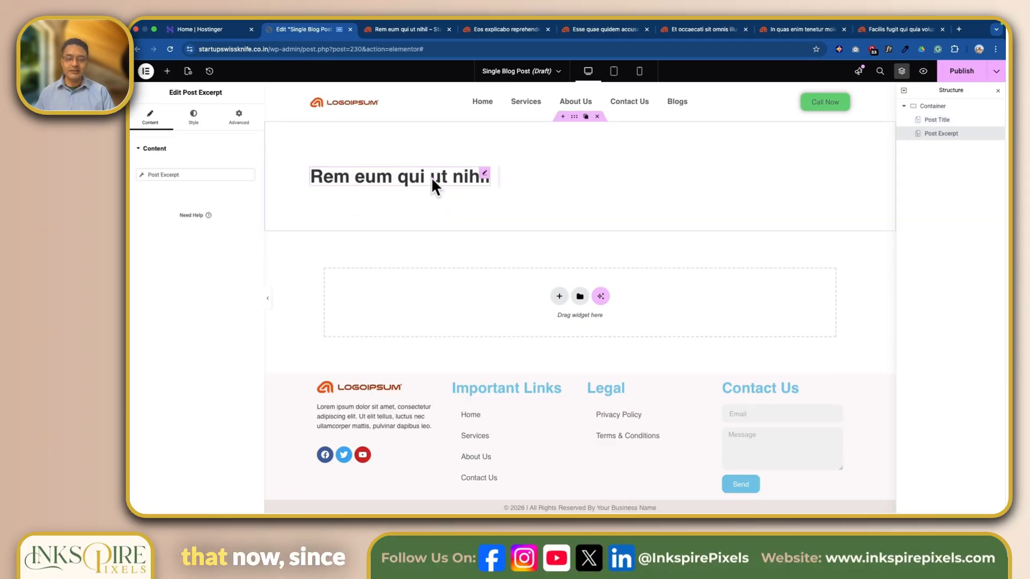
Set the container's items to wrap onto multiple lines
left_click(574, 117)
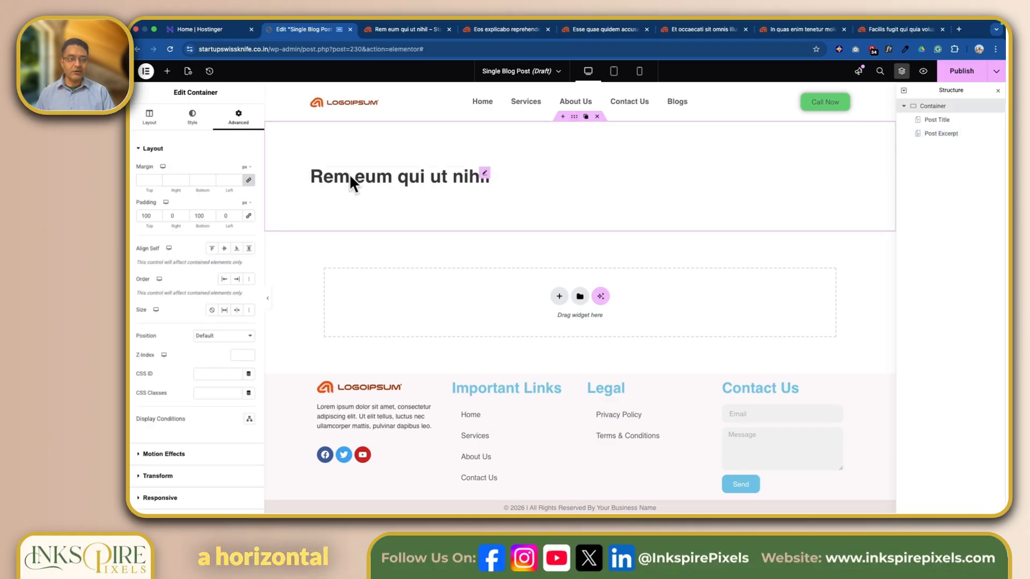
left_click(156, 118)
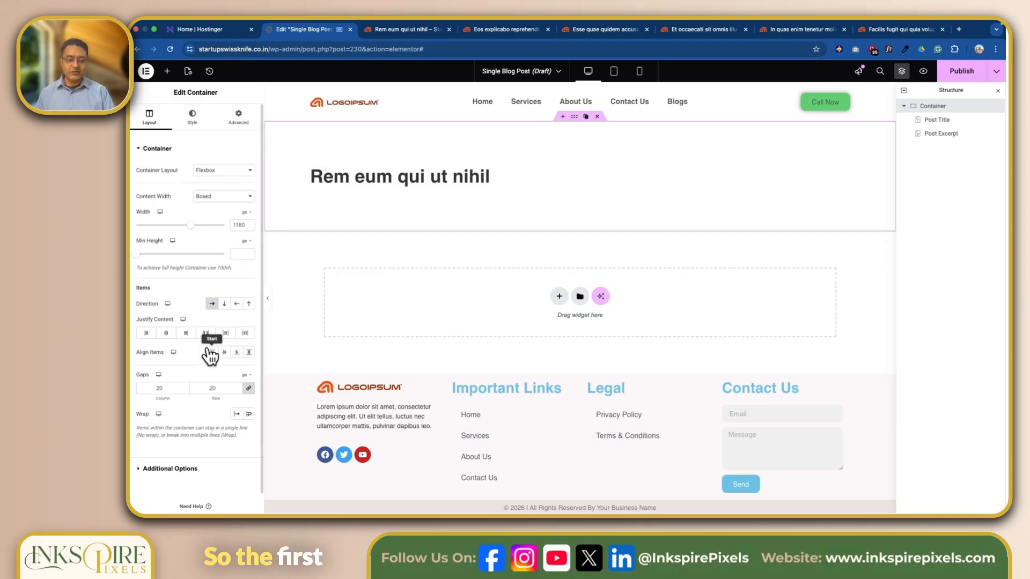
left_click(250, 415)
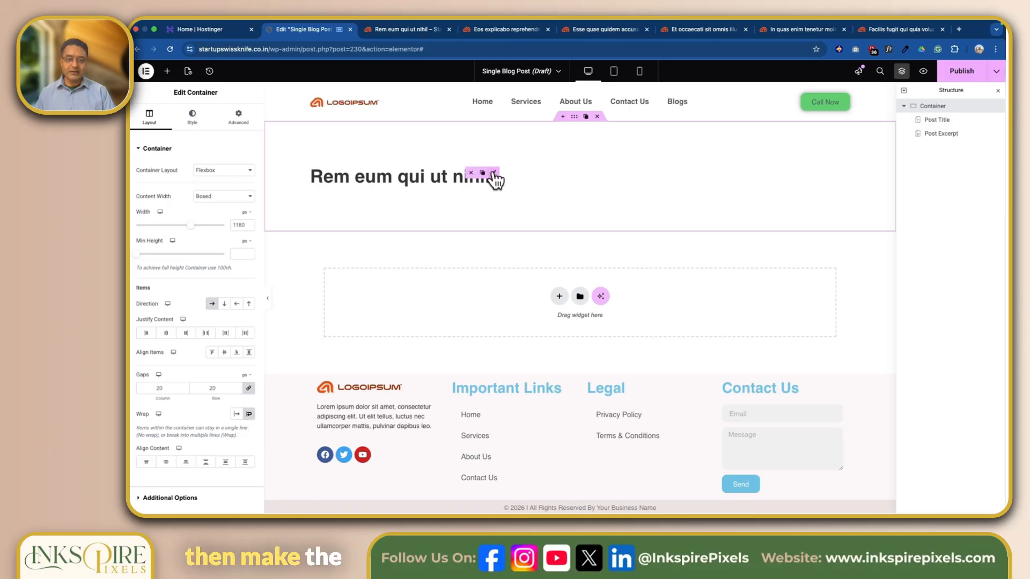
Set the Post Title widget's width to Full Width (100%)
left_click(496, 180)
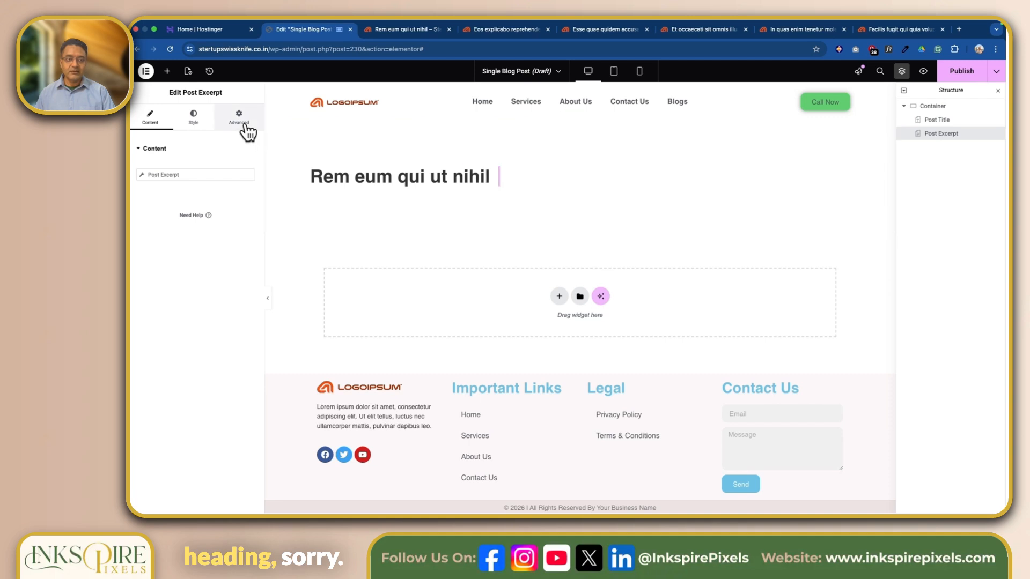
left_click(483, 175)
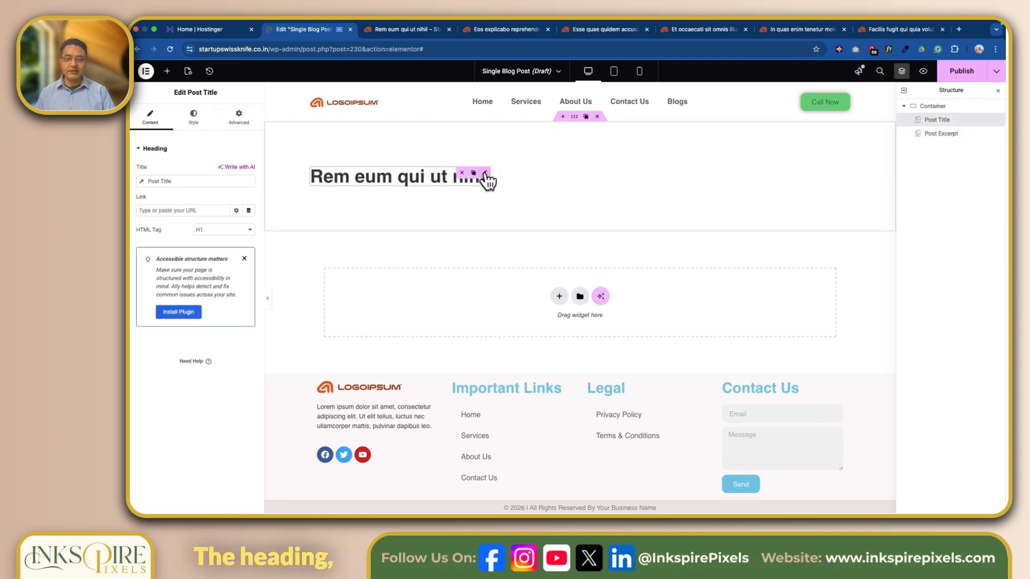
left_click(236, 125)
left_click(224, 241)
left_click(236, 250)
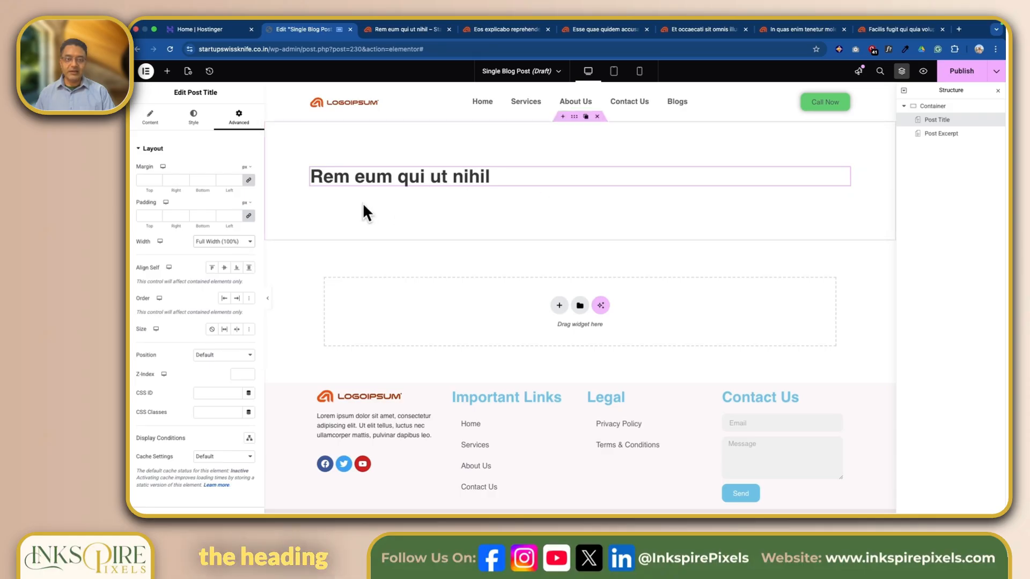
Add a Featured Image widget to the container and place it after the Post Excerpt
left_click(947, 135)
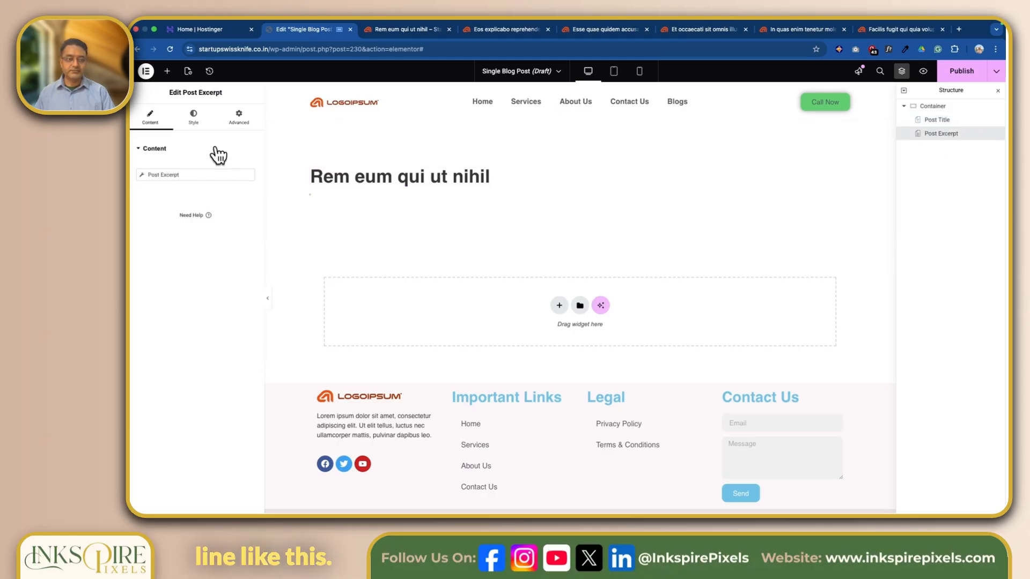
left_click(167, 71)
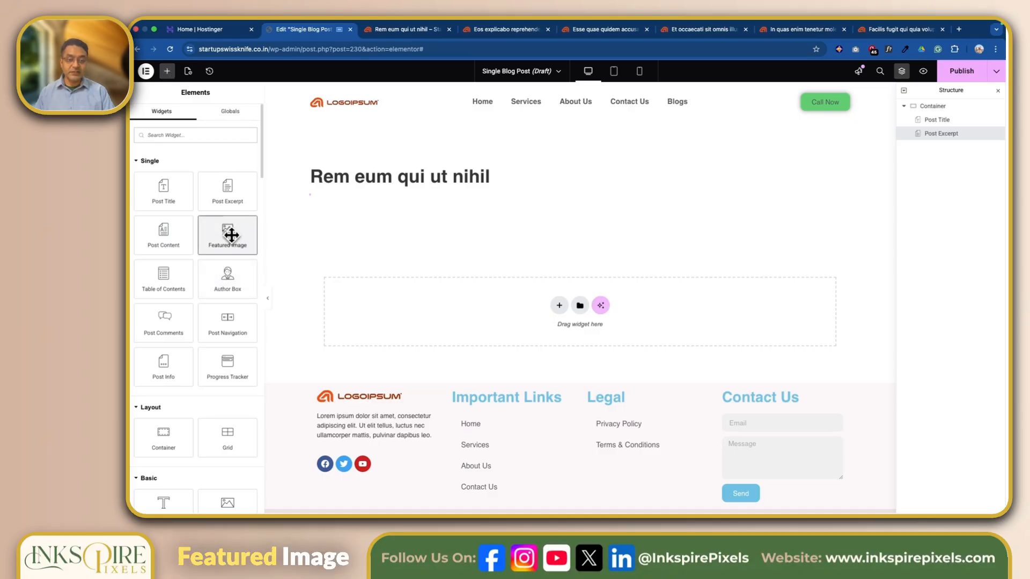
left_click_drag(334, 211, 452, 213)
left_click_drag(517, 191, 345, 214)
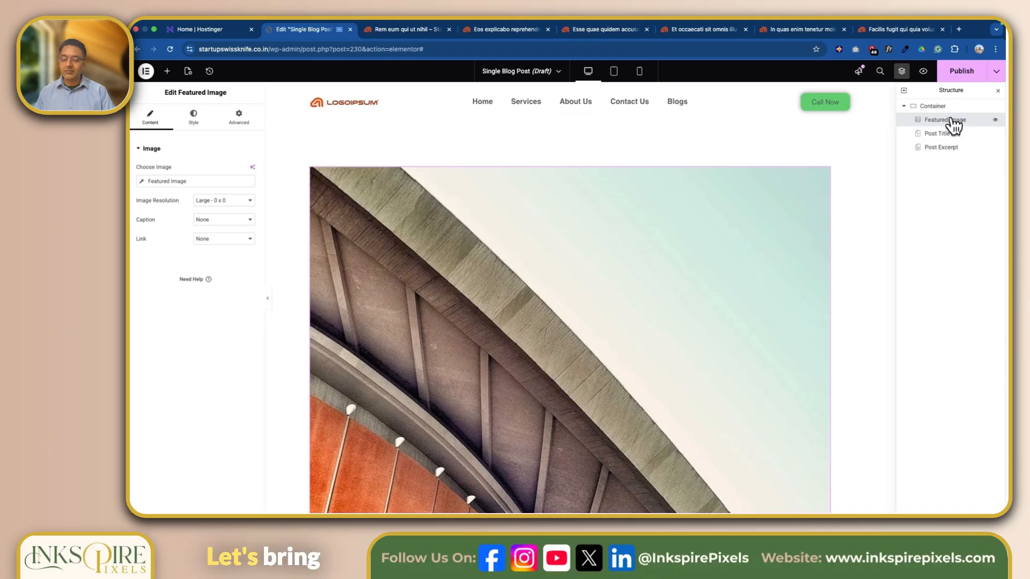
left_click_drag(951, 119, 950, 153)
scroll(563, 302, "down", 2)
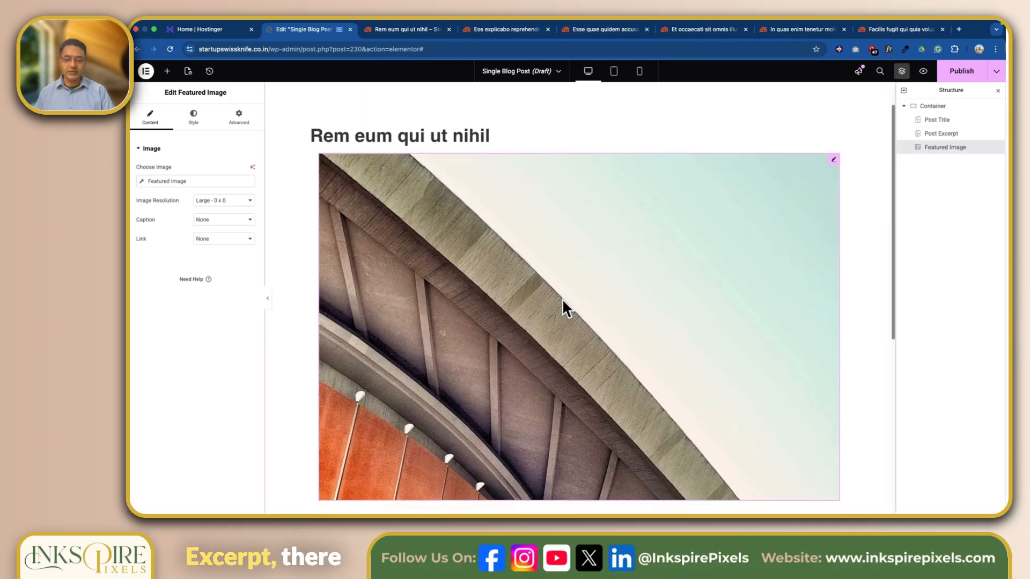
scroll(563, 298, "down", 2)
scroll(562, 298, "up", 5)
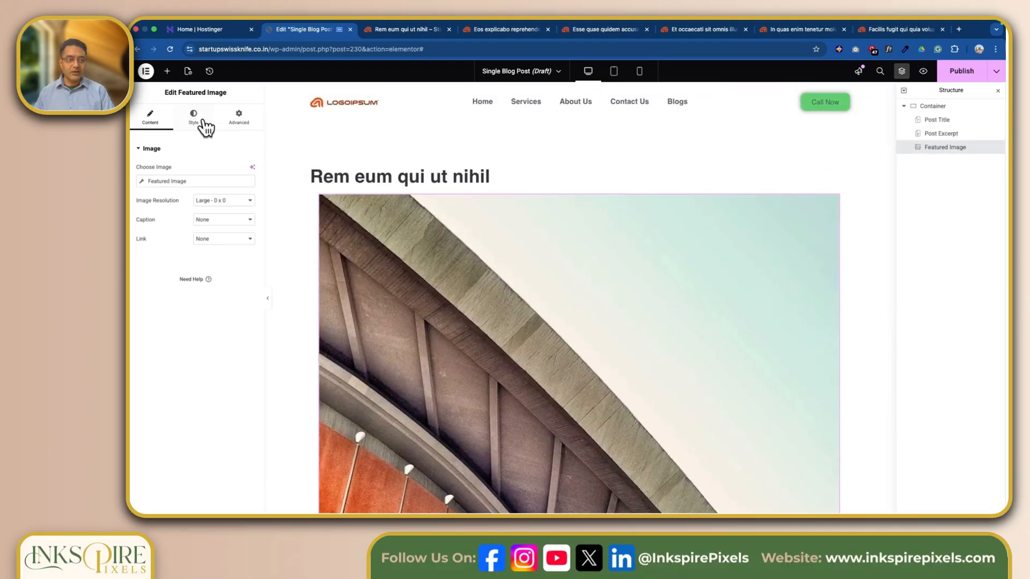
Insert a Post Info widget between the Post Excerpt and the Featured Image
left_click(167, 74)
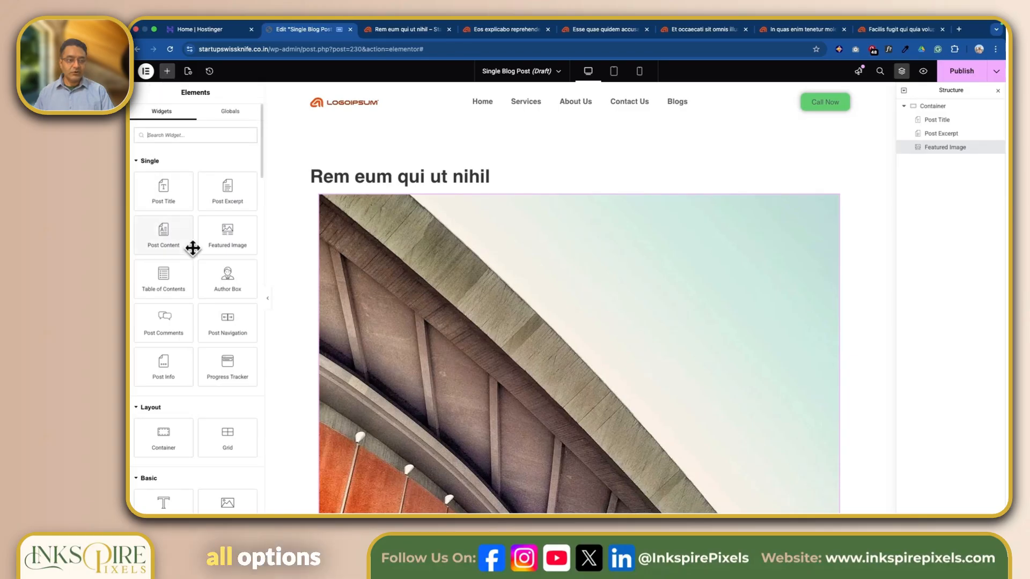
scroll(193, 248, "down", 2)
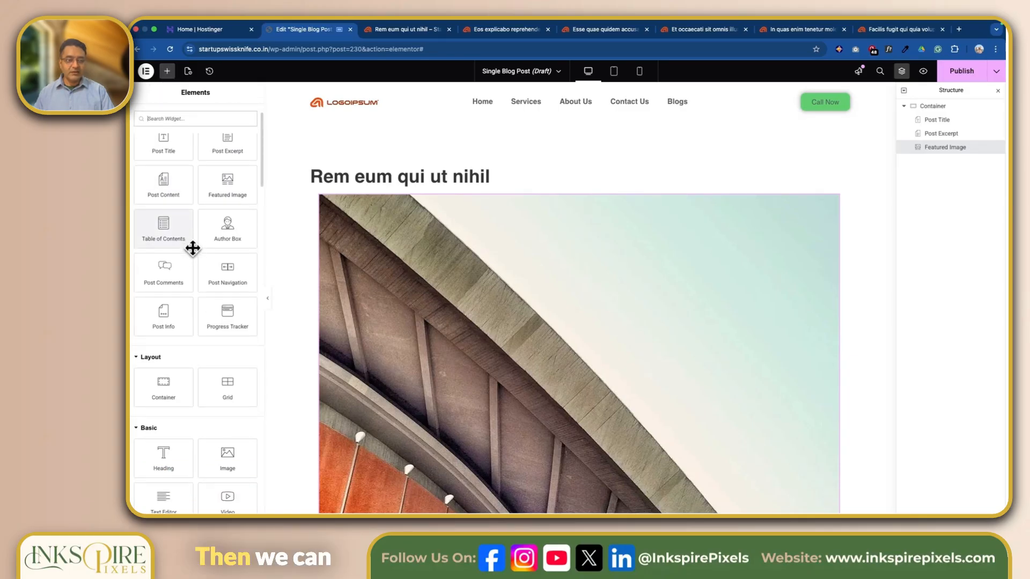
scroll(514, 319, "down", 5)
scroll(510, 317, "down", 1)
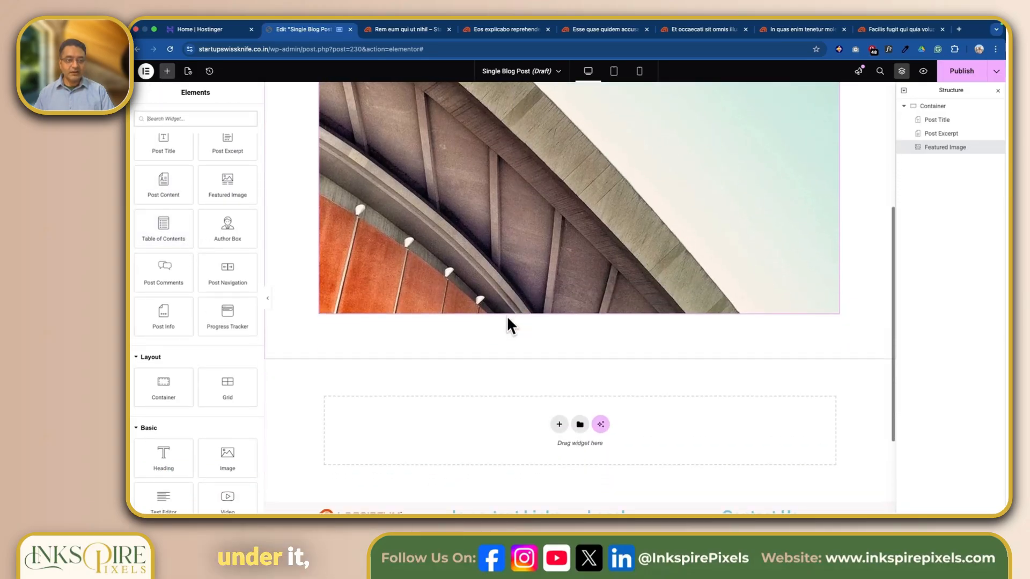
scroll(410, 276, "up", 5)
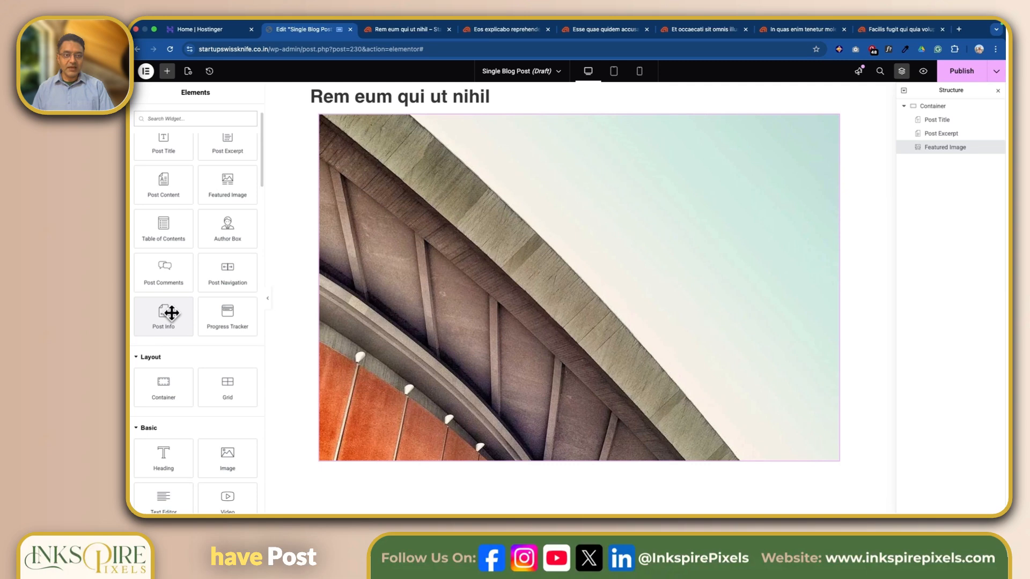
left_click_drag(172, 313, 356, 116)
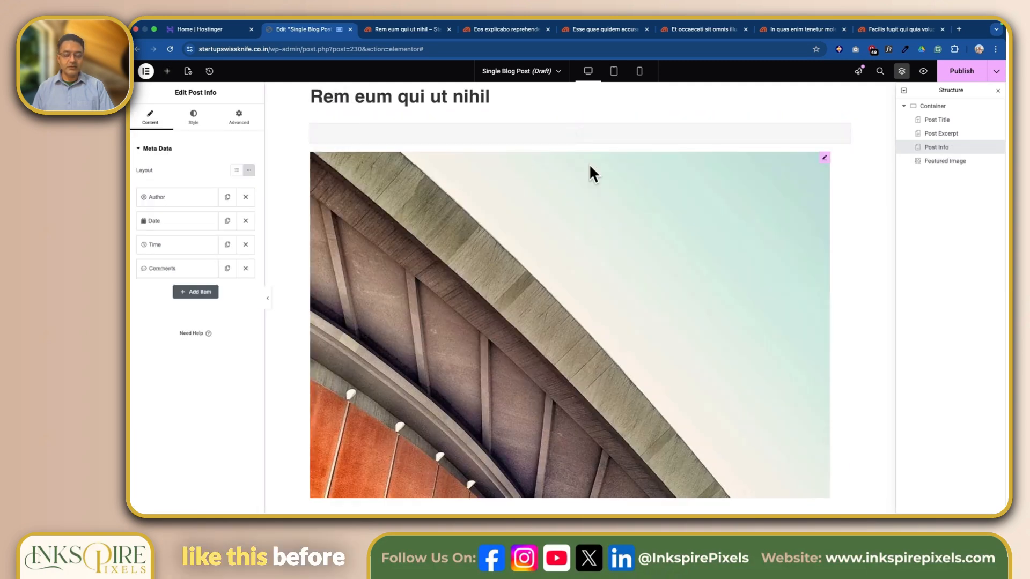
scroll(612, 172, "up", 2)
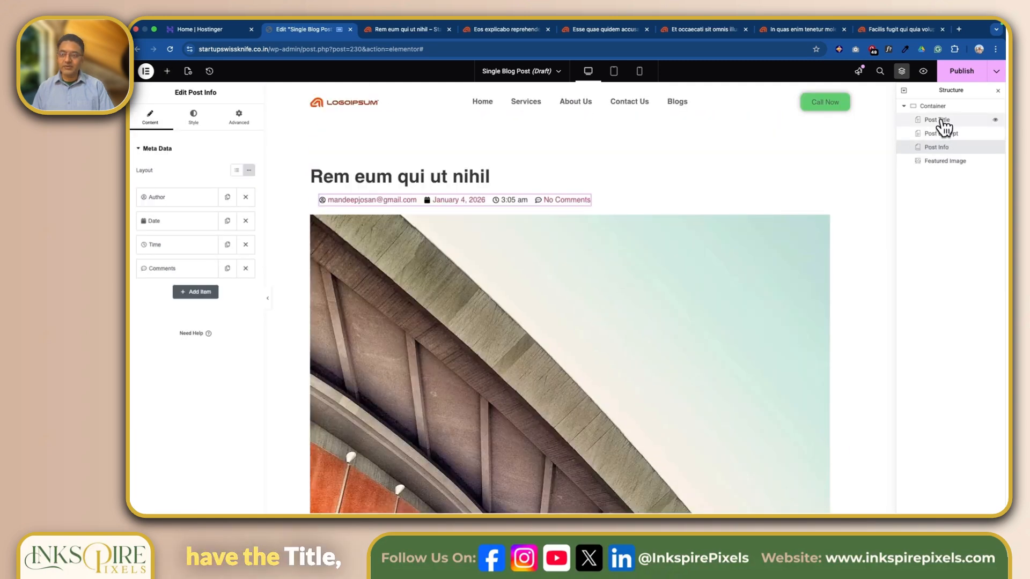
Set the Post Excerpt widget's width to Full Width (100%)
left_click(943, 125)
left_click(947, 137)
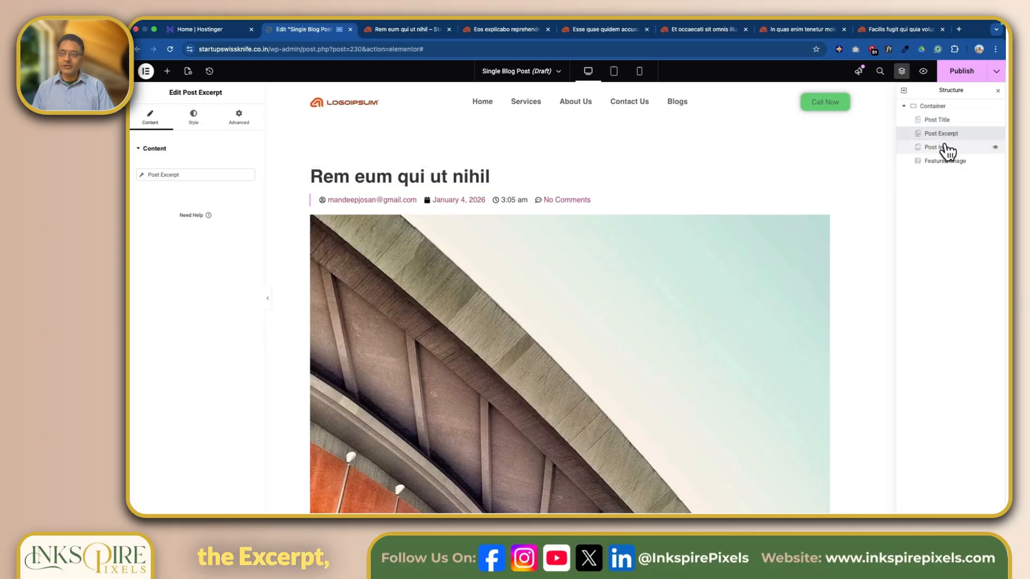
left_click(946, 150)
left_click(944, 135)
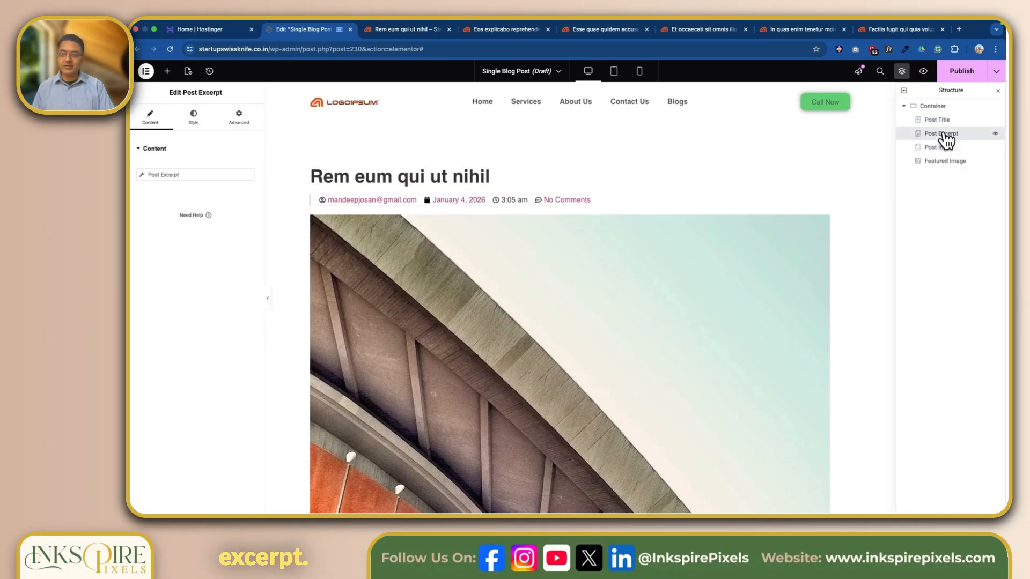
left_click(238, 119)
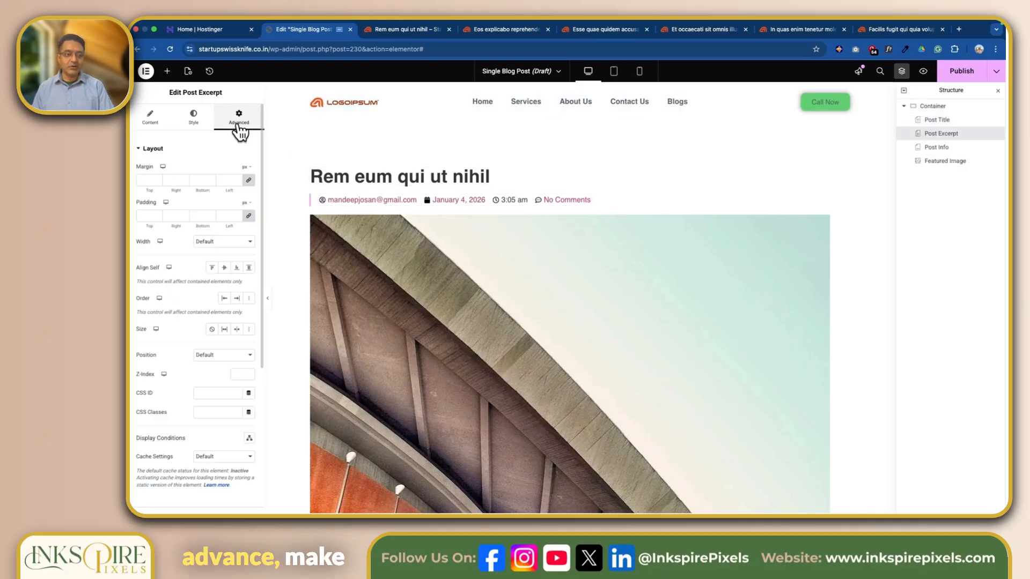
left_click(248, 241)
left_click(239, 252)
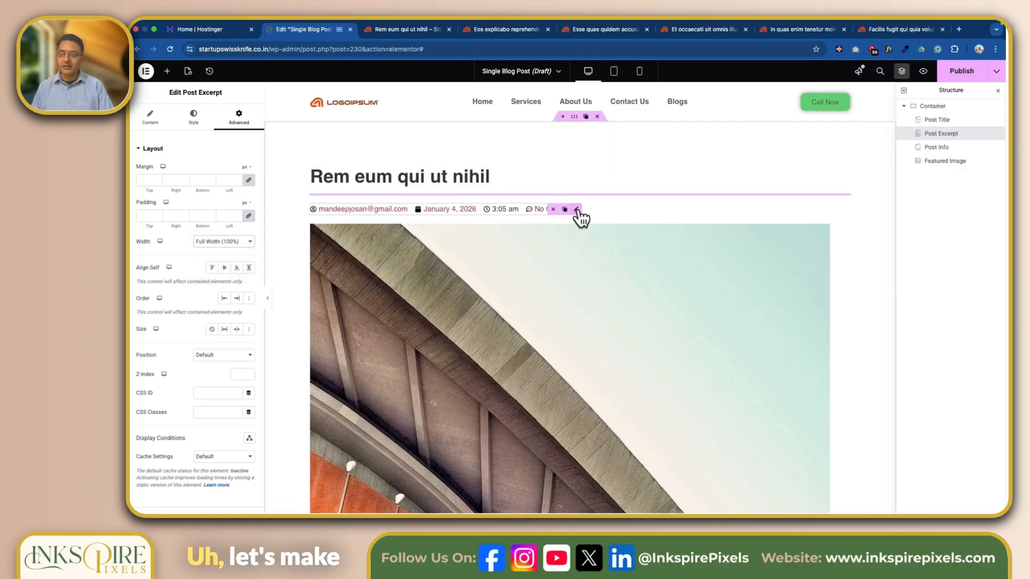
Set the Post Info widget's width to Full Width (100%)
left_click(938, 148)
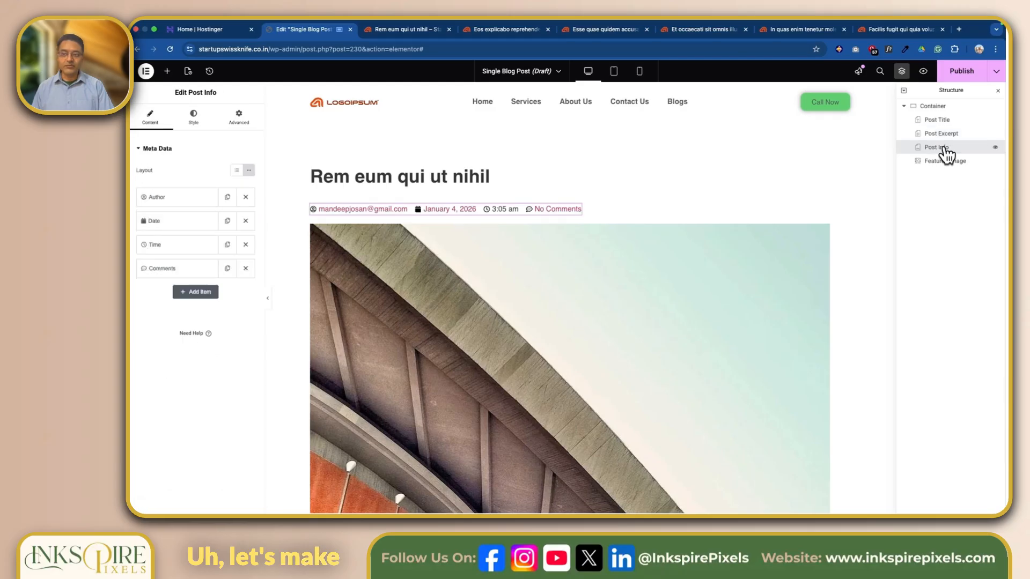
left_click(239, 116)
left_click(243, 247)
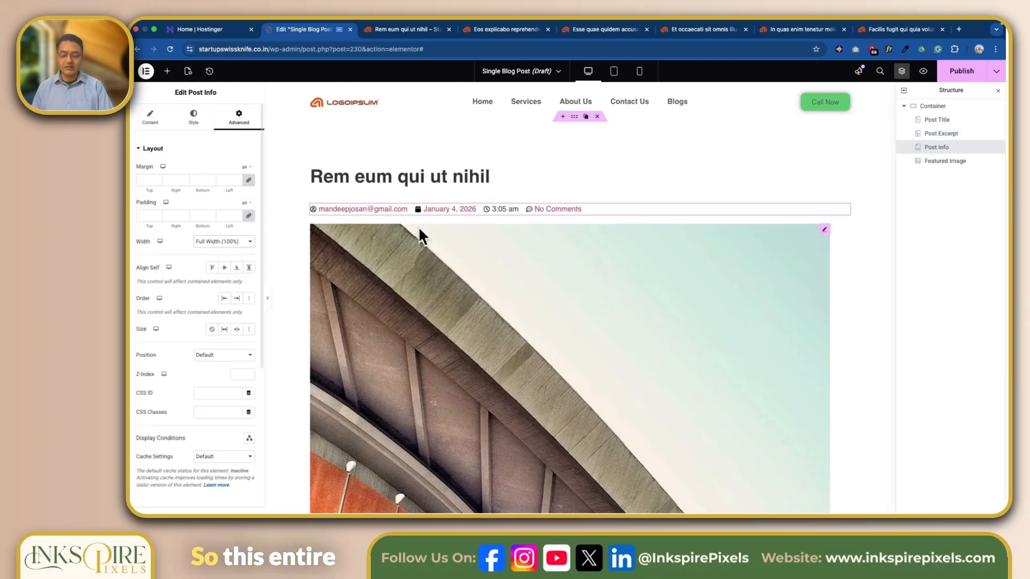
Add a Table of Contents widget to the container below the Featured Image
scroll(593, 284, "down", 1)
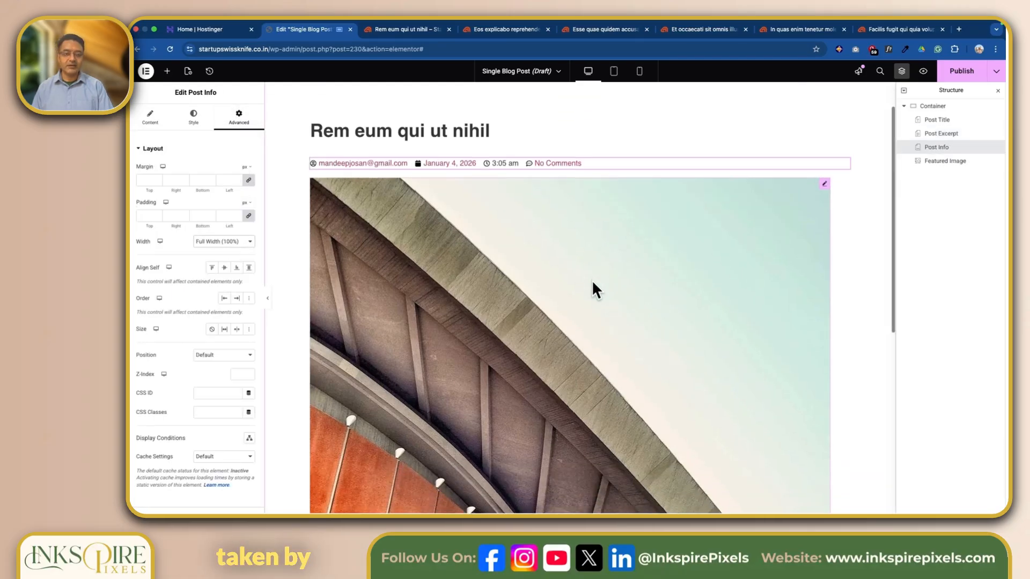
scroll(592, 282, "down", 1)
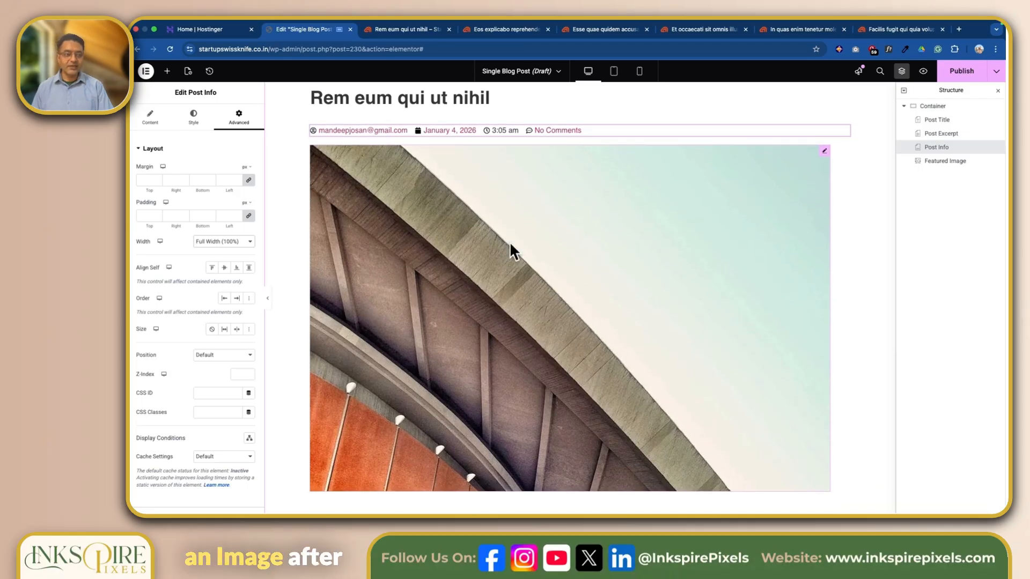
left_click(167, 71)
scroll(203, 228, "down", 1)
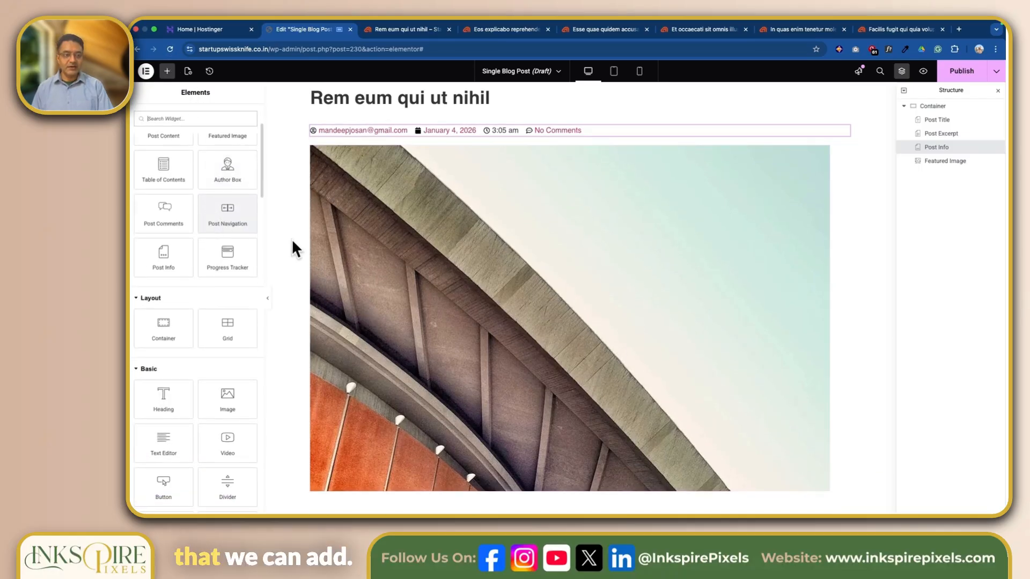
scroll(575, 310, "down", 2)
left_click_drag(163, 169, 814, 362)
scroll(550, 333, "up", 5)
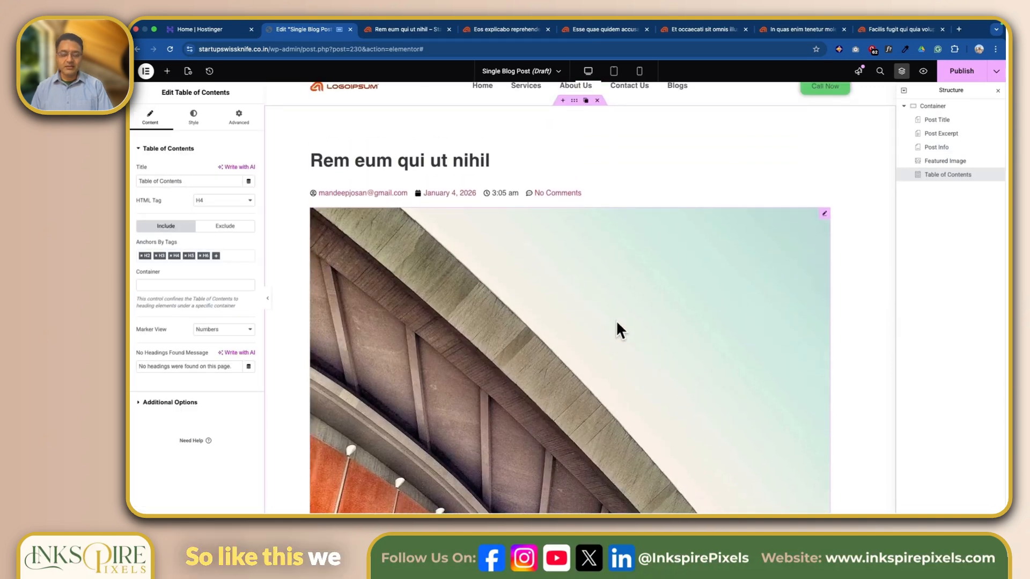
scroll(616, 320, "down", 3)
scroll(614, 243, "up", 5)
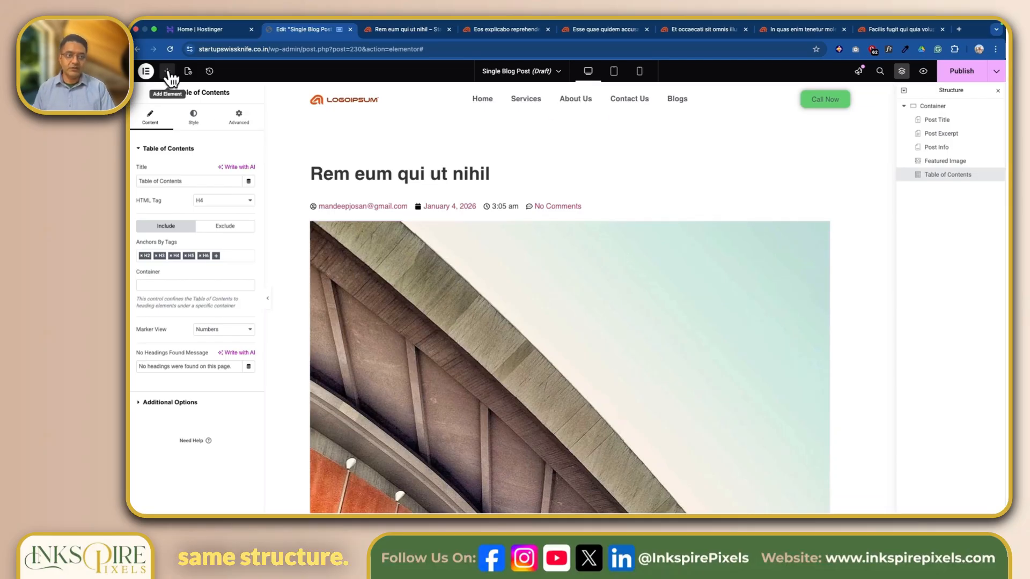
Add a Post Content widget below the Table of Contents and look through the rendered post
scroll(435, 332, "down", 8)
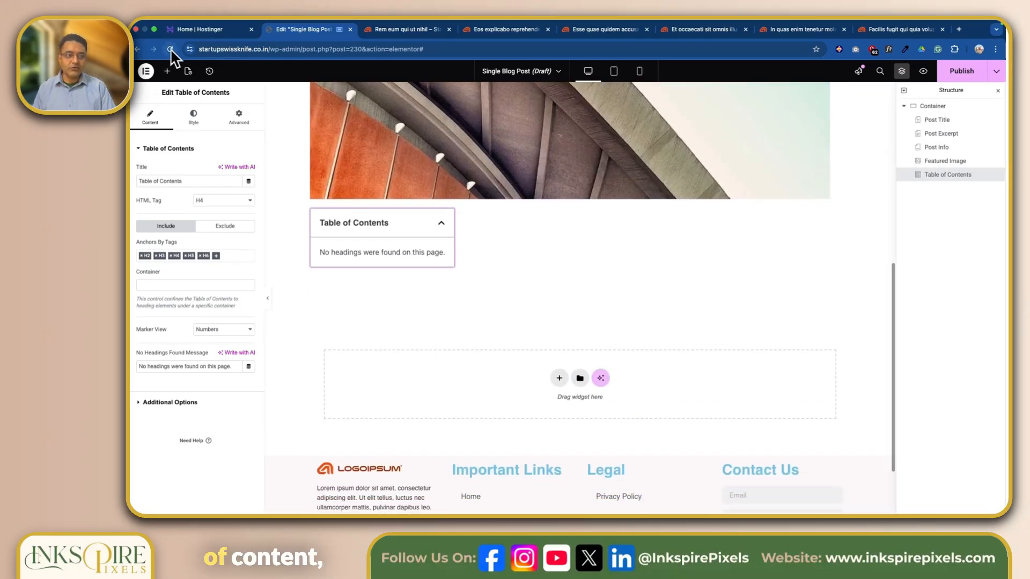
left_click(167, 71)
scroll(177, 161, "down", 1)
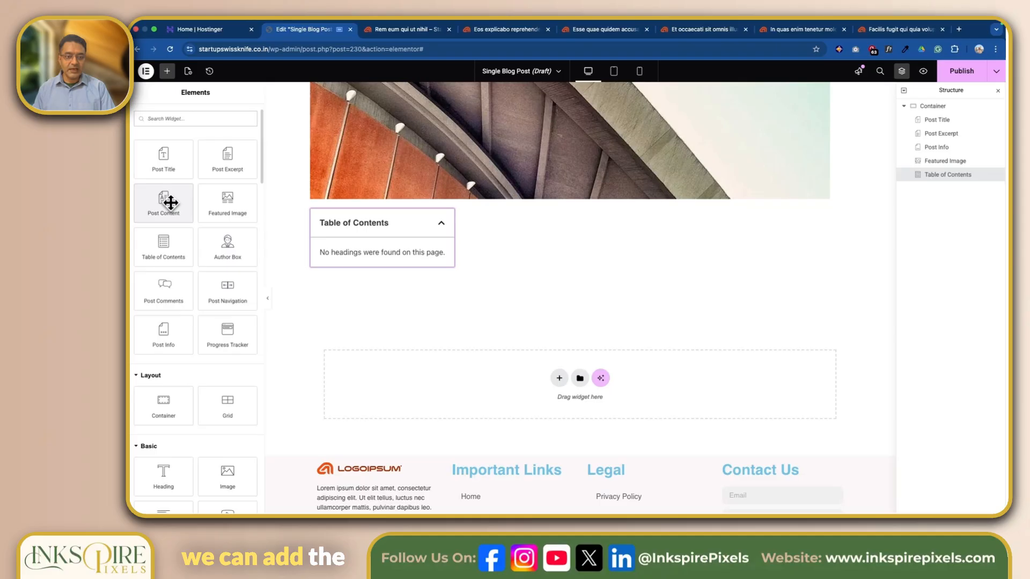
left_click_drag(170, 203, 237, 256)
left_click_drag(461, 265, 462, 265)
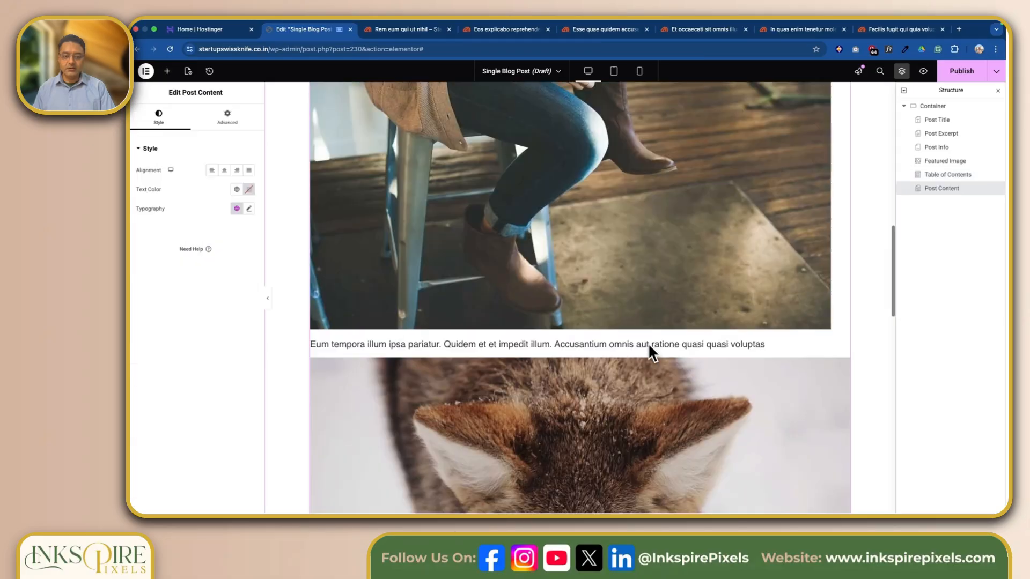
scroll(650, 346, "down", 8)
scroll(648, 342, "down", 8)
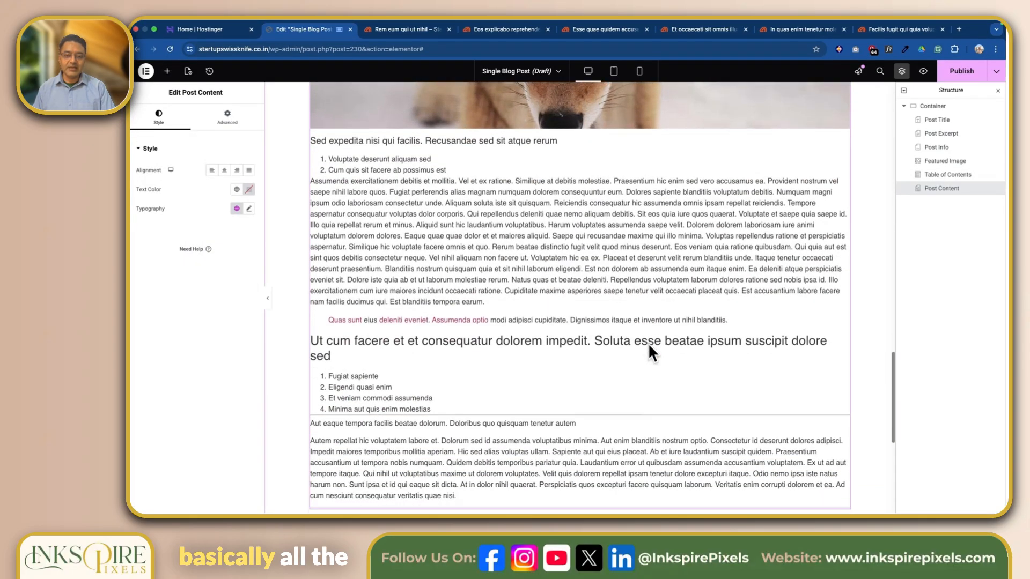
scroll(647, 343, "up", 15)
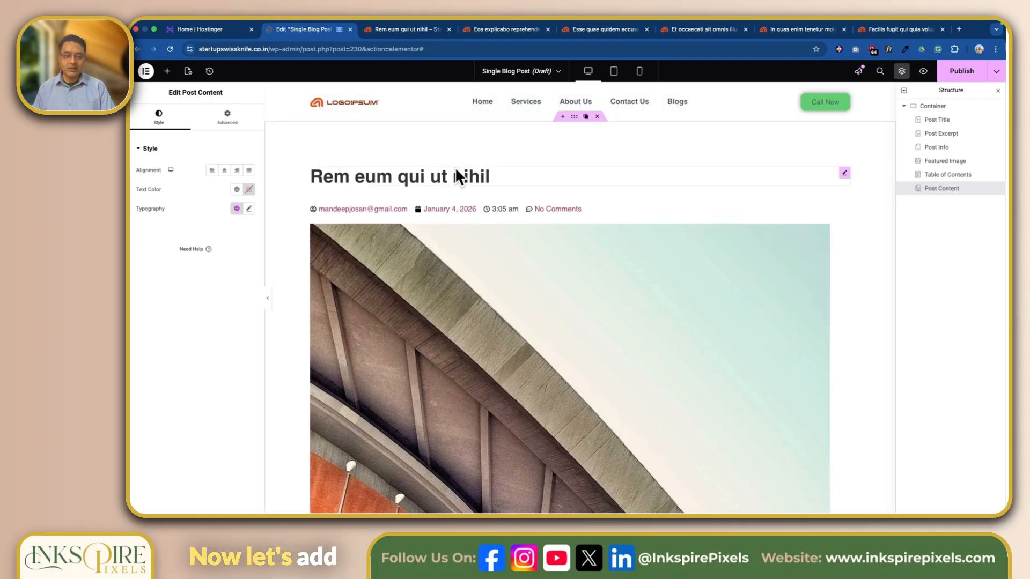
Set the bottom padding to 30 px on the Post Title and 20 px on the Post Excerpt, leaving their other sides at 0
left_click(844, 173)
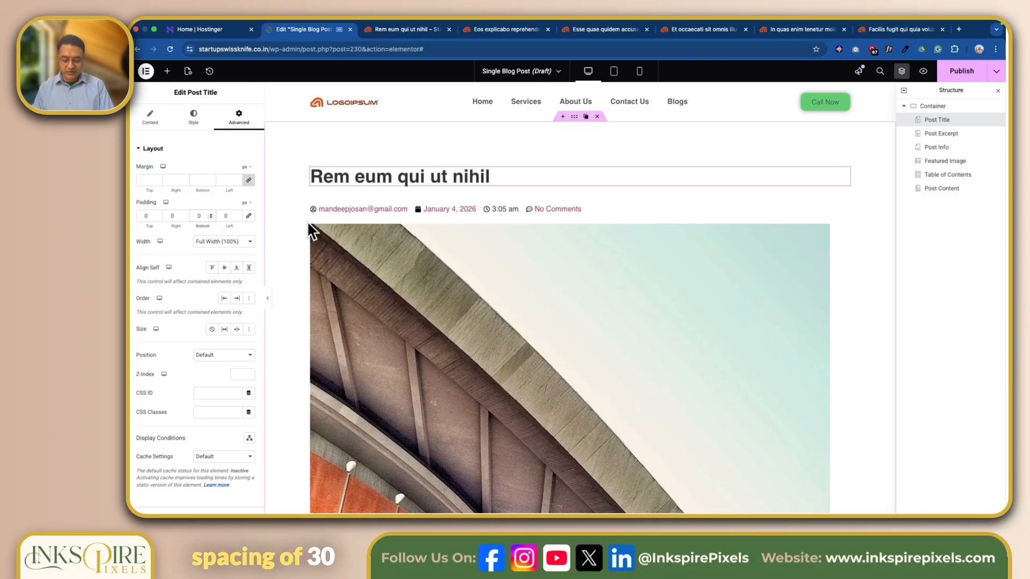
type("30")
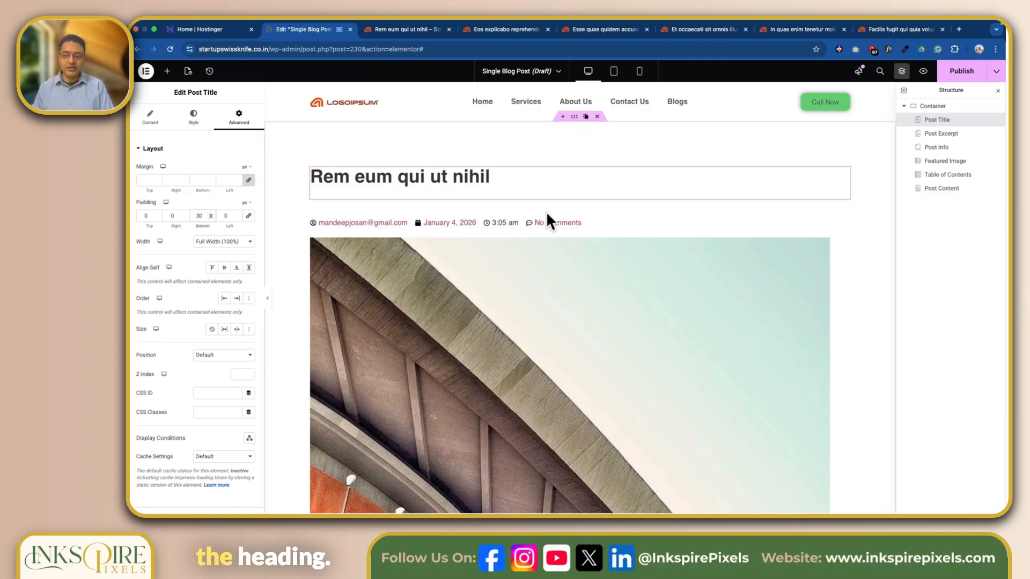
left_click(945, 134)
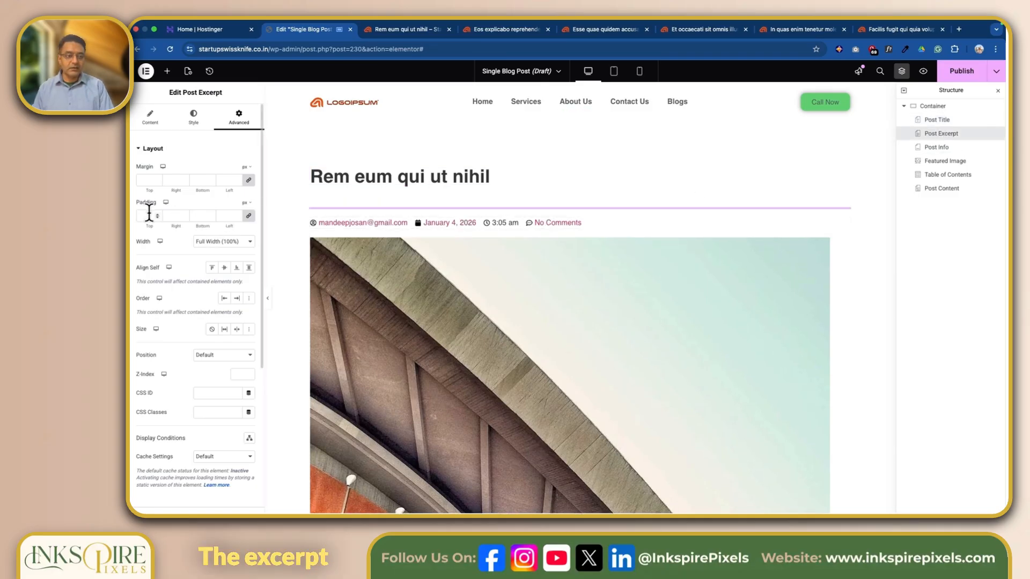
left_click(248, 216)
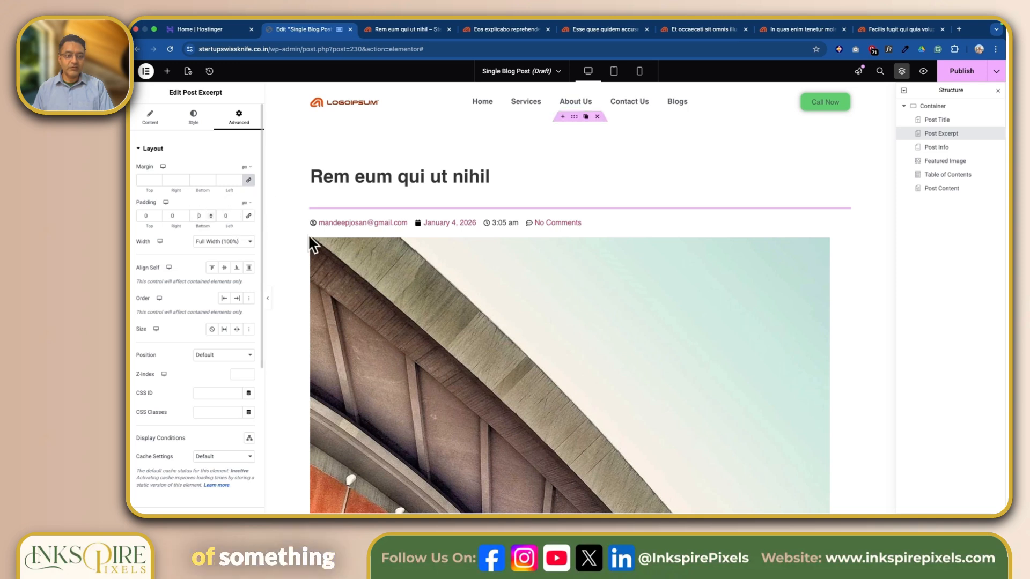
type("20")
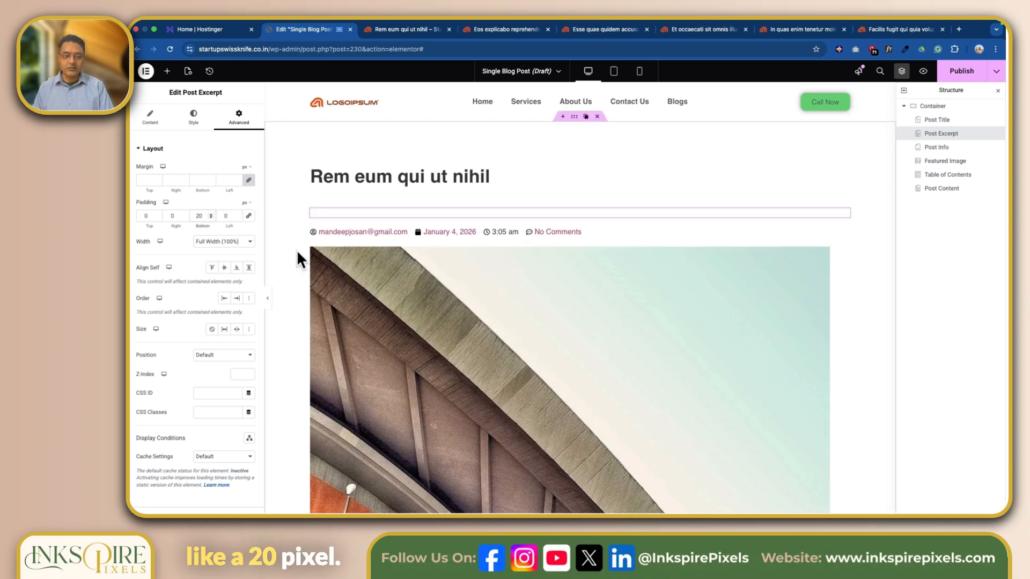
Set the bottom padding to 10 px on the Post Info widget and 20 px on the Featured Image
left_click(684, 234)
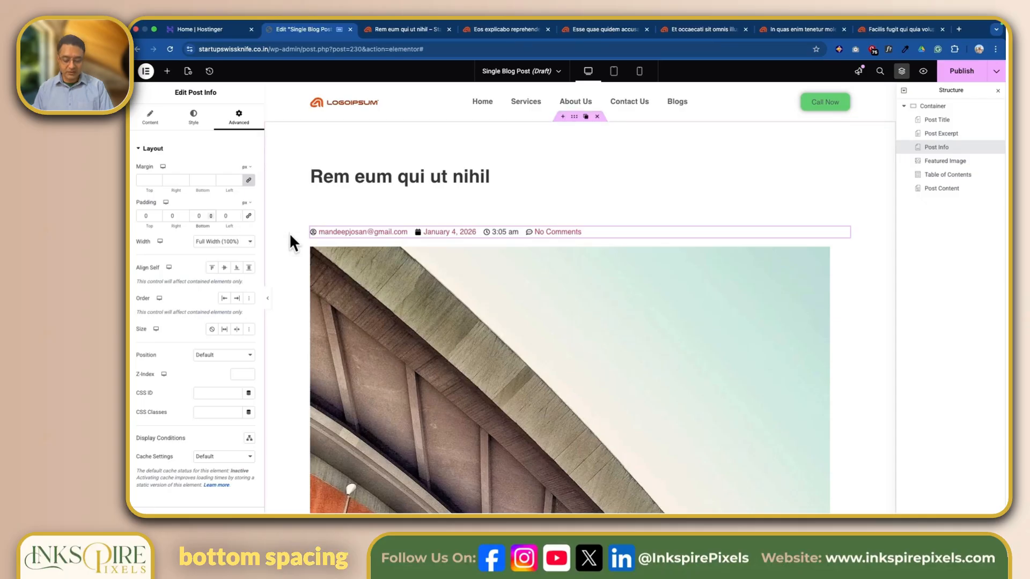
type("1")
scroll(542, 271, "down", 3)
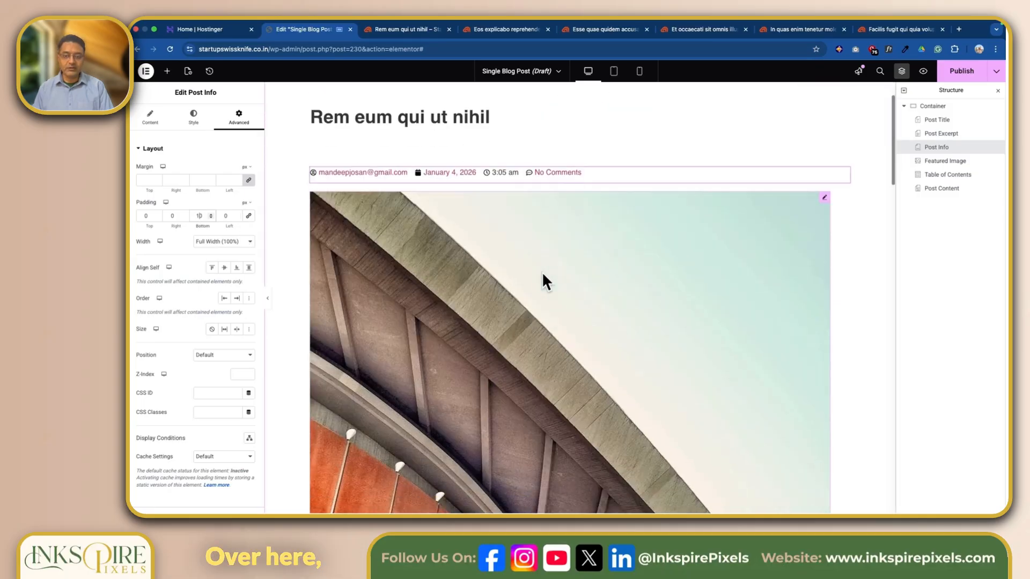
left_click(825, 110)
left_click(238, 117)
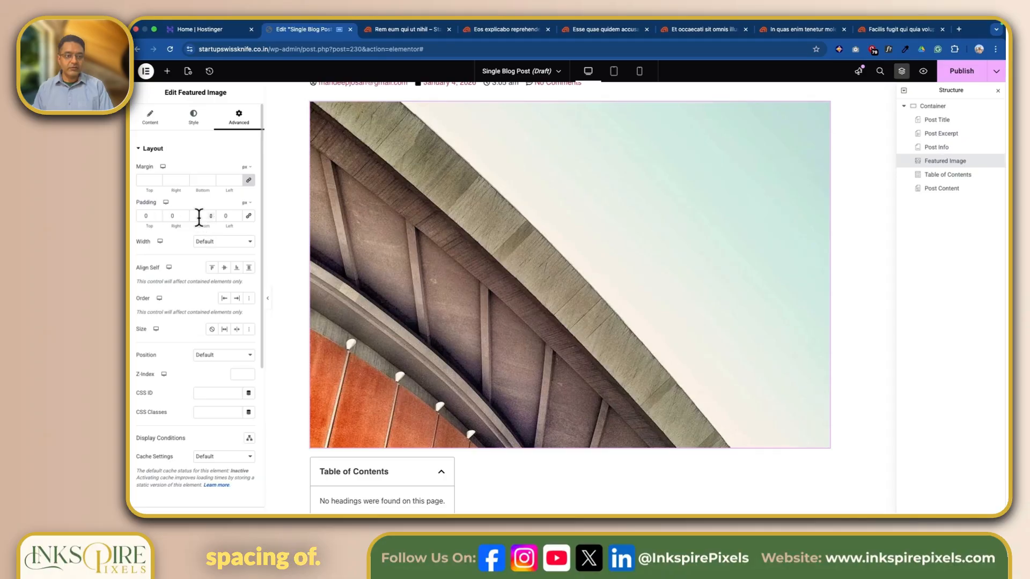
left_click(199, 216)
type("20")
Set the Table of Contents widget's bottom padding to 20 px, with 0 on the other sides
scroll(606, 379, "down", 3)
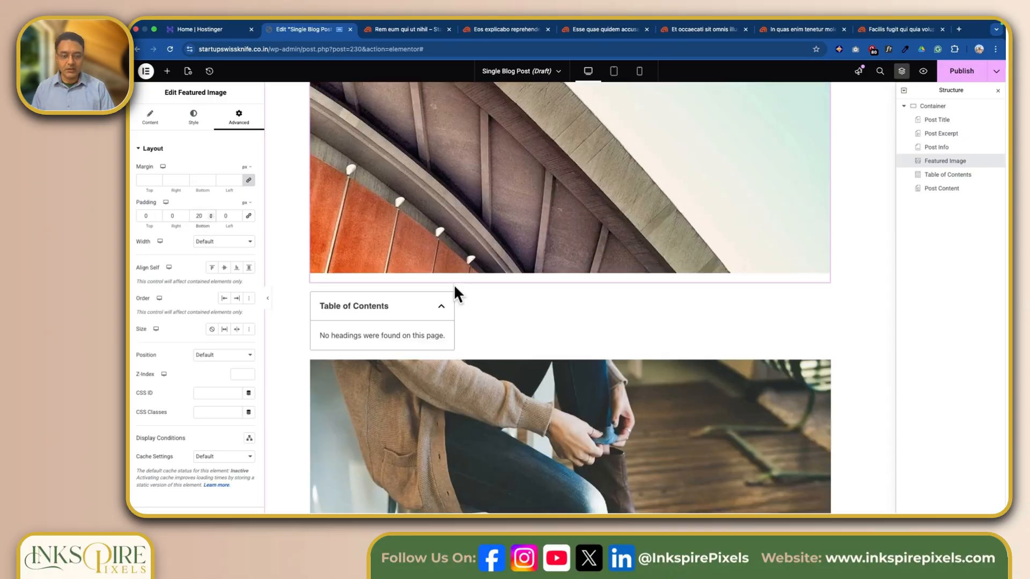
left_click(450, 299)
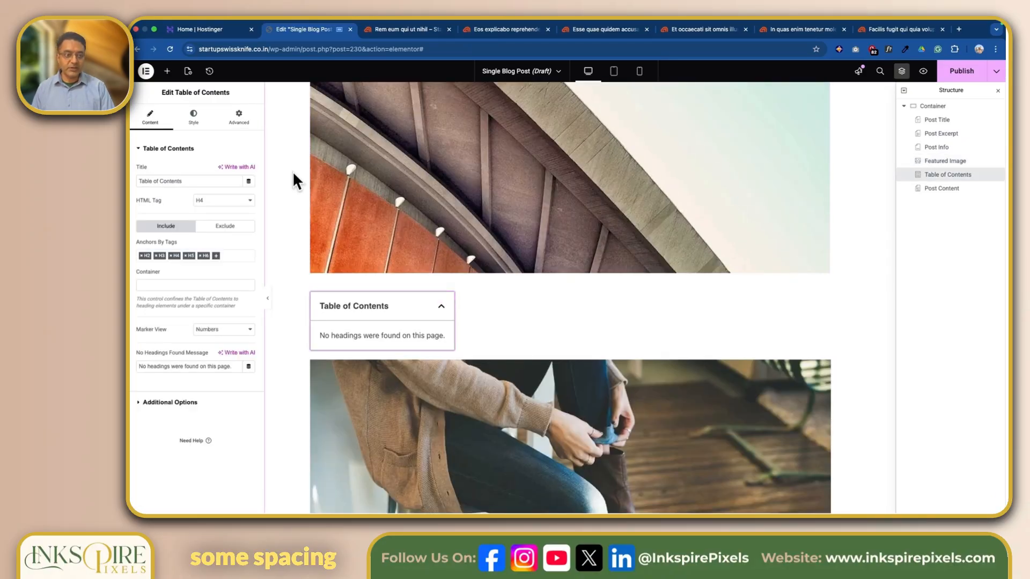
left_click(239, 117)
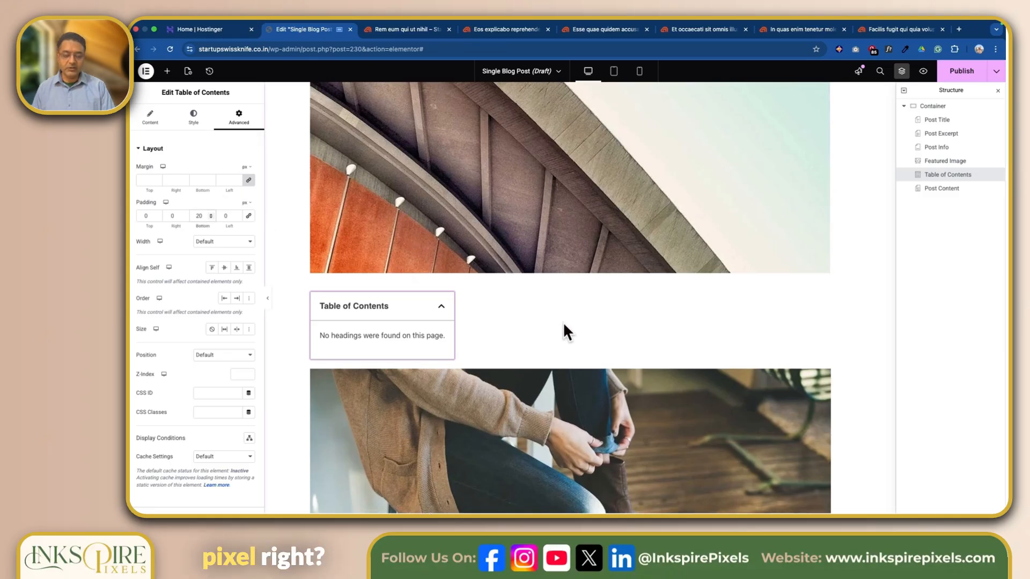
Give the Post Content widget 50 px of top and bottom padding and review the whole layout
scroll(562, 322, "down", 3)
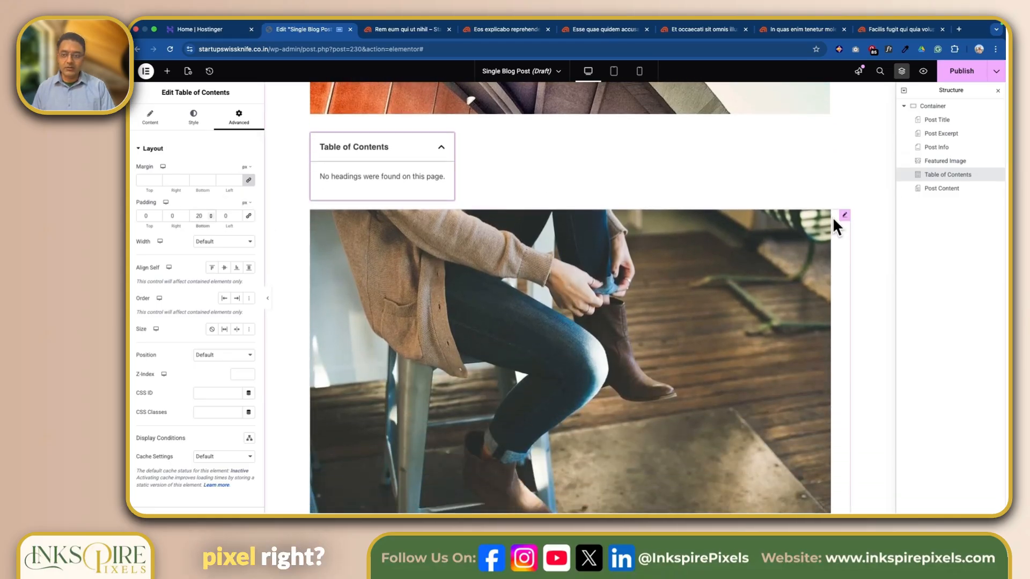
left_click(845, 216)
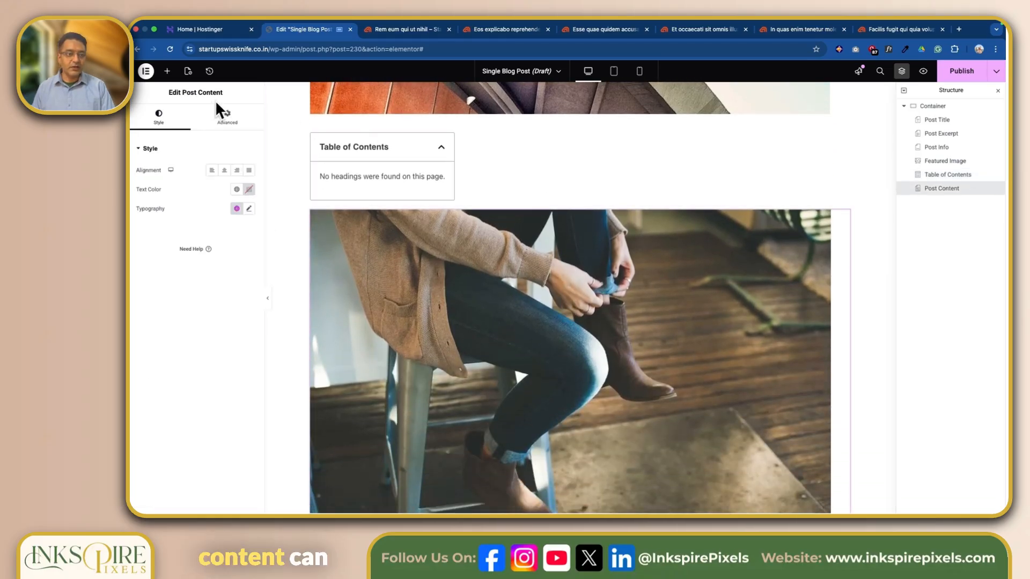
left_click(242, 124)
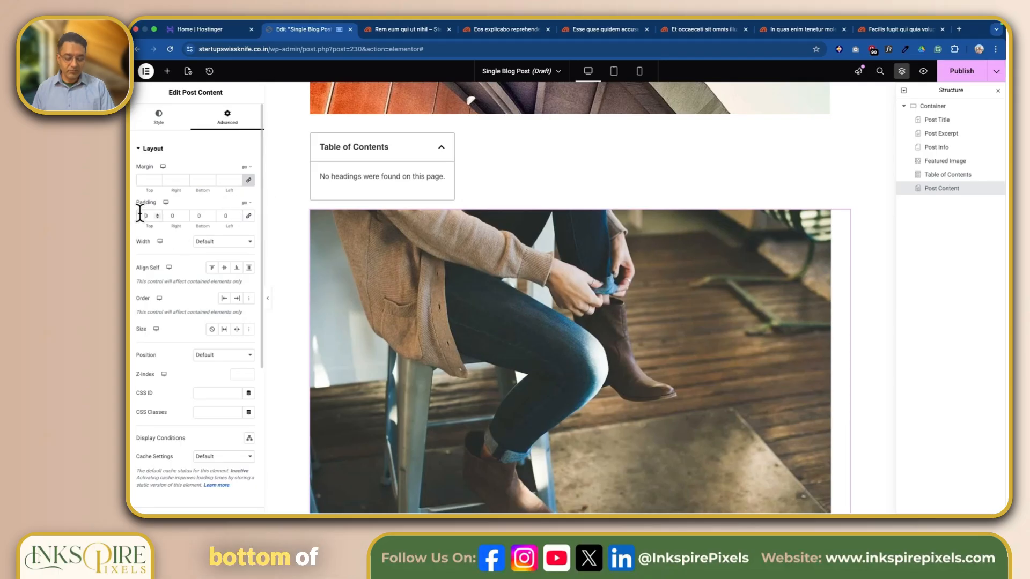
type("50")
key("Tab")
key("Tab")
type("50")
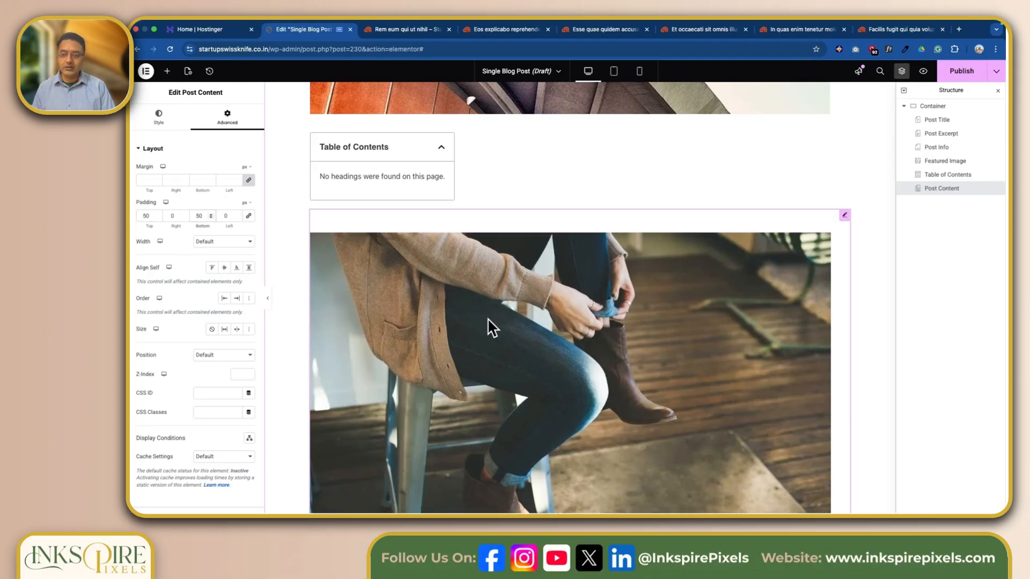
scroll(487, 321, "down", 20)
scroll(488, 321, "up", 20)
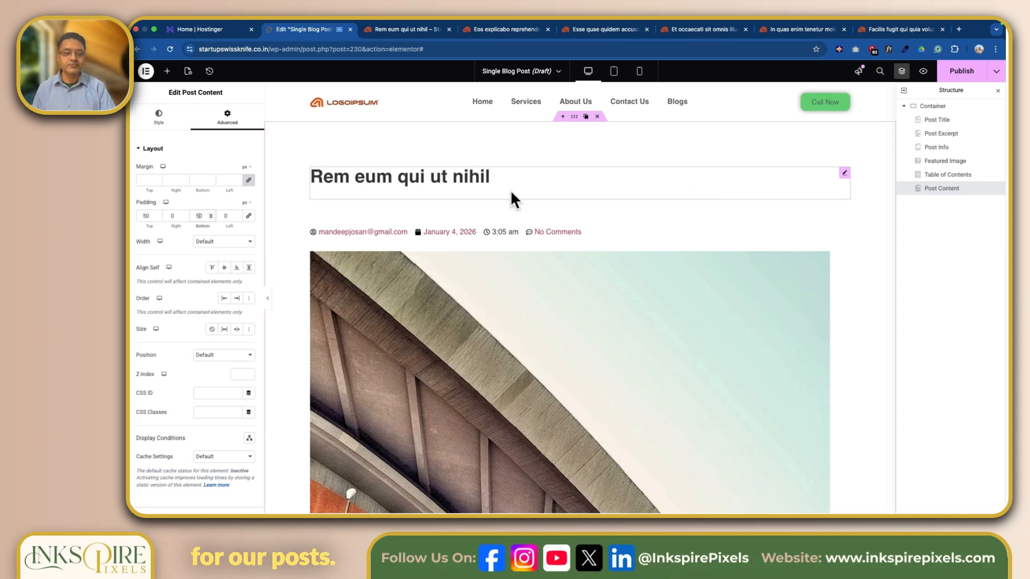
Set the Post Title's typography size to 60 px
left_click(845, 175)
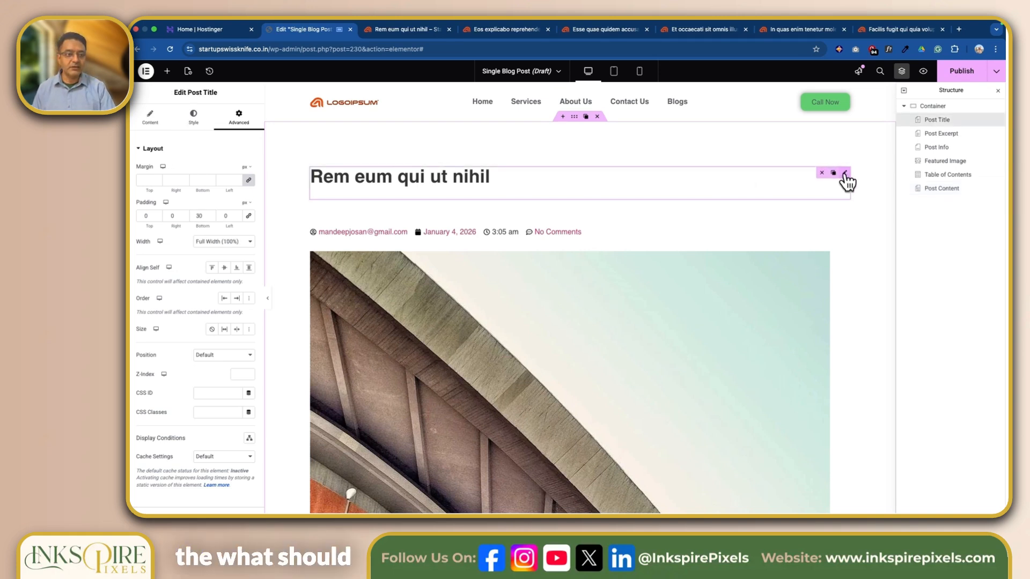
left_click(150, 118)
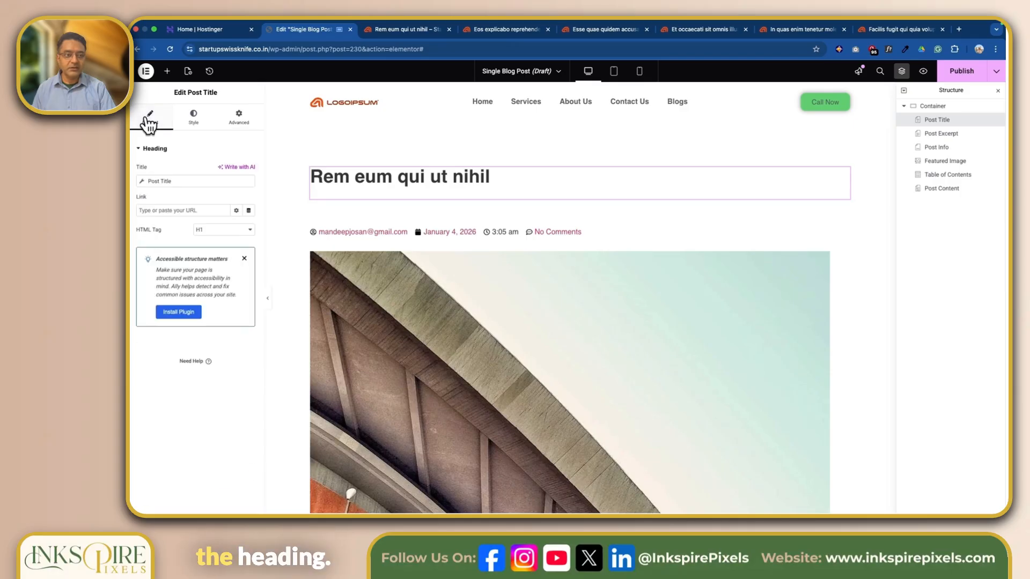
left_click(193, 119)
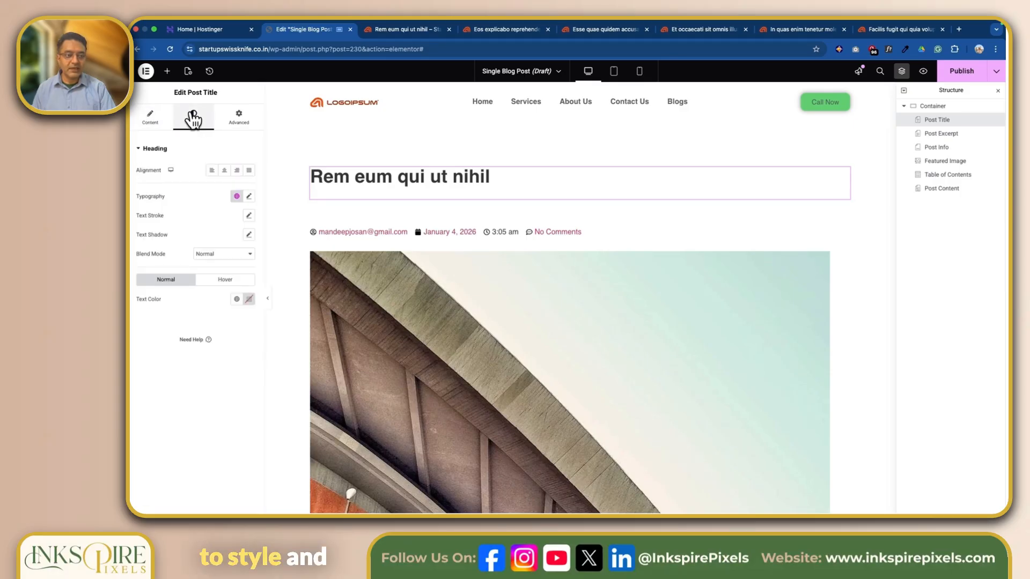
left_click(249, 196)
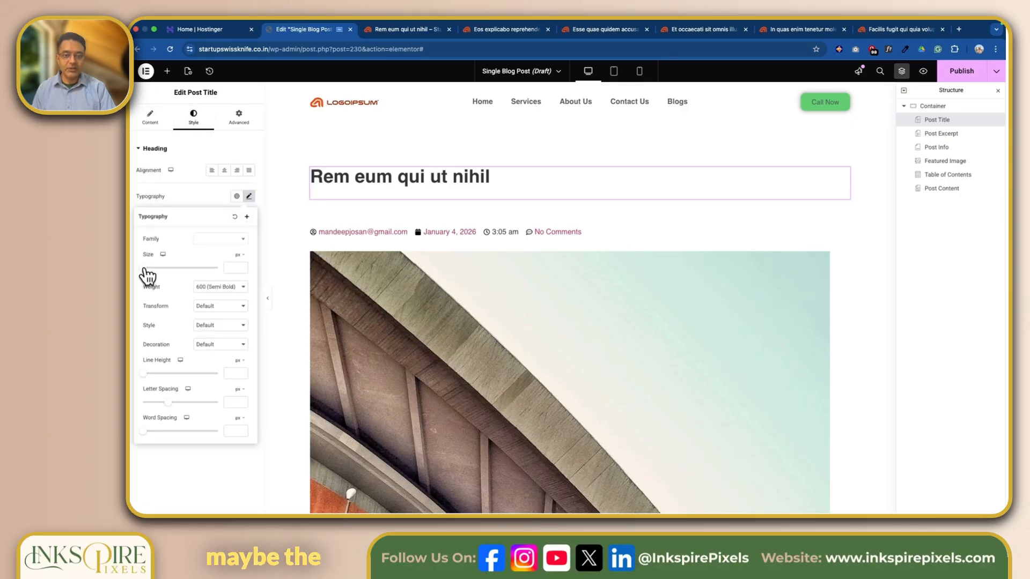
left_click_drag(145, 269, 167, 268)
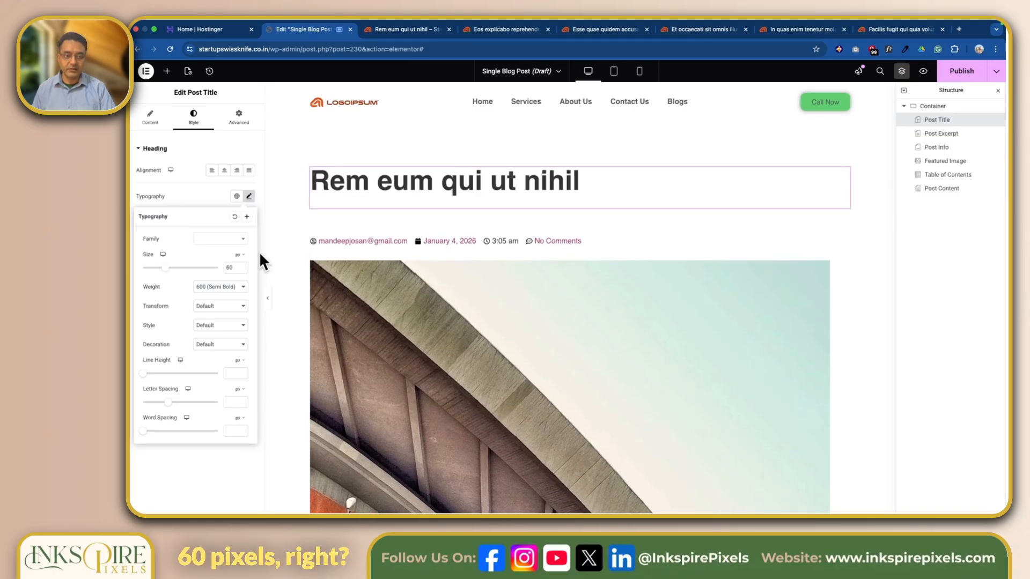
left_click(256, 182)
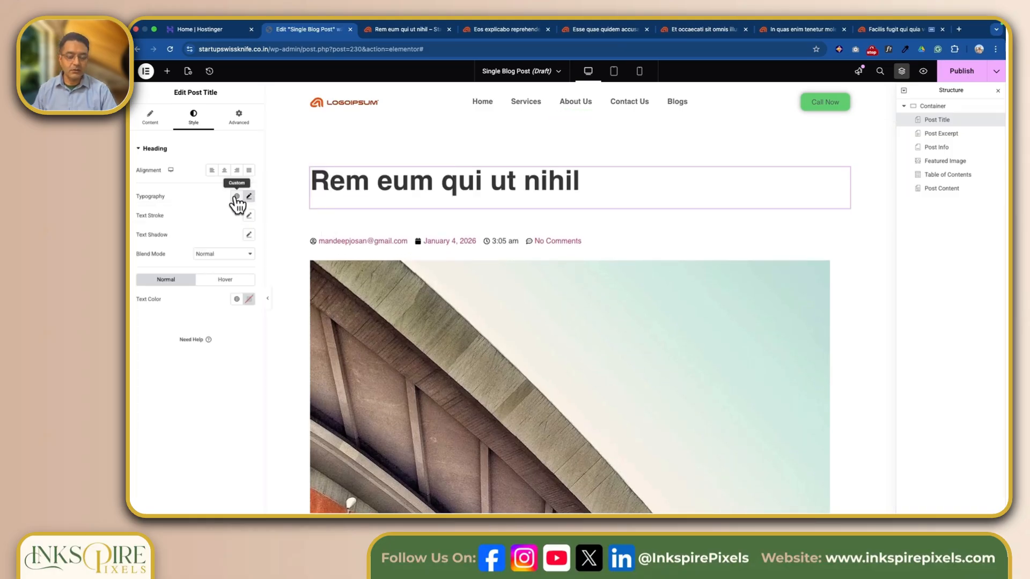
Try the light blue and dark grey global colors on the Post Title text and settle on light blue
left_click(237, 298)
left_click(184, 342)
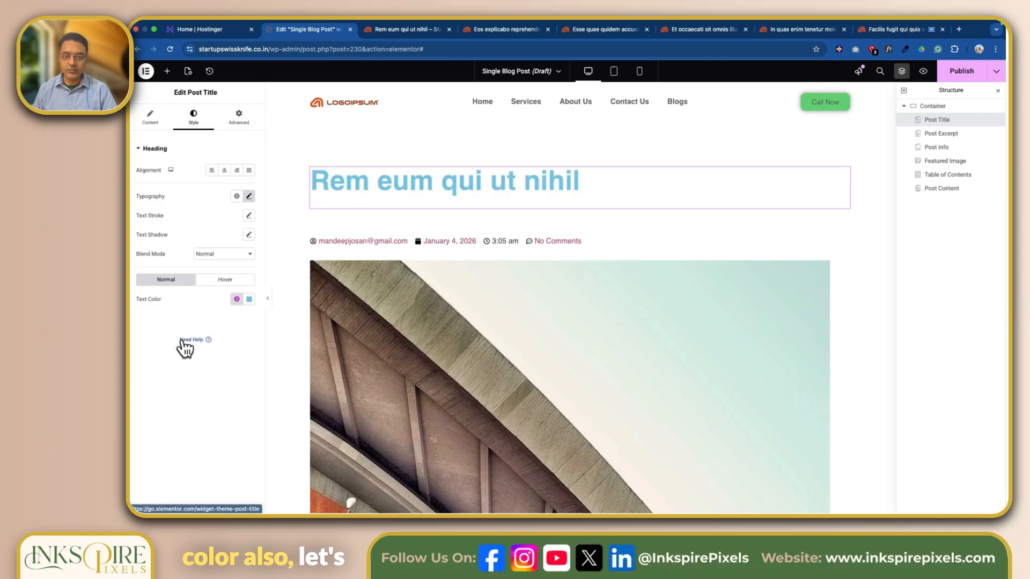
left_click(237, 299)
left_click(206, 362)
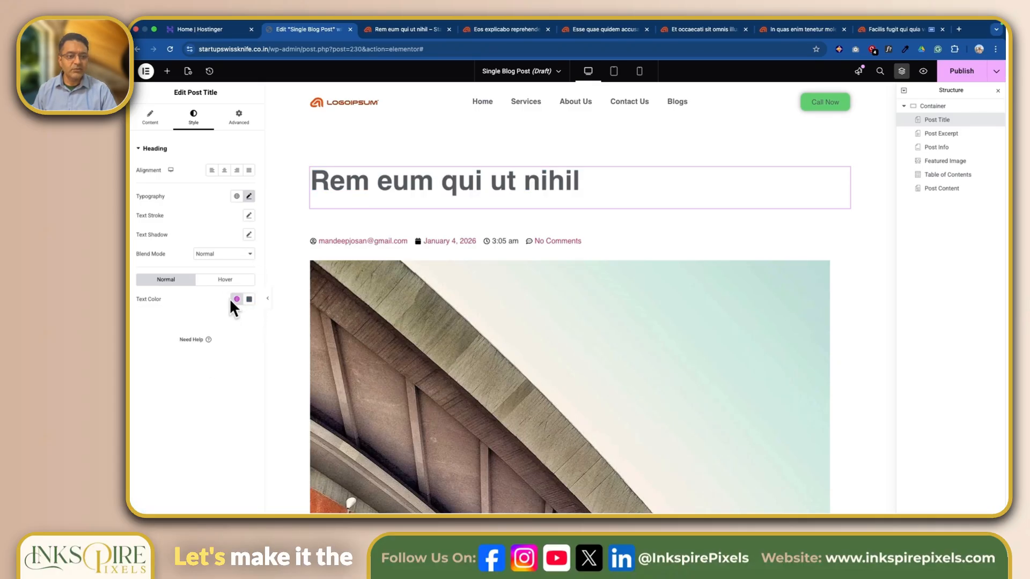
left_click(237, 300)
left_click(193, 345)
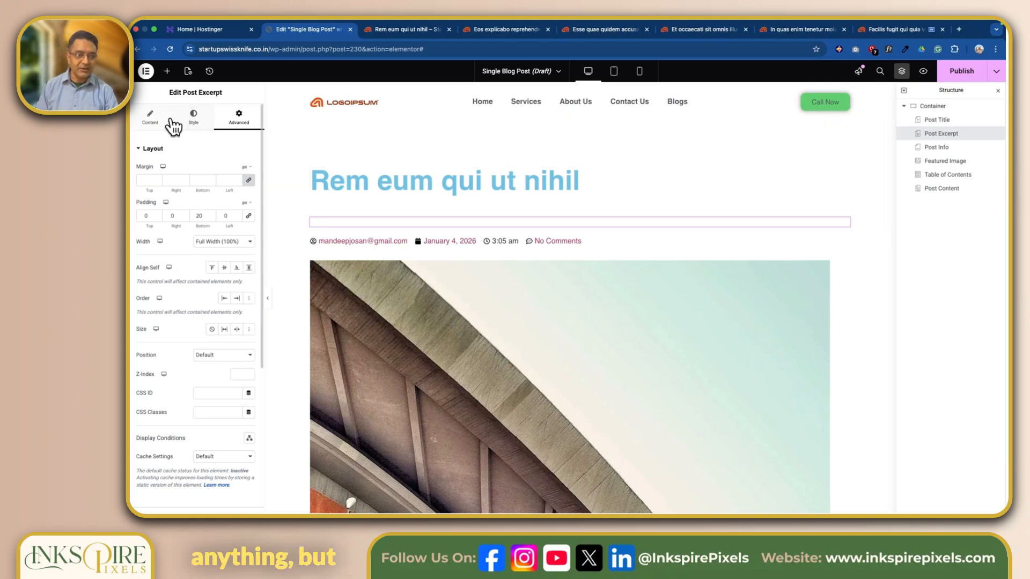
Set the Post Excerpt's typography size to 31 px and its text color to the Secondary global color
left_click(194, 121)
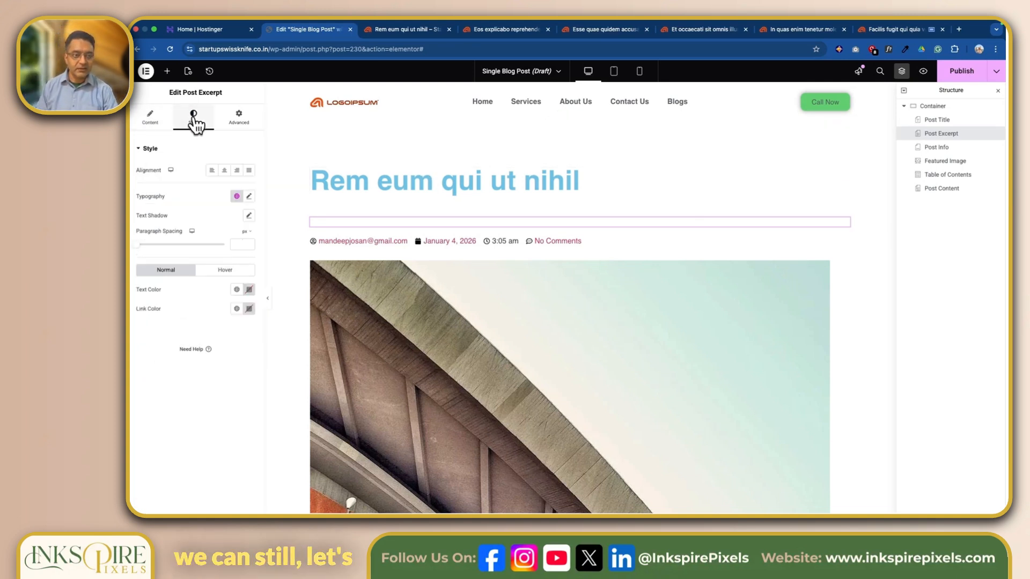
left_click(249, 198)
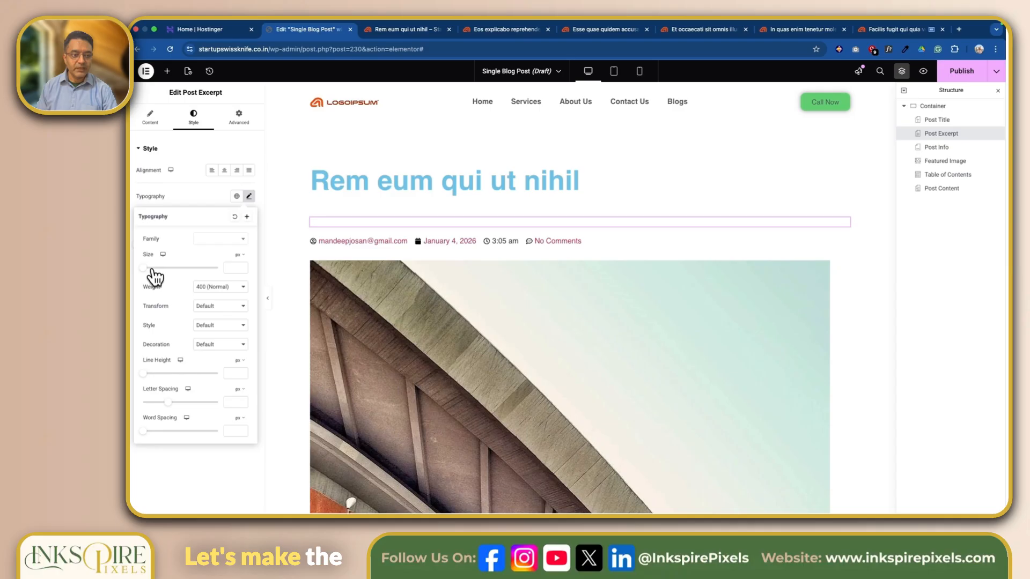
left_click_drag(145, 269, 156, 274)
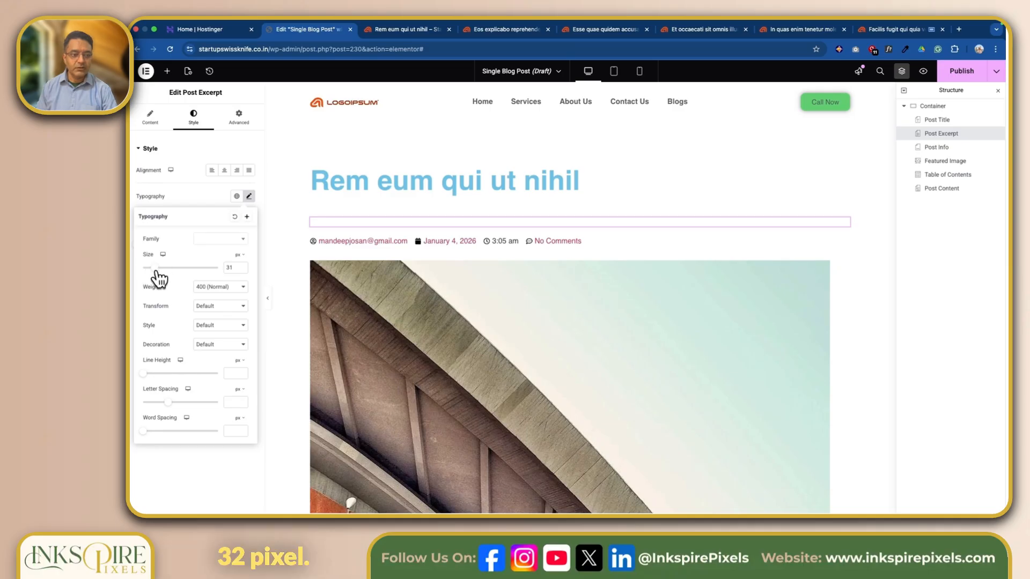
left_click(201, 197)
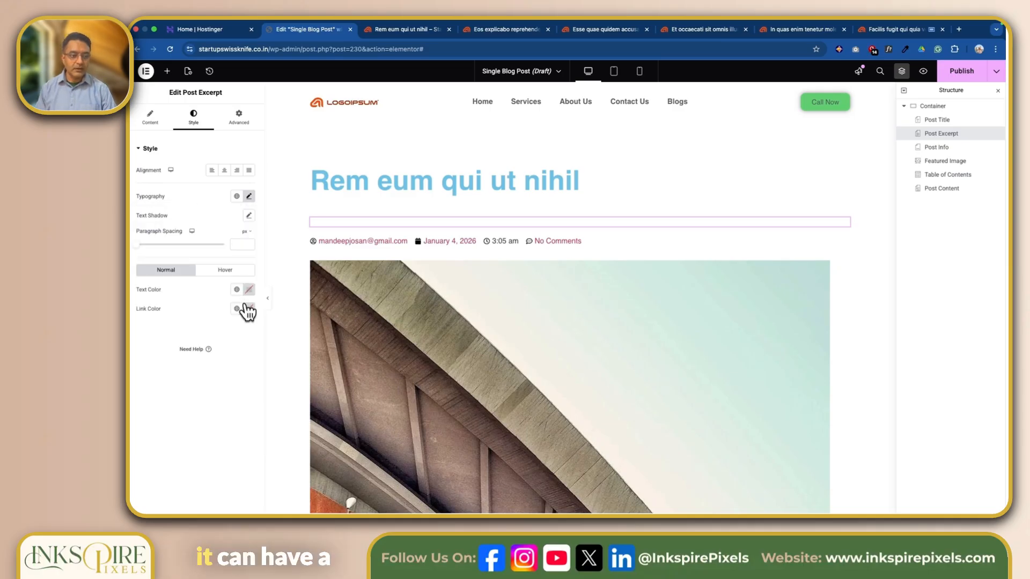
left_click(236, 289)
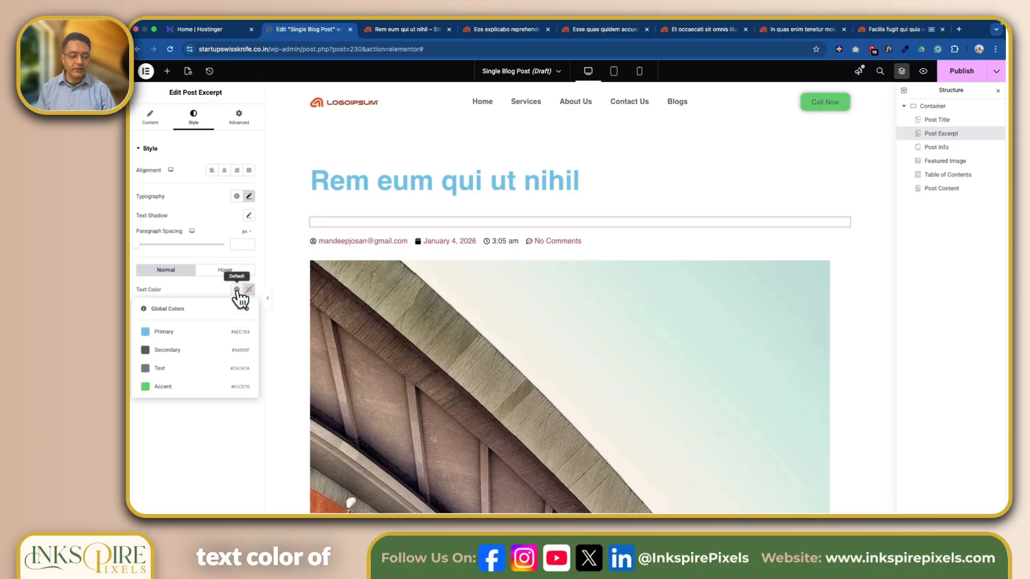
left_click(204, 351)
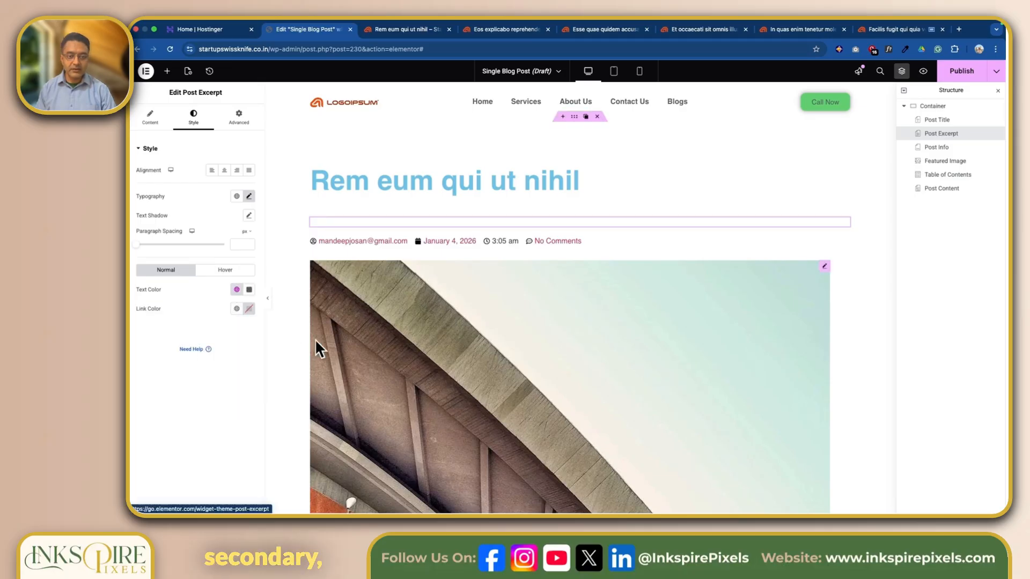
Remove the Time and Comments items from the Post Info widget's meta data
scroll(845, 215, "down", 1)
left_click(844, 194)
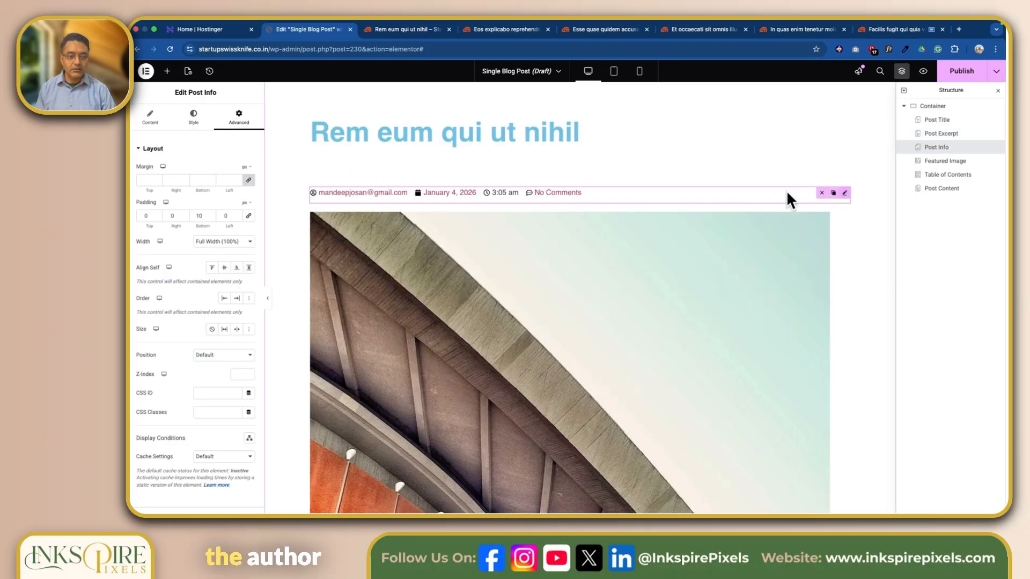
scroll(206, 145, "down", 1)
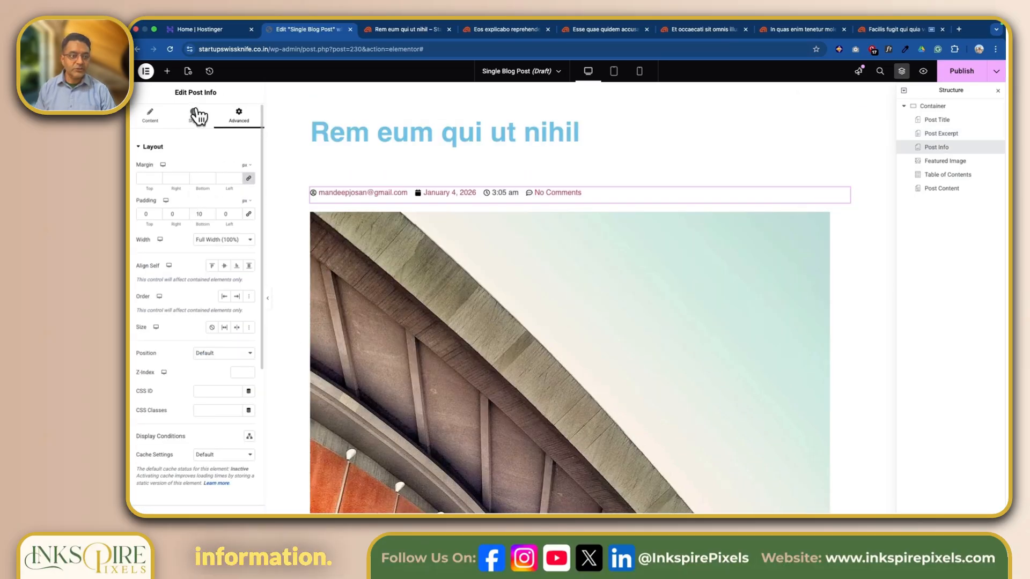
left_click(149, 123)
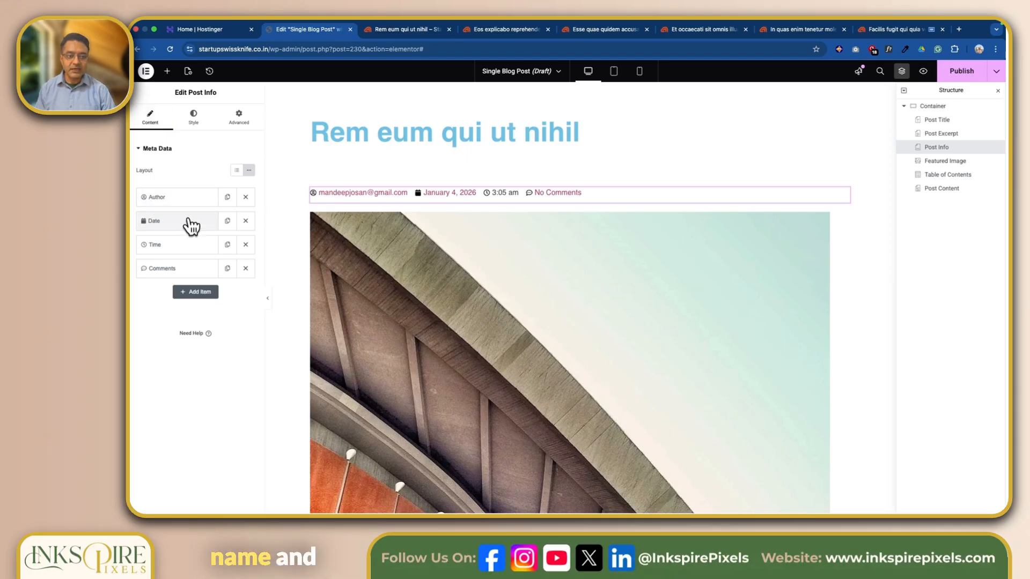
left_click(246, 245)
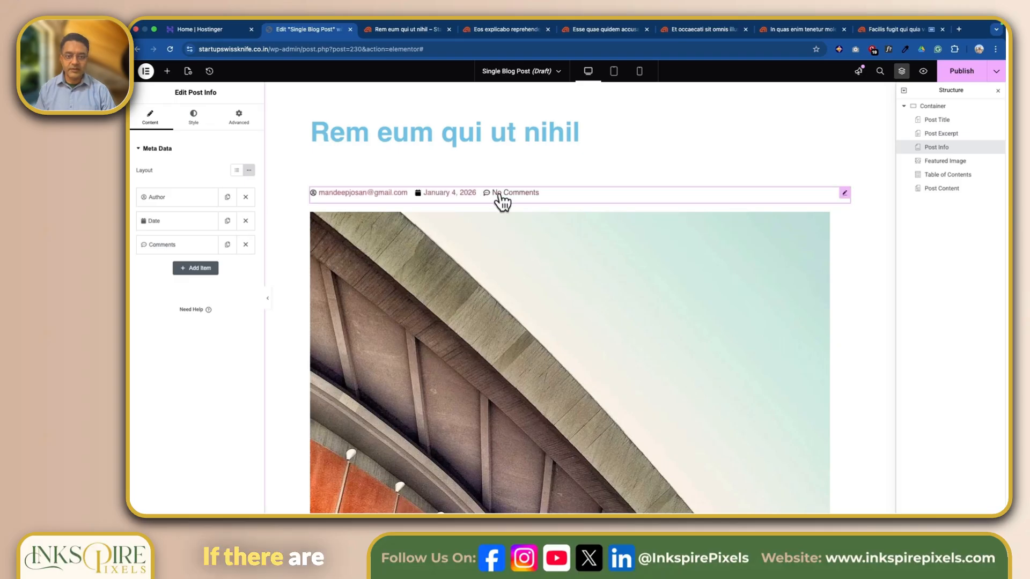
left_click(247, 245)
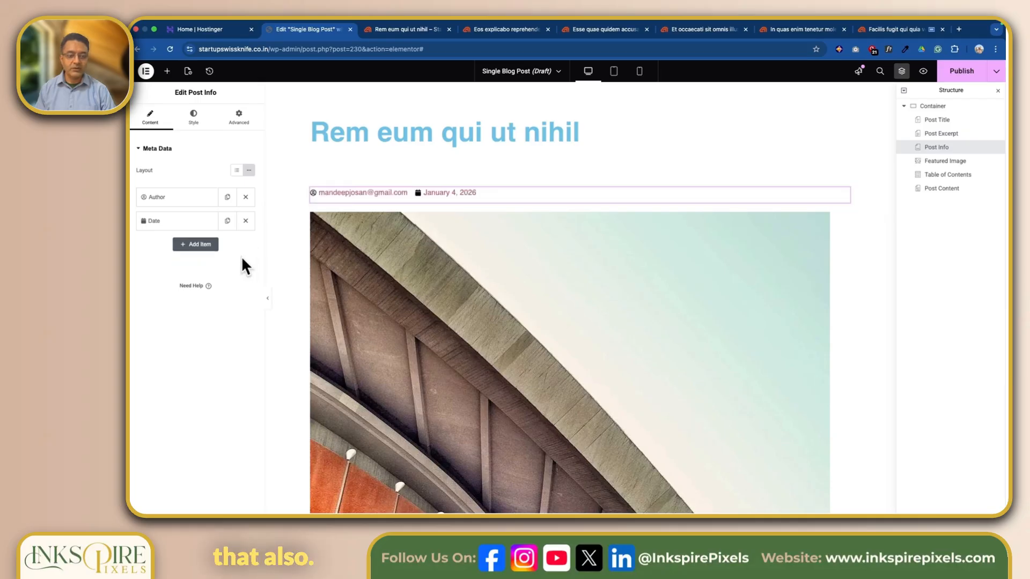
Apply the green Accent global color to the Post Info icons
left_click(195, 127)
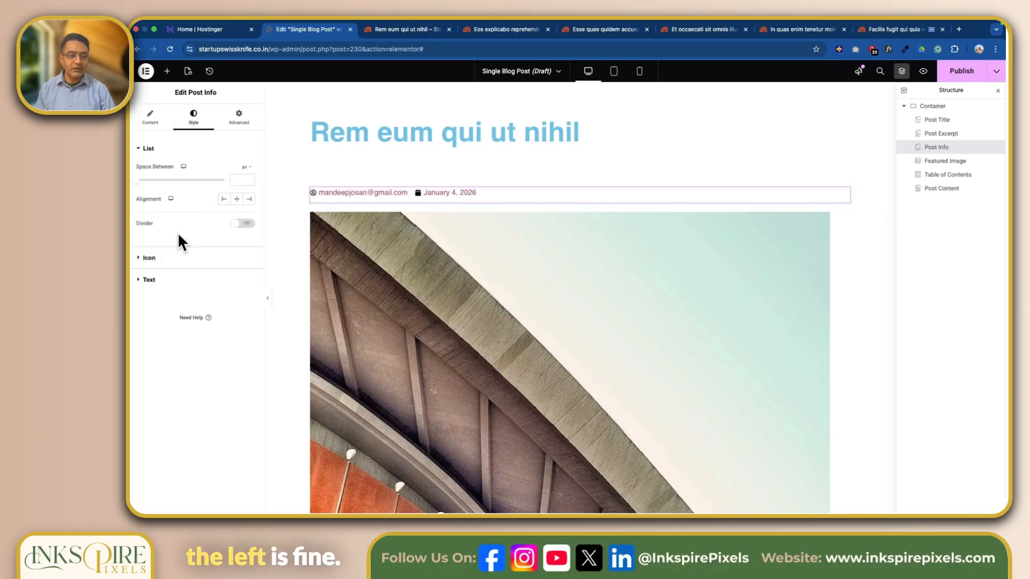
left_click(146, 258)
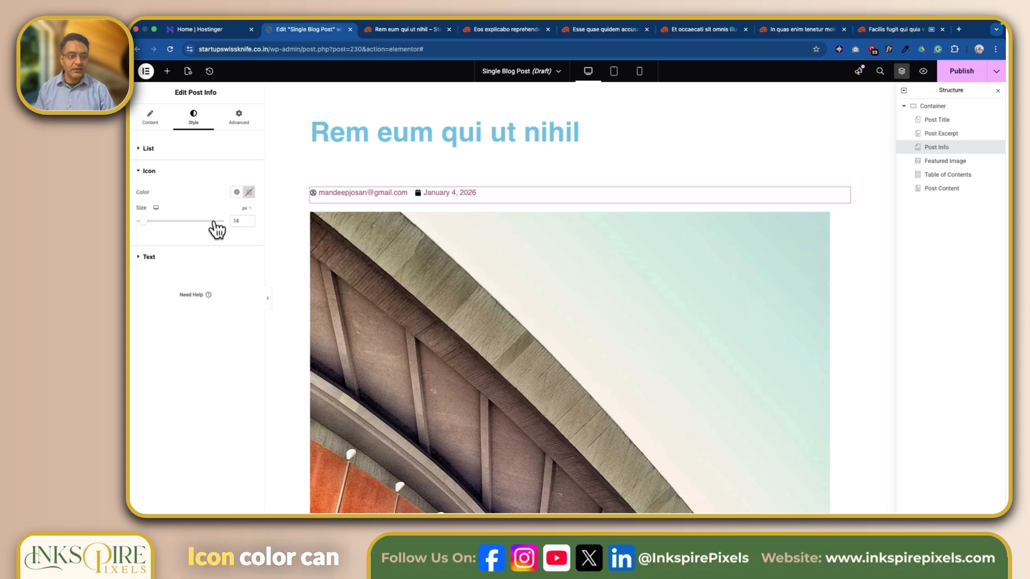
left_click(237, 192)
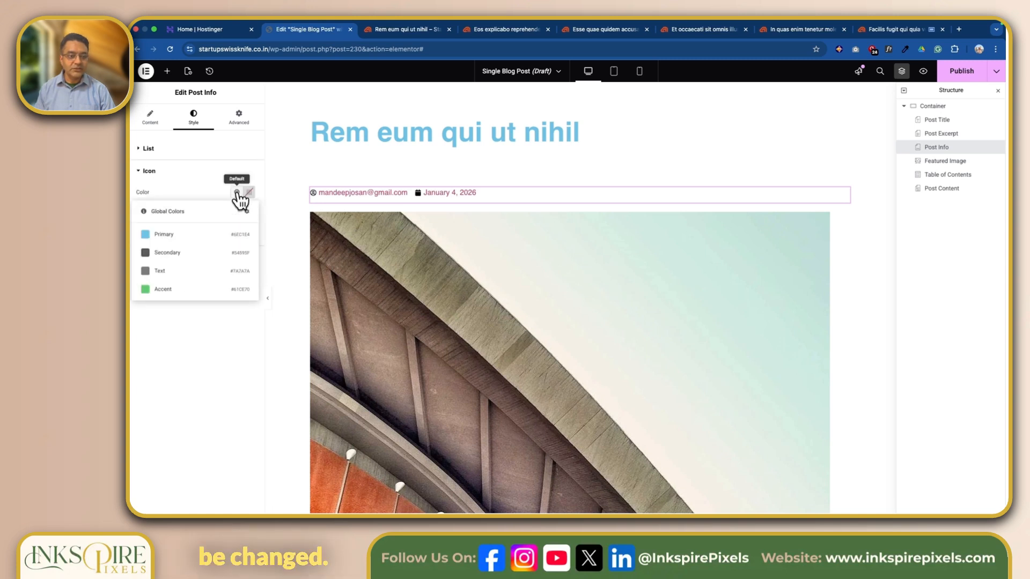
left_click(173, 296)
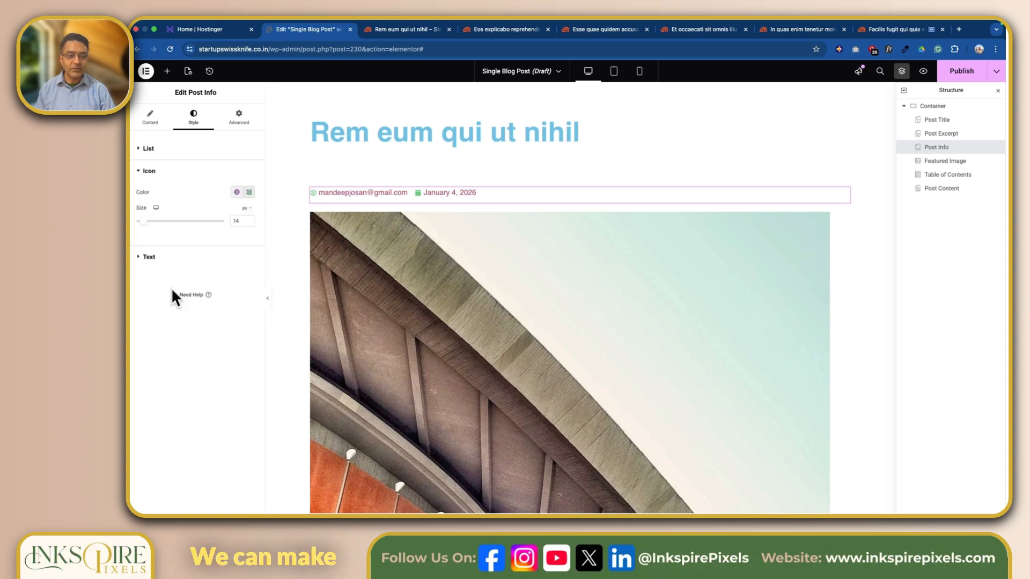
Give the Post Info text the grey Text global color and a typography size of 16 px
left_click(139, 259)
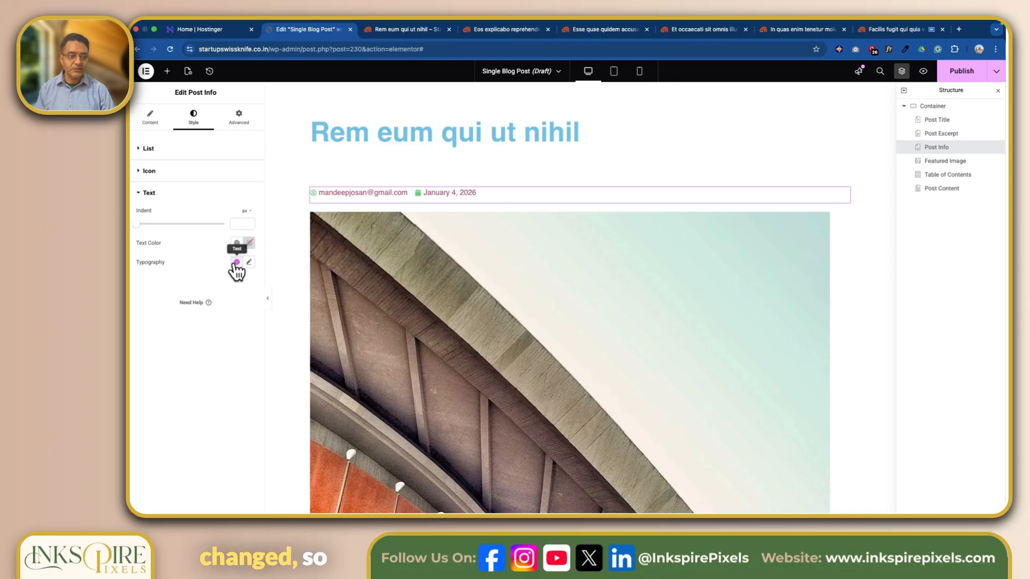
left_click(236, 243)
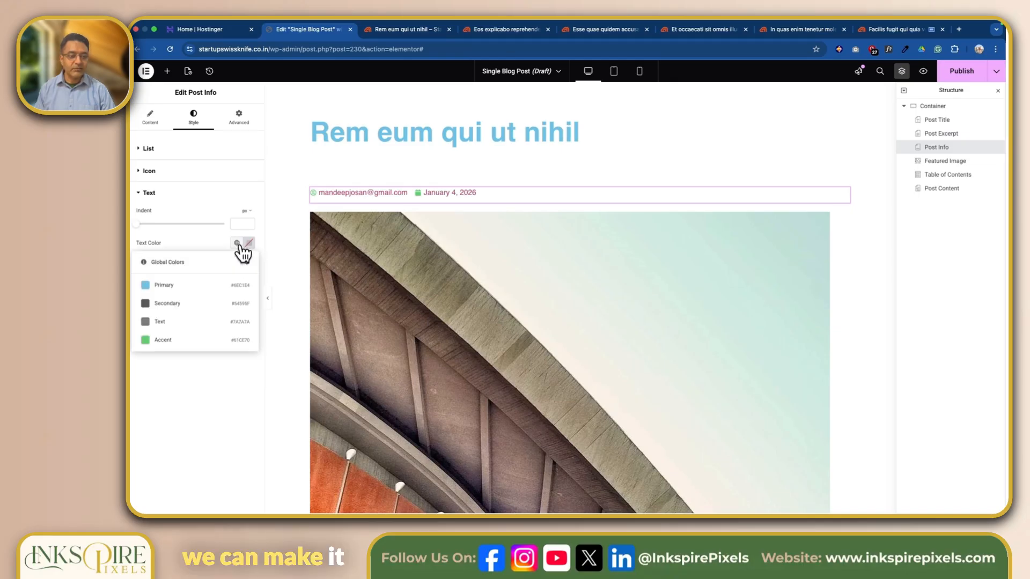
left_click(178, 319)
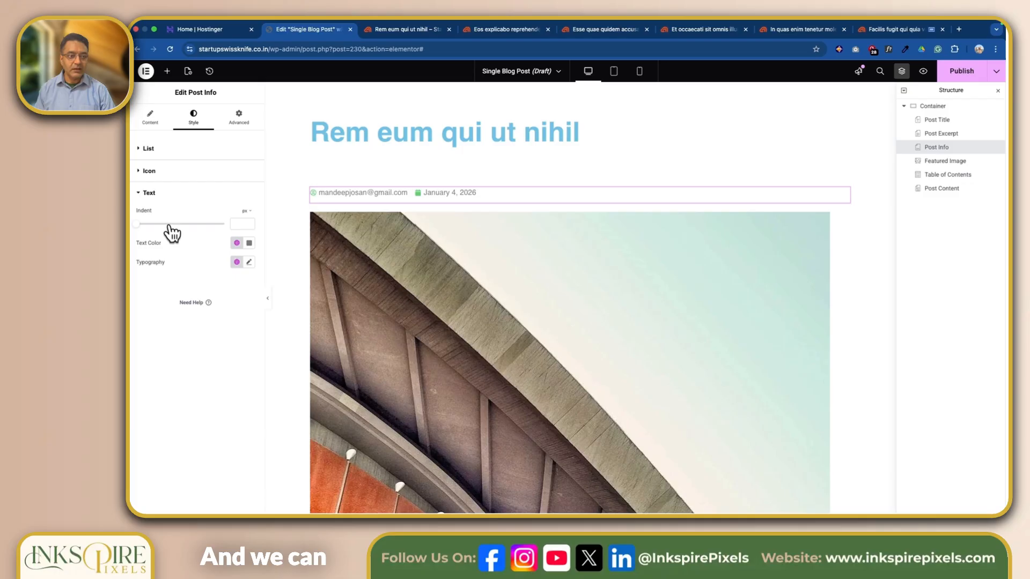
left_click(249, 262)
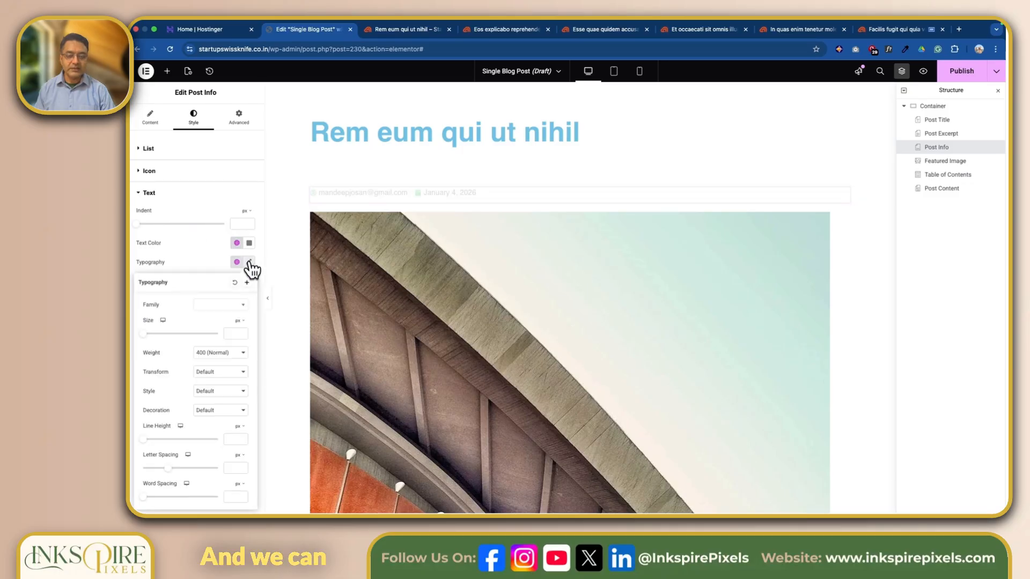
left_click(145, 333)
left_click_drag(145, 336, 151, 337)
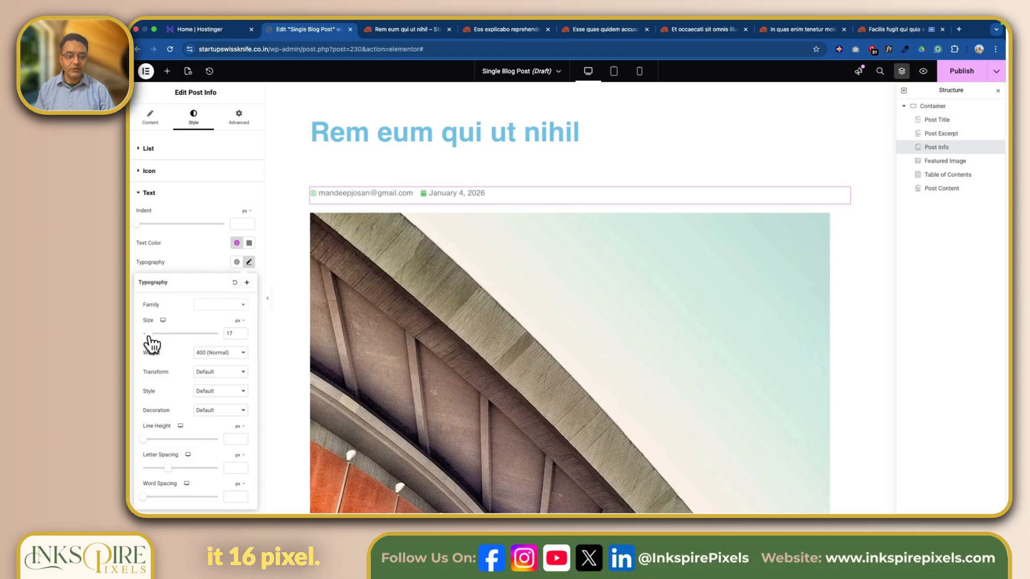
left_click(242, 335)
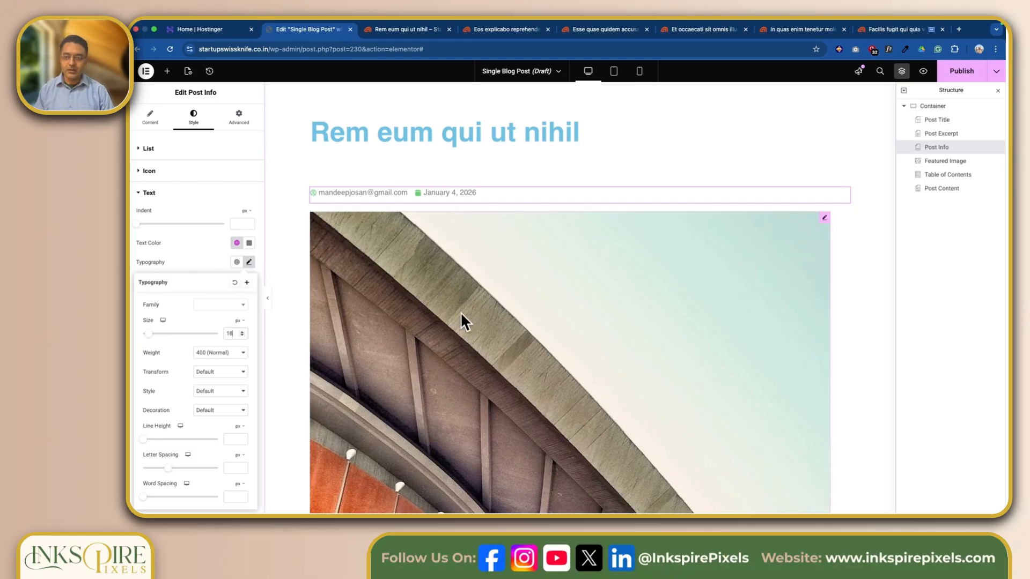
Center the Featured Image and set its width to 60%
scroll(460, 311, "down", 1)
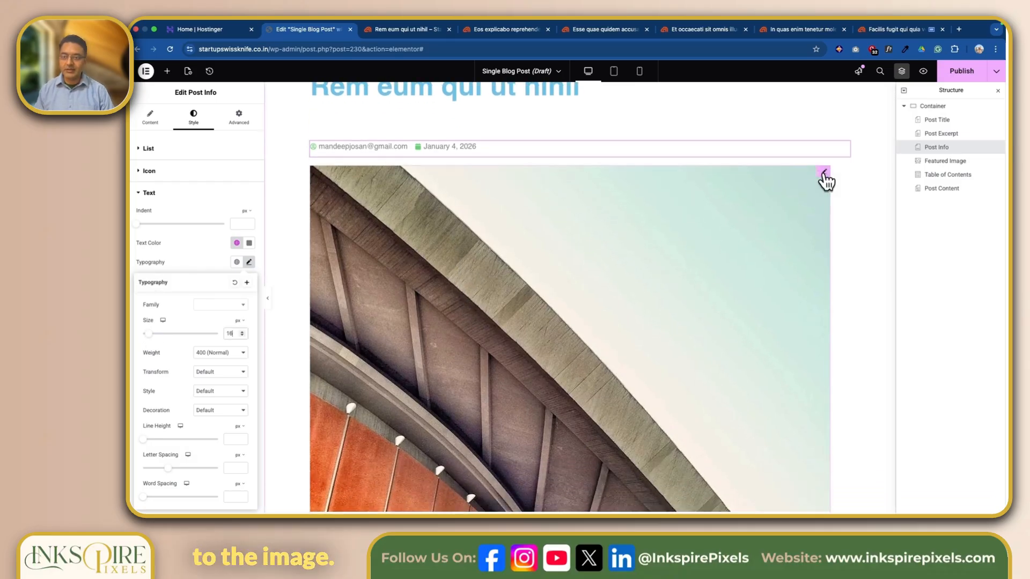
left_click(825, 173)
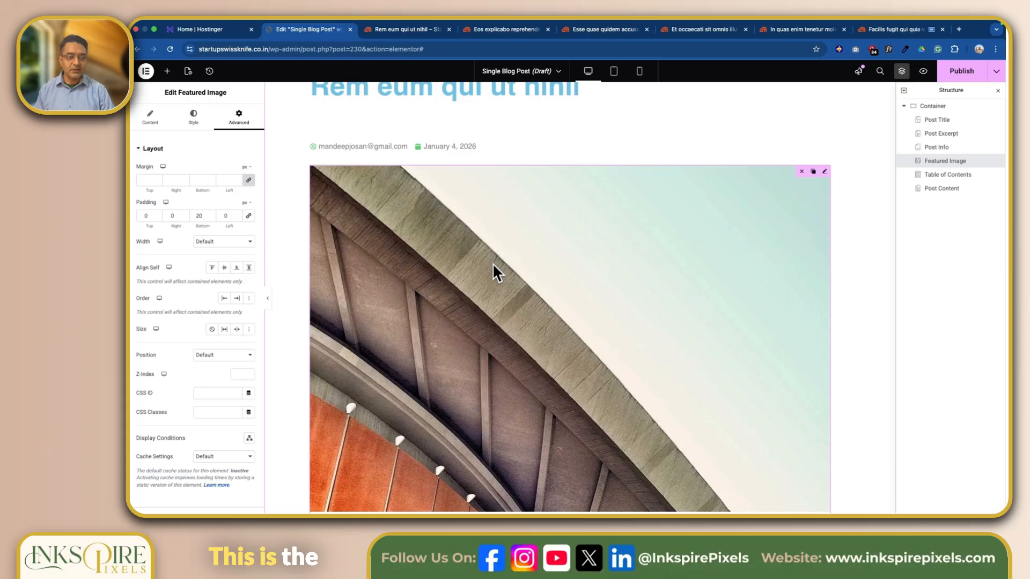
left_click(154, 119)
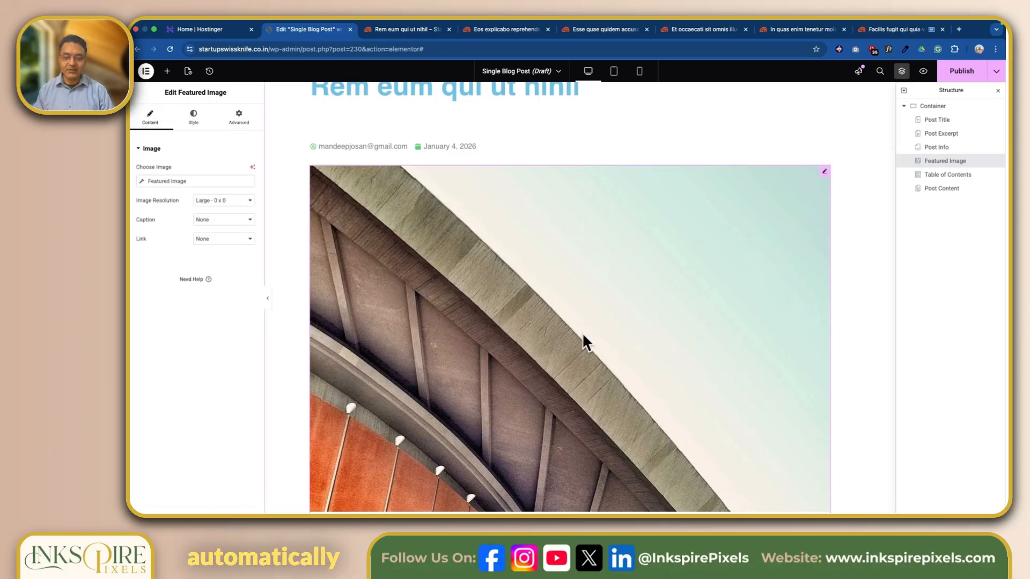
scroll(584, 337, "down", 1)
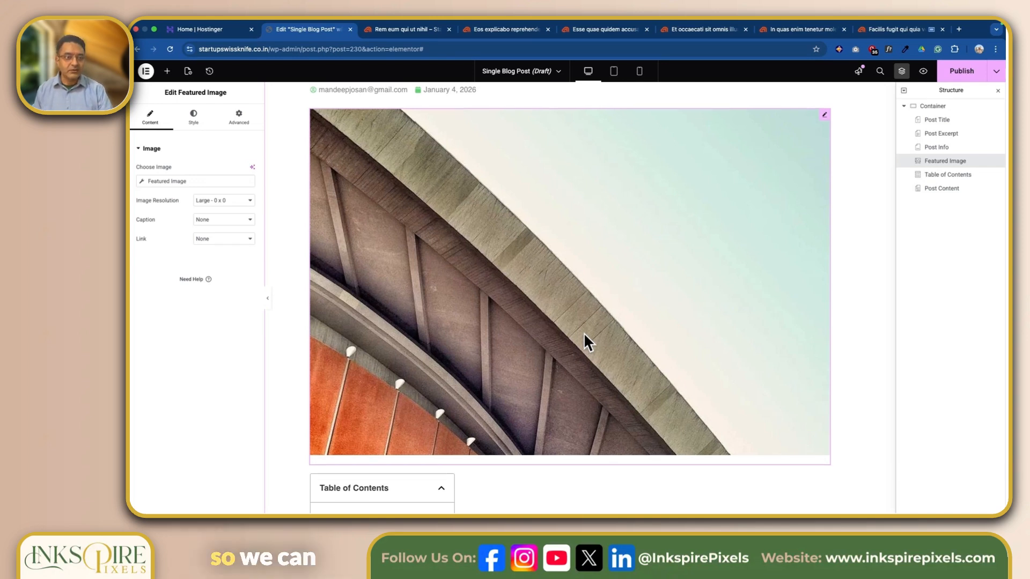
scroll(584, 339, "up", 1)
left_click(195, 118)
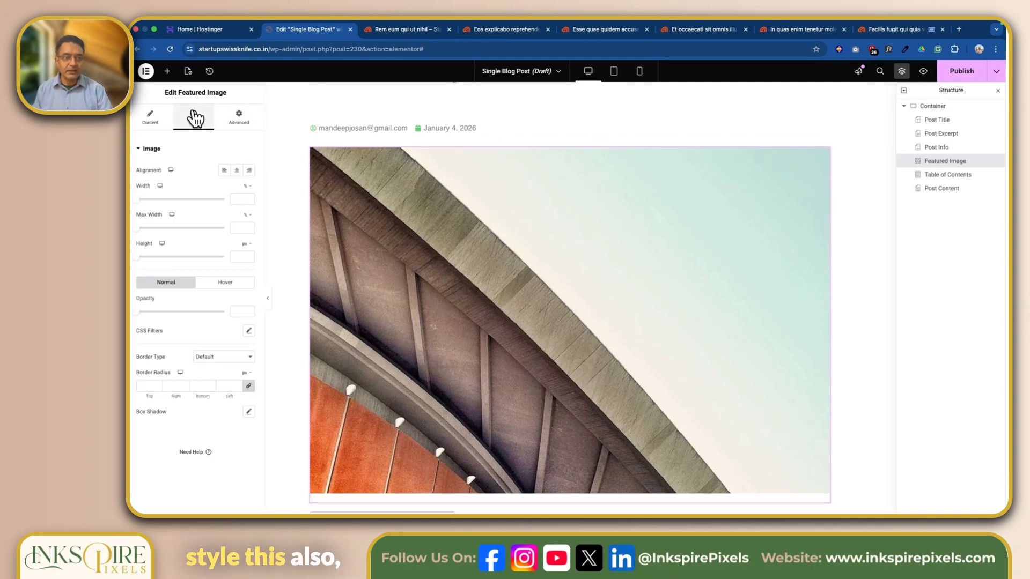
left_click(237, 171)
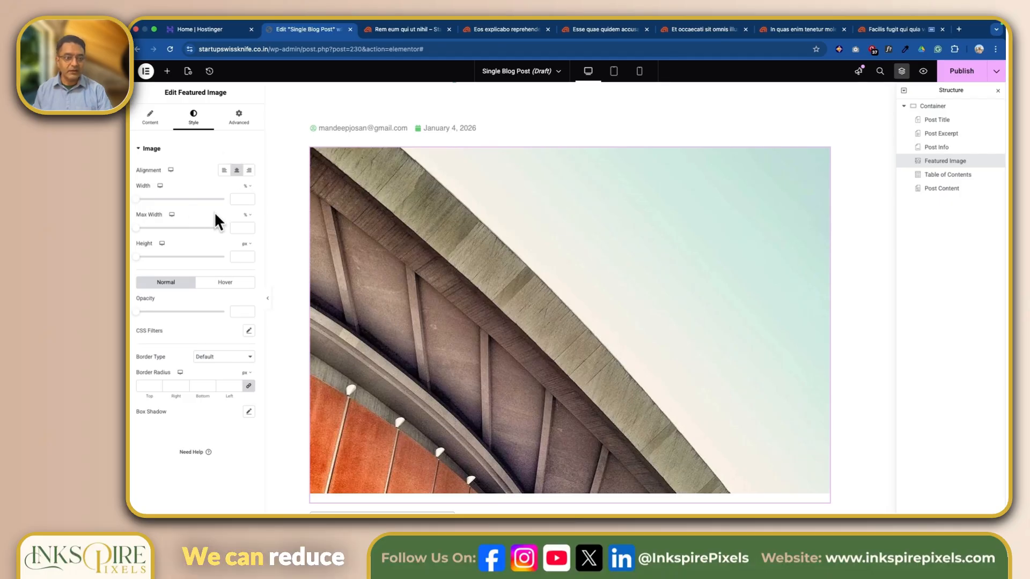
left_click(240, 199)
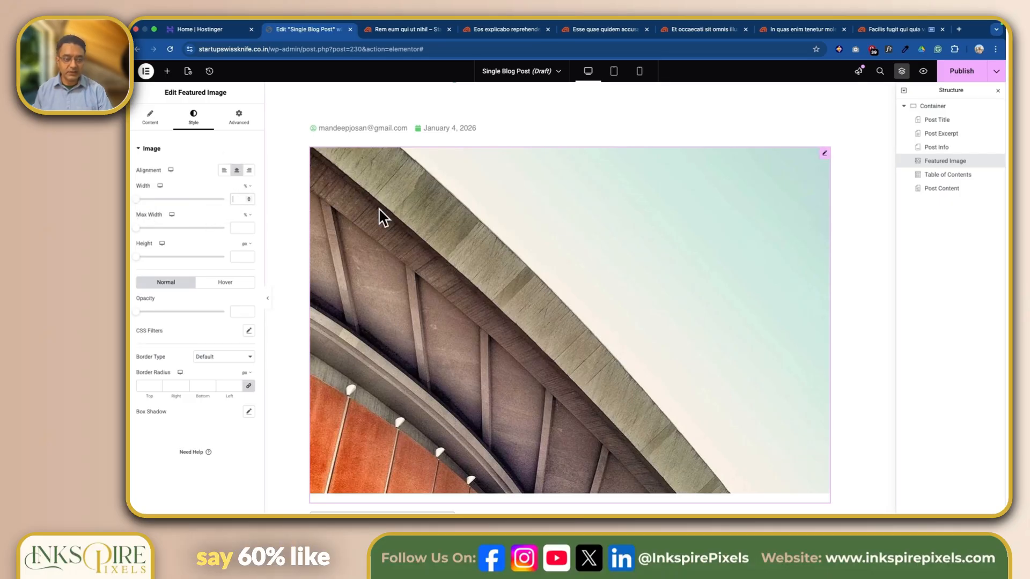
type("60")
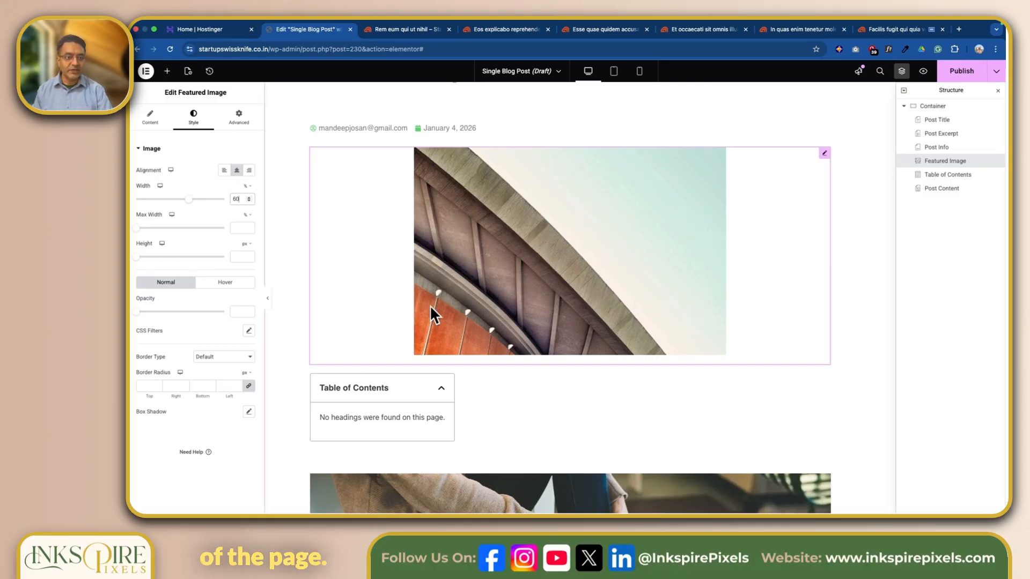
Round all Featured Image corners with a 25 px border radius and add a box shadow with the default settings
left_click(149, 387)
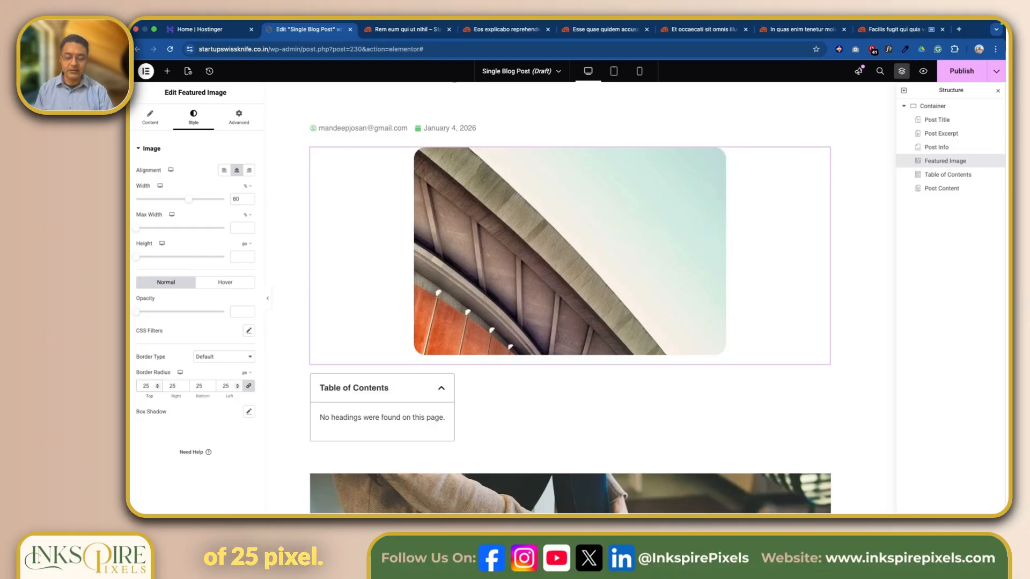
left_click(248, 411)
scroll(315, 305, "up", 2)
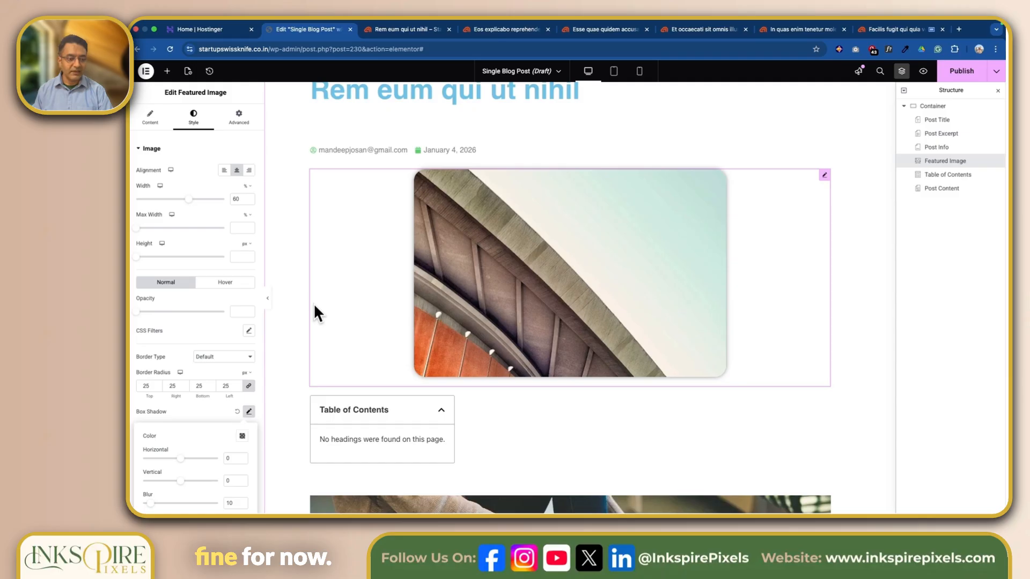
left_click(279, 283)
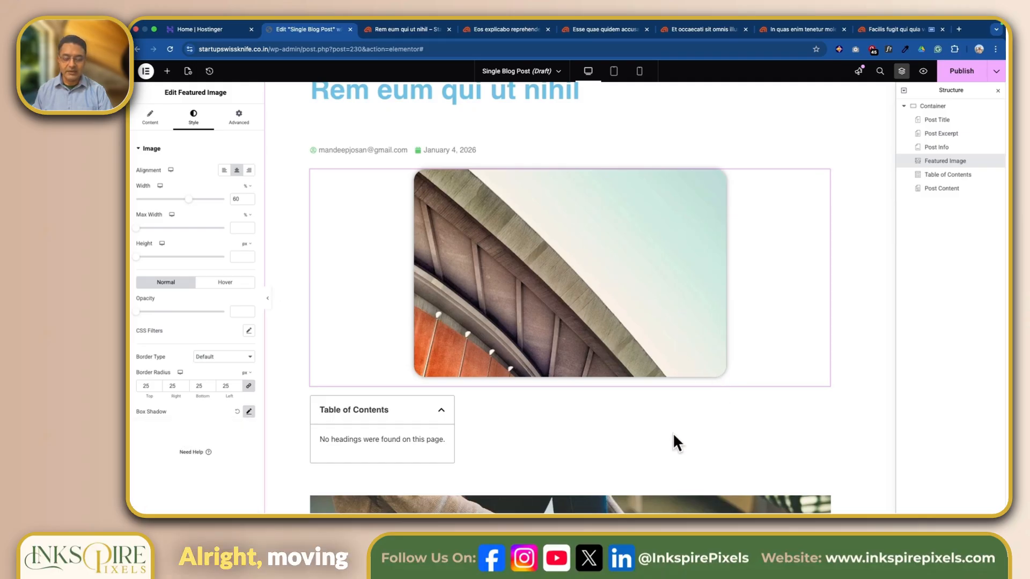
Center the Table of Contents by setting the container's Justify Content to Center, comparing that alignment with Start
scroll(665, 426, "down", 2)
scroll(659, 426, "down", 1)
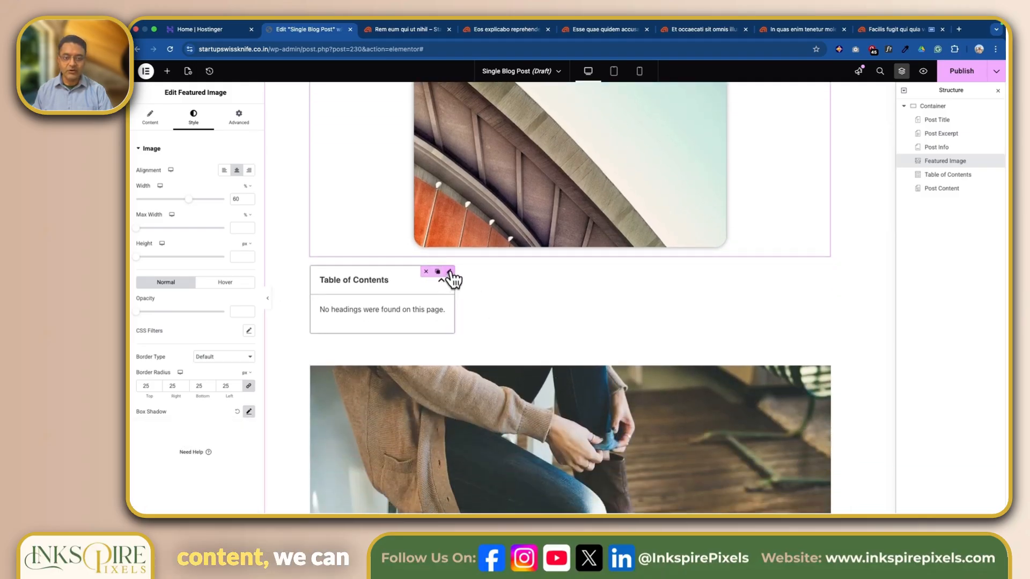
left_click(450, 273)
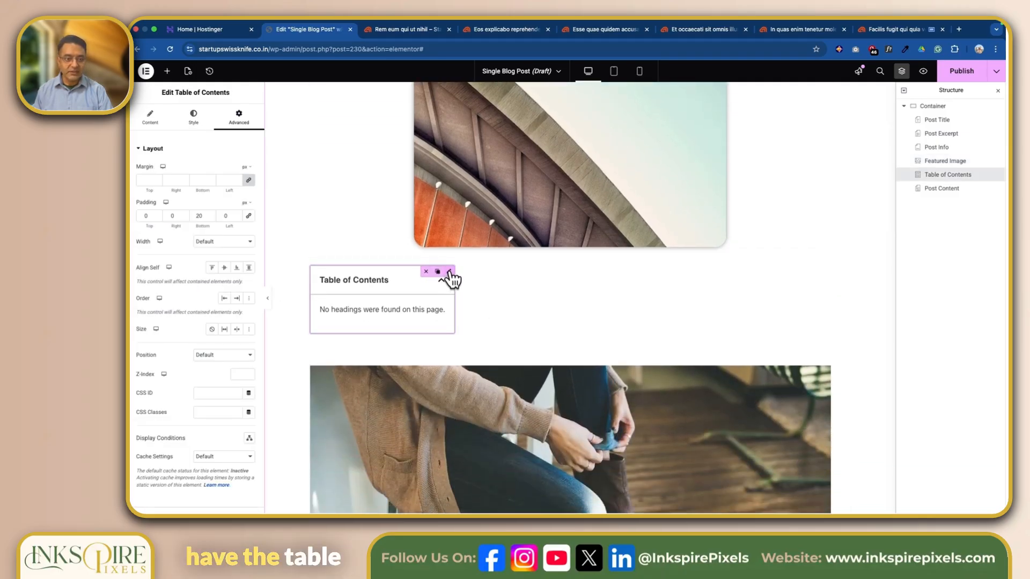
left_click(150, 117)
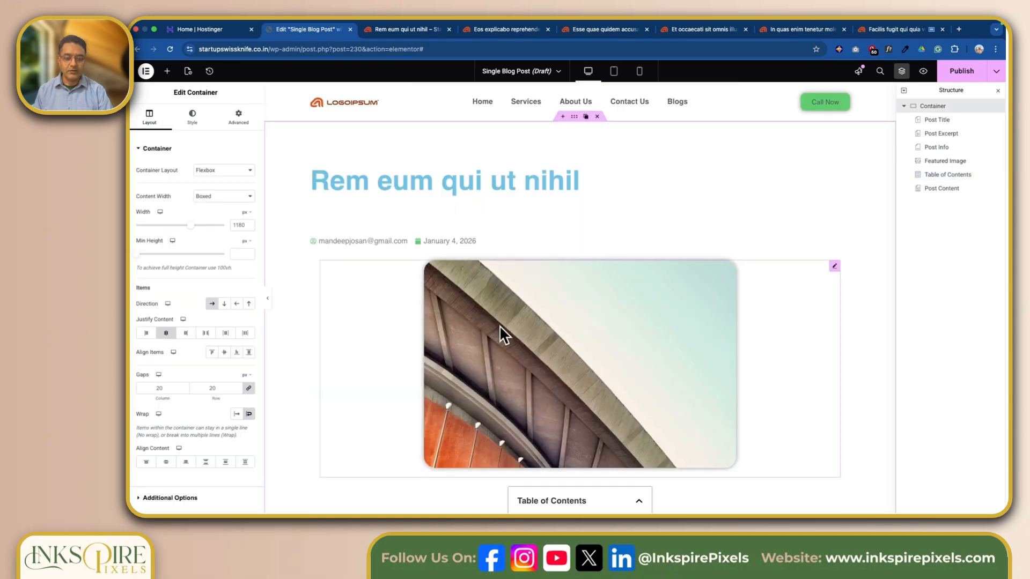
scroll(500, 325, "down", 3)
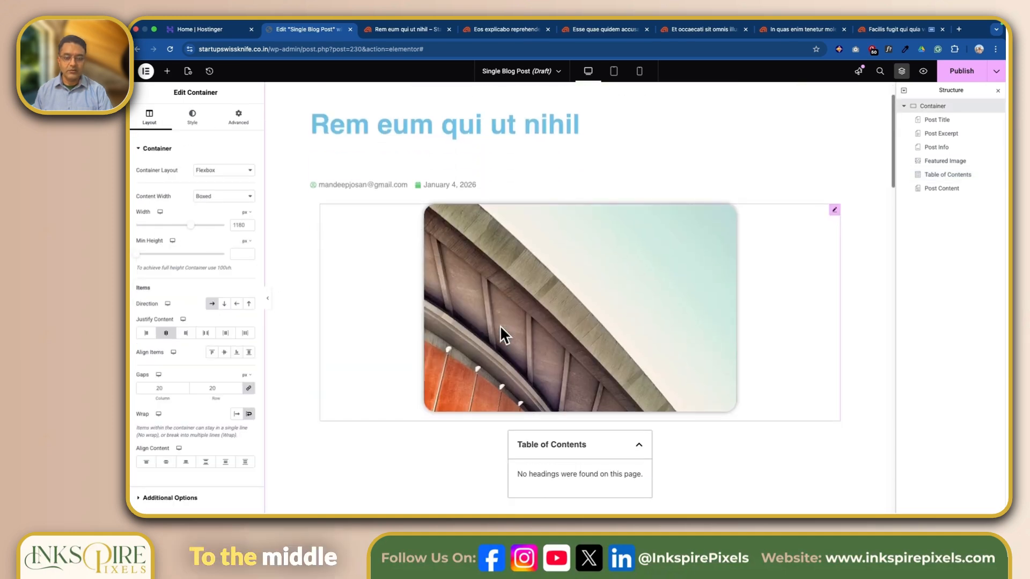
scroll(500, 325, "up", 3)
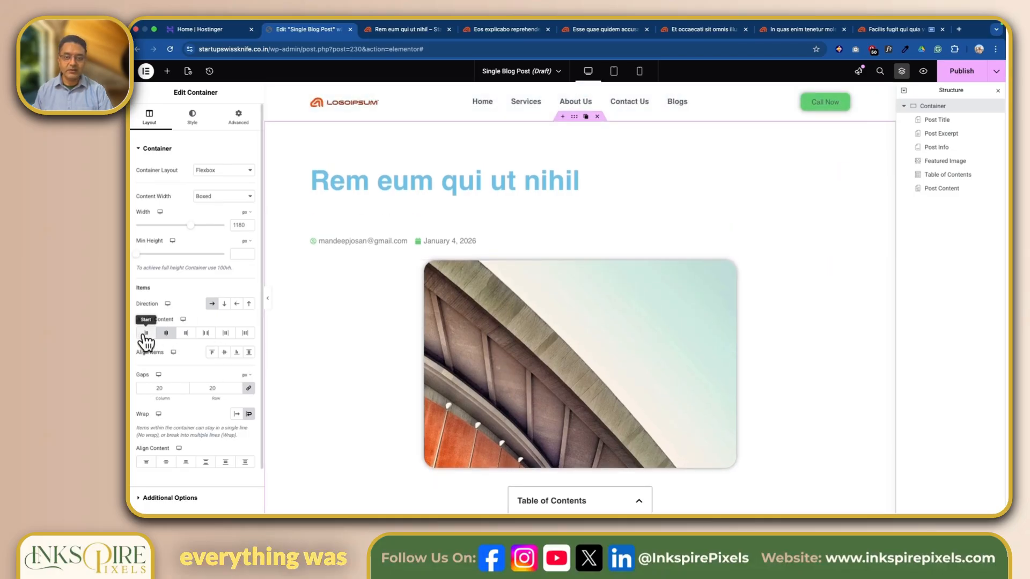
scroll(146, 340, "down", 1)
left_click(148, 298)
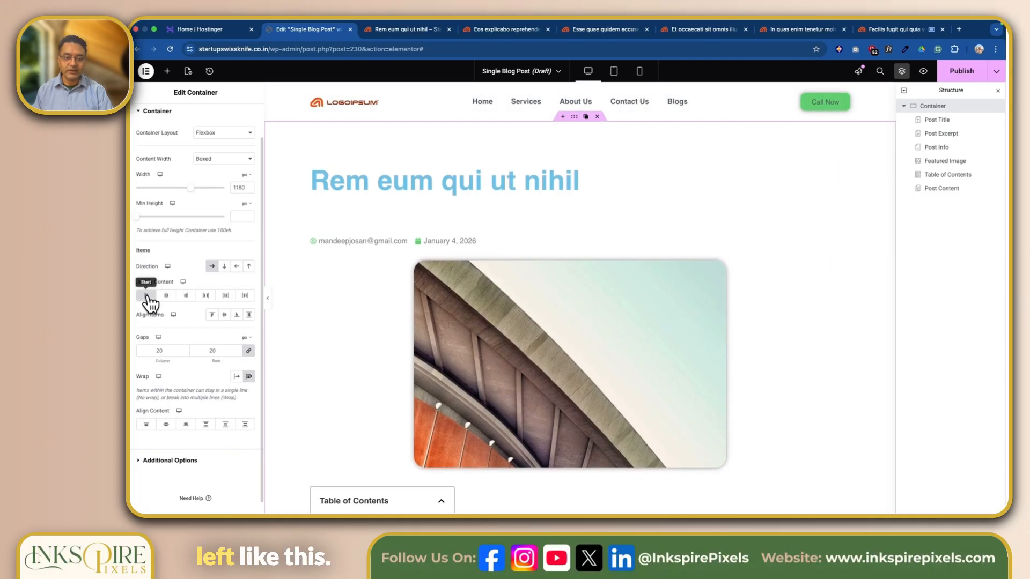
scroll(448, 340, "down", 1)
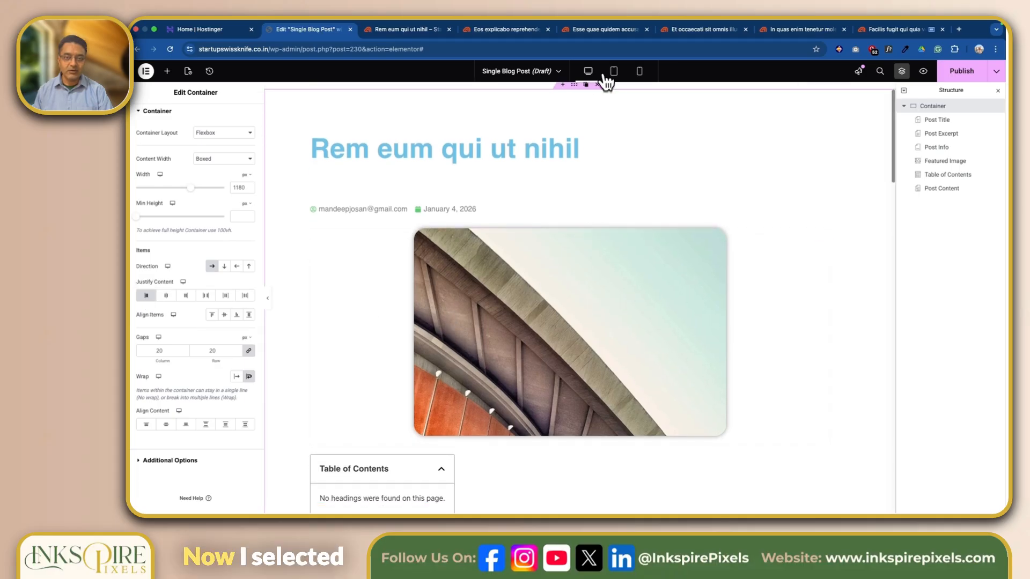
left_click(167, 297)
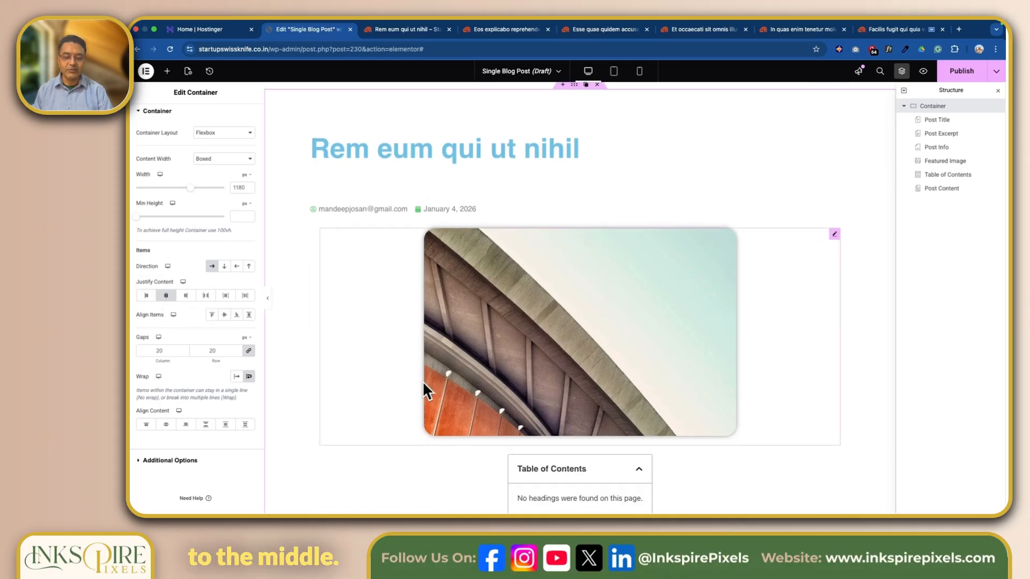
scroll(422, 382, "down", 3)
scroll(423, 381, "down", 2)
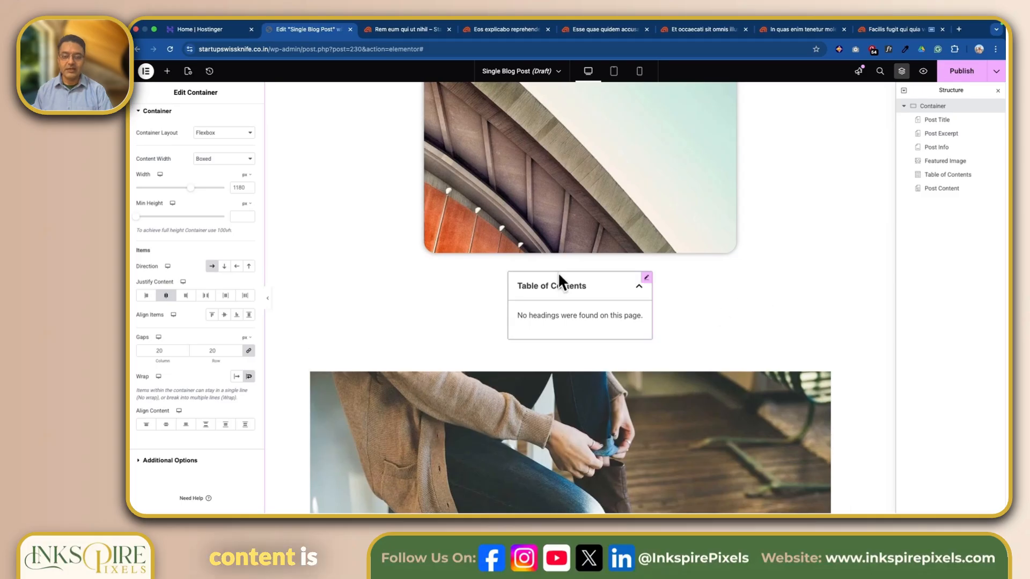
Give the Table of Contents box the grey Text background color and lower its opacity to a faint tint
left_click(647, 278)
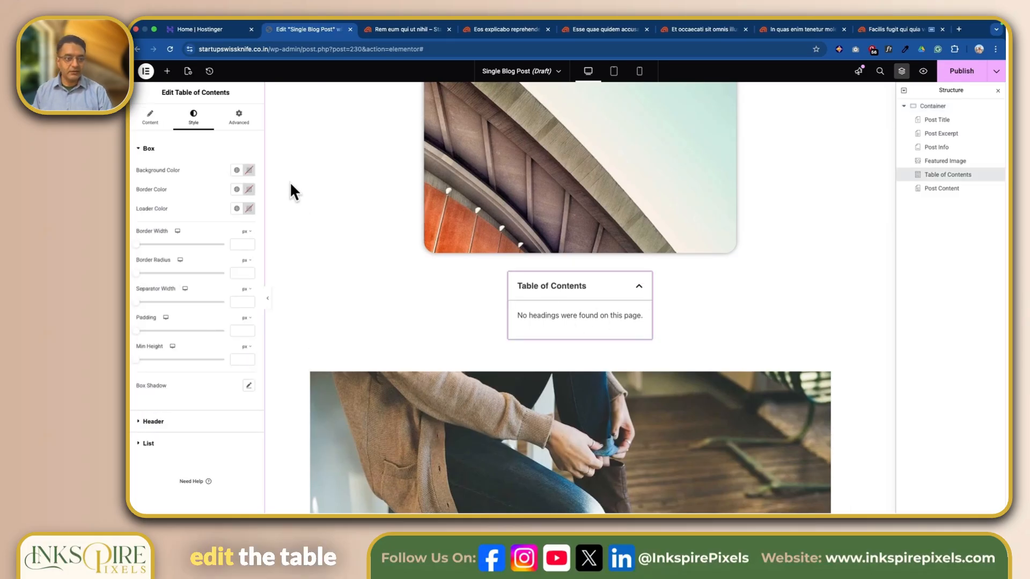
left_click(237, 170)
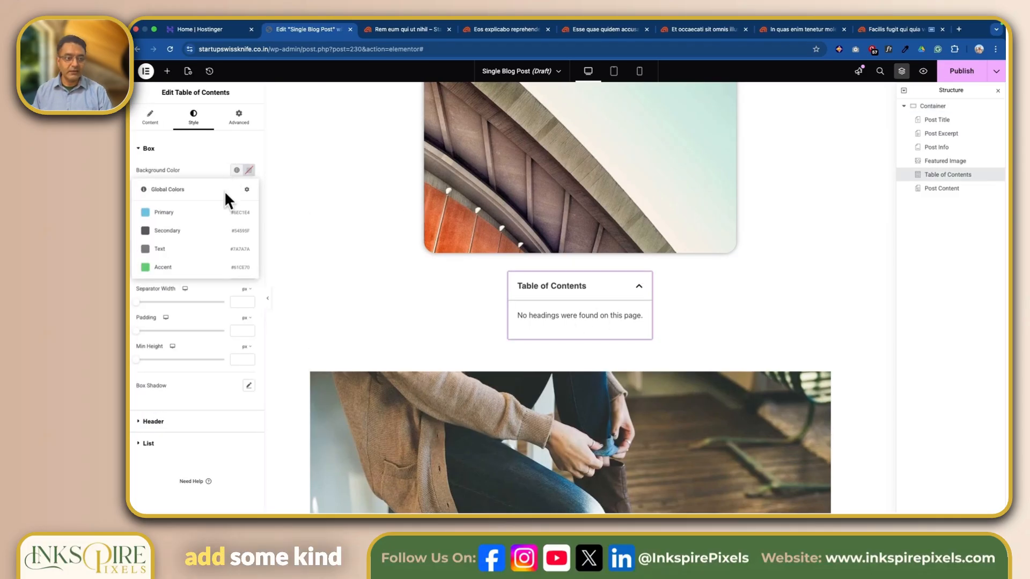
left_click(177, 249)
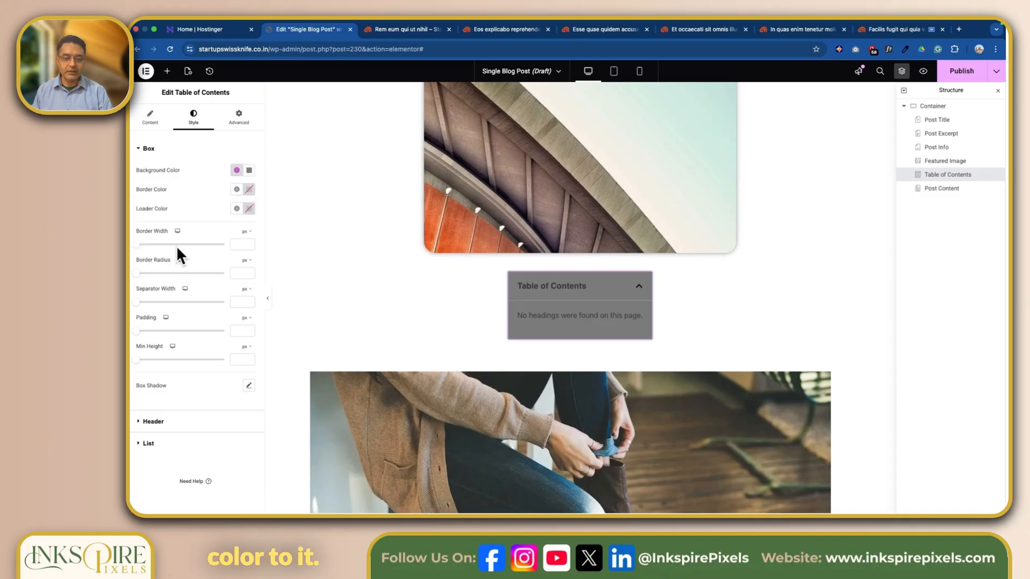
left_click(249, 170)
left_click_drag(297, 291, 209, 290)
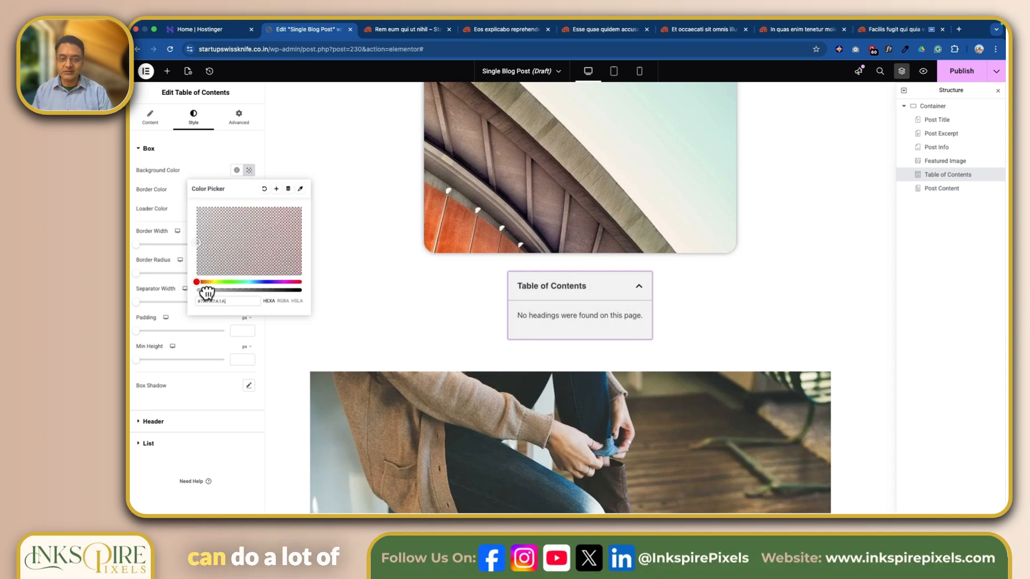
left_click(294, 333)
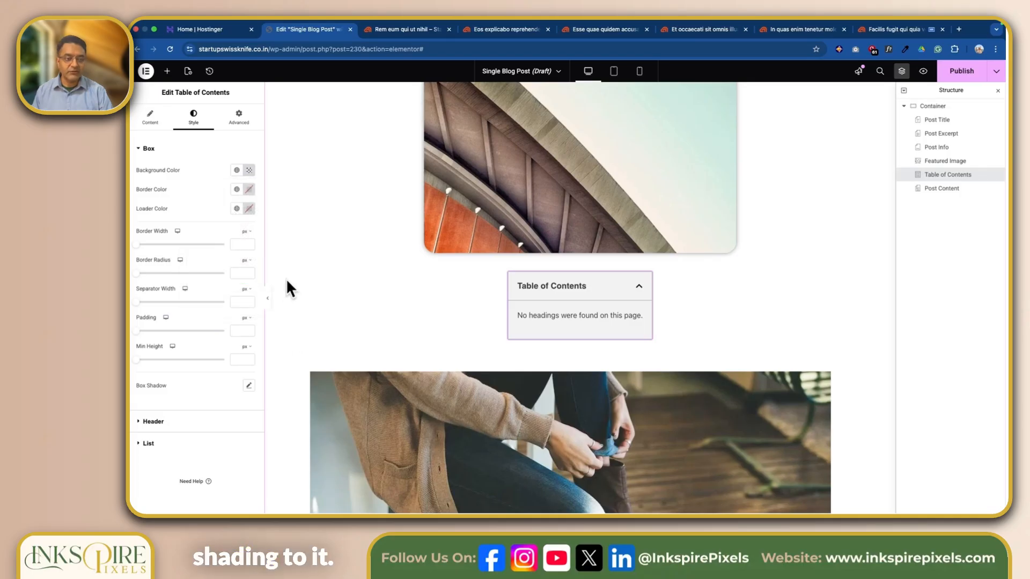
Give the Table of Contents box a border in the Text global color, 1 px wide with a 10 px radius
left_click(236, 188)
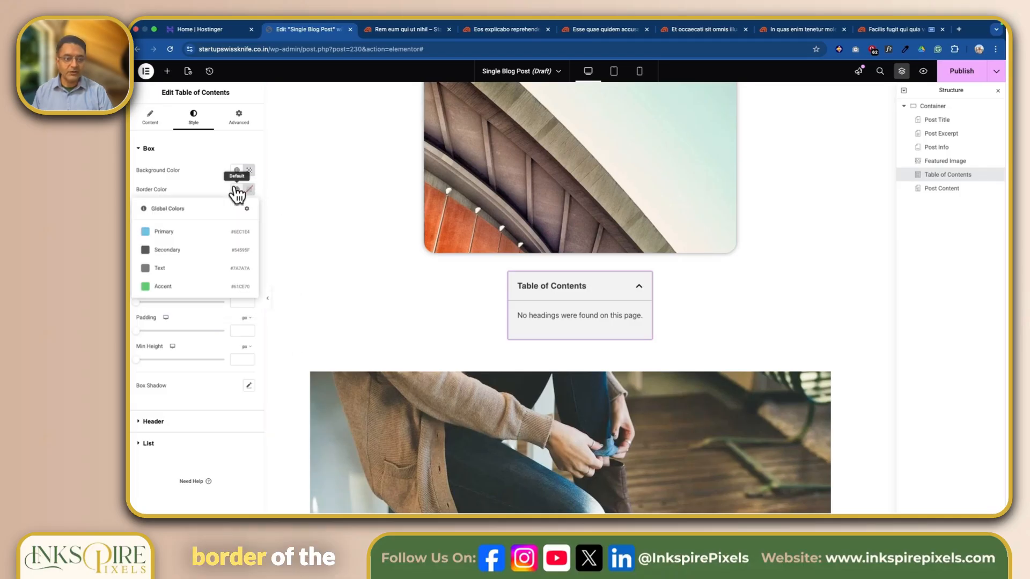
left_click(175, 267)
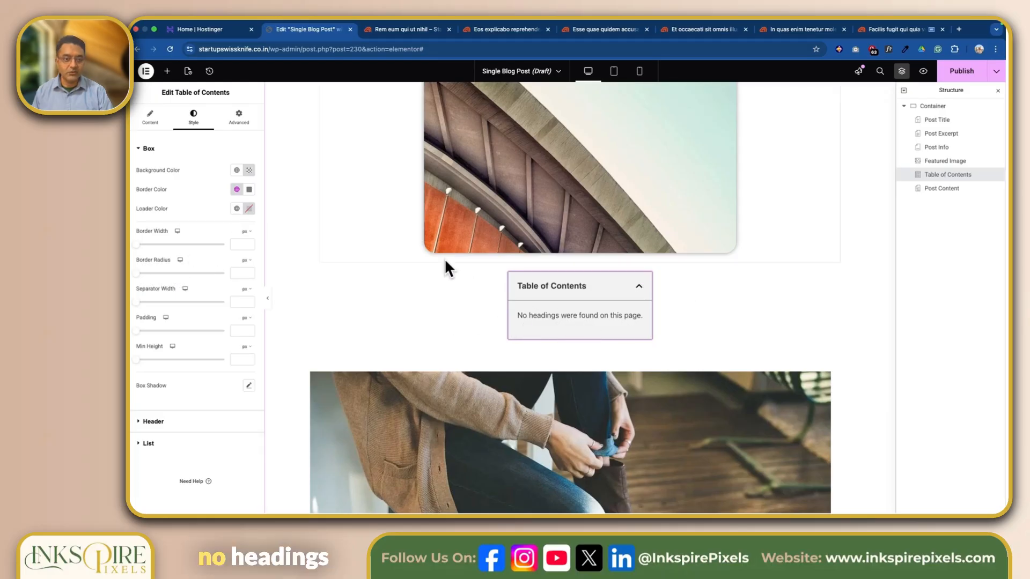
scroll(383, 330, "down", 2)
scroll(383, 330, "up", 1)
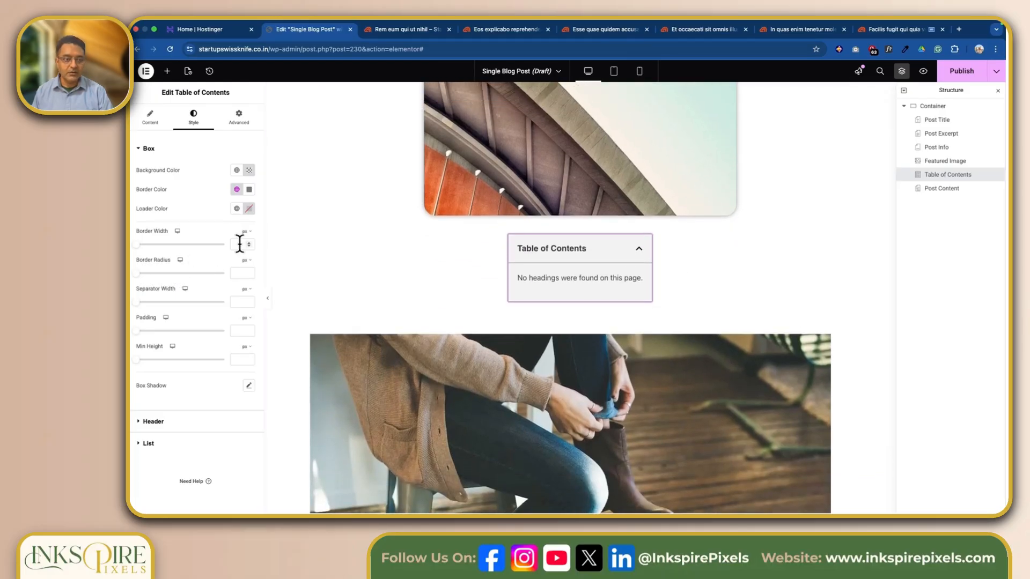
left_click(240, 244)
type("0")
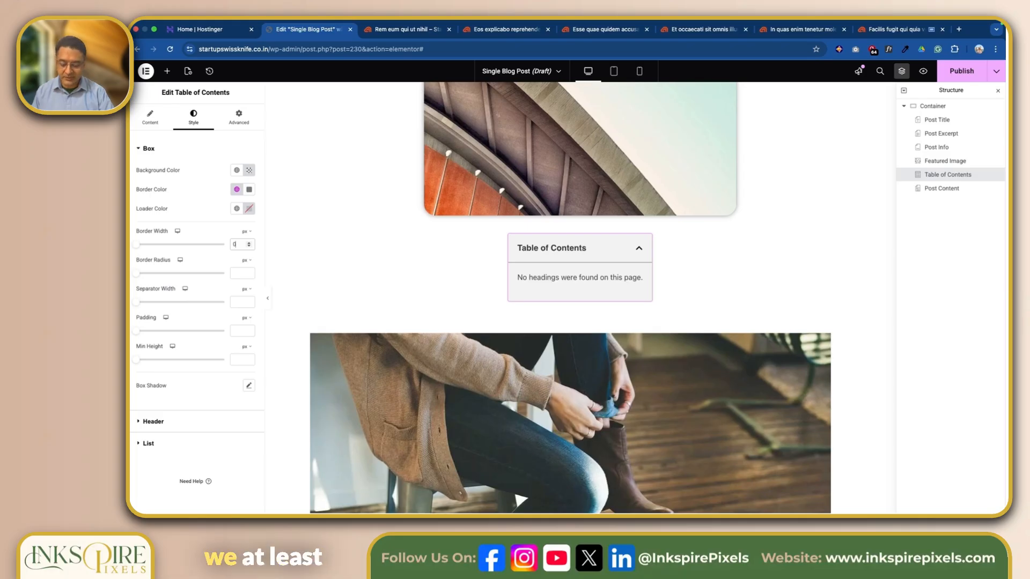
key("BackSpace")
type("1")
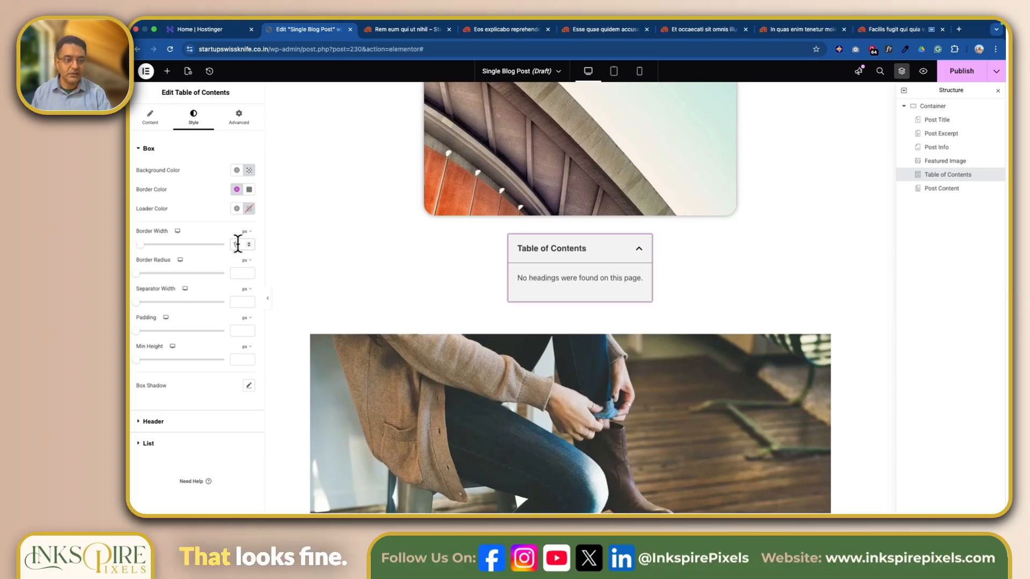
left_click(237, 273)
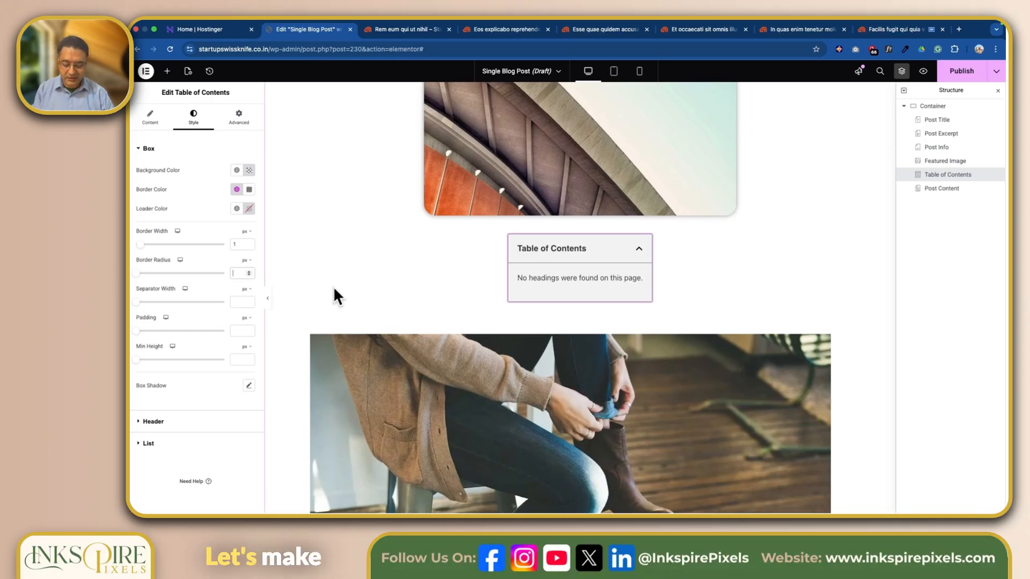
type("10")
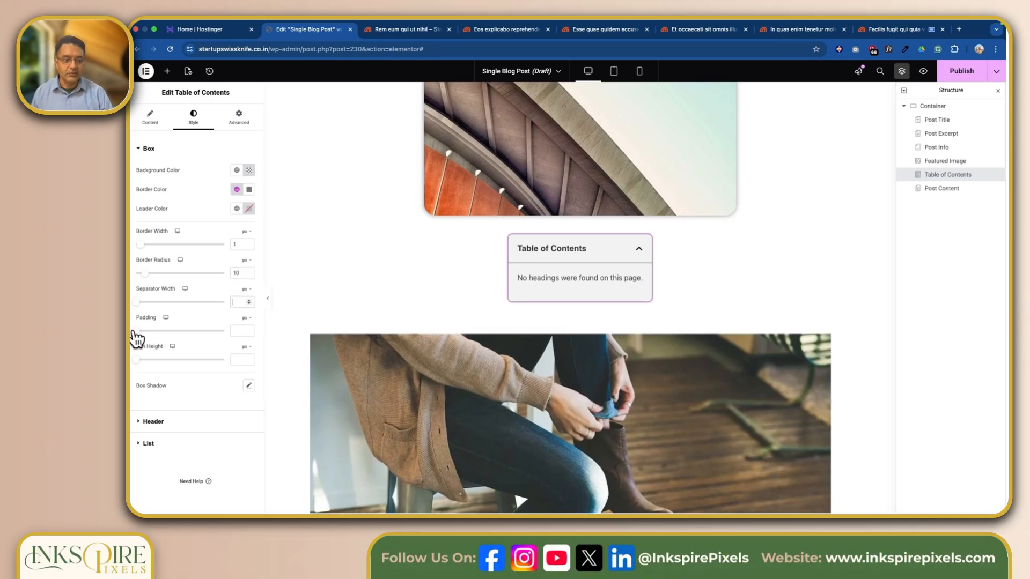
Try a box shadow on the Table of Contents box and reset it to default
mouse_move(137, 331)
left_mouse_down()
mouse_move(199, 335)
mouse_move(138, 343)
left_mouse_up()
left_click(248, 386)
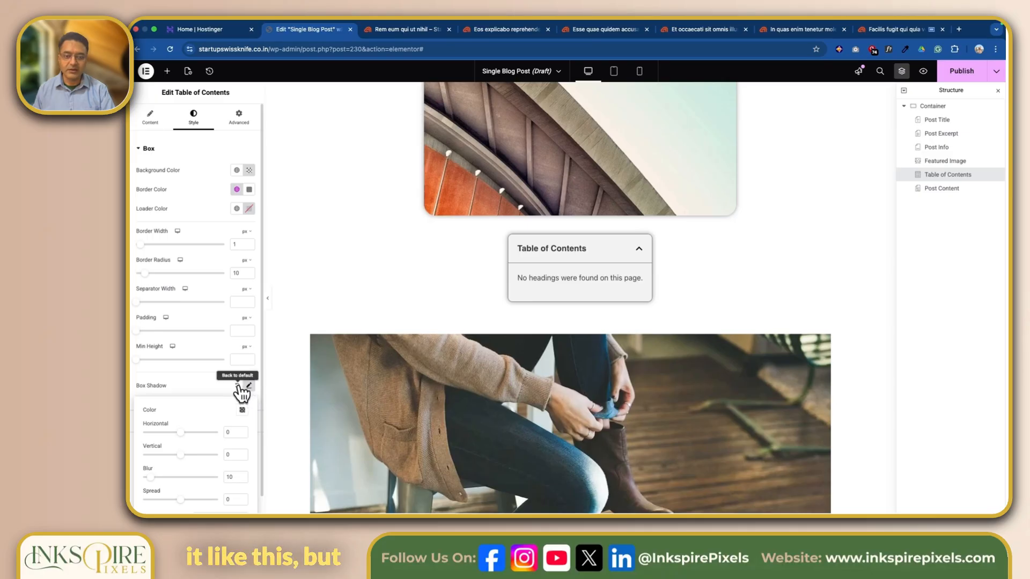
left_click(237, 385)
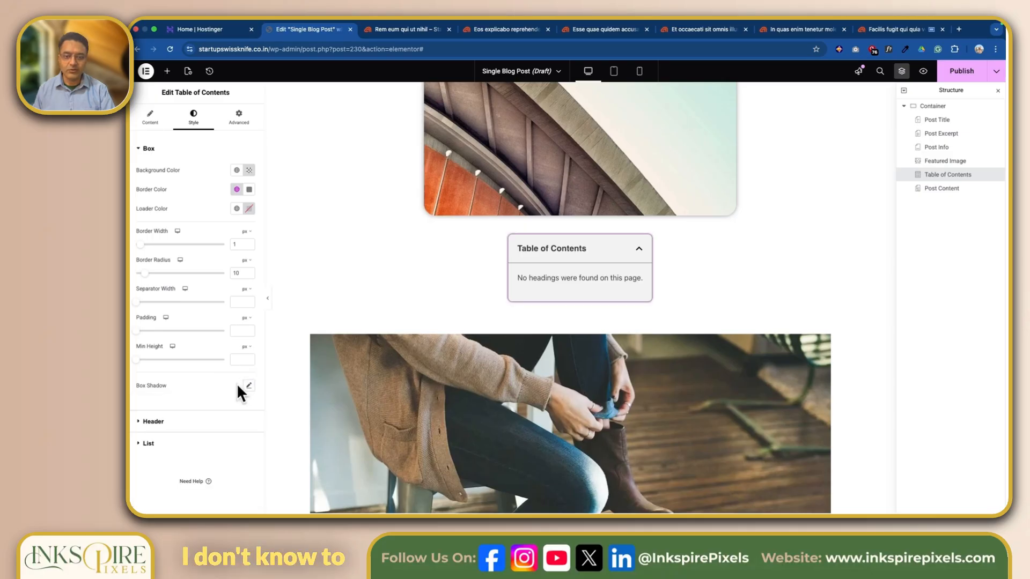
Style the Table of Contents header with a translucent grey background, the Text global color for its text and Accent for its icon
left_click(142, 421)
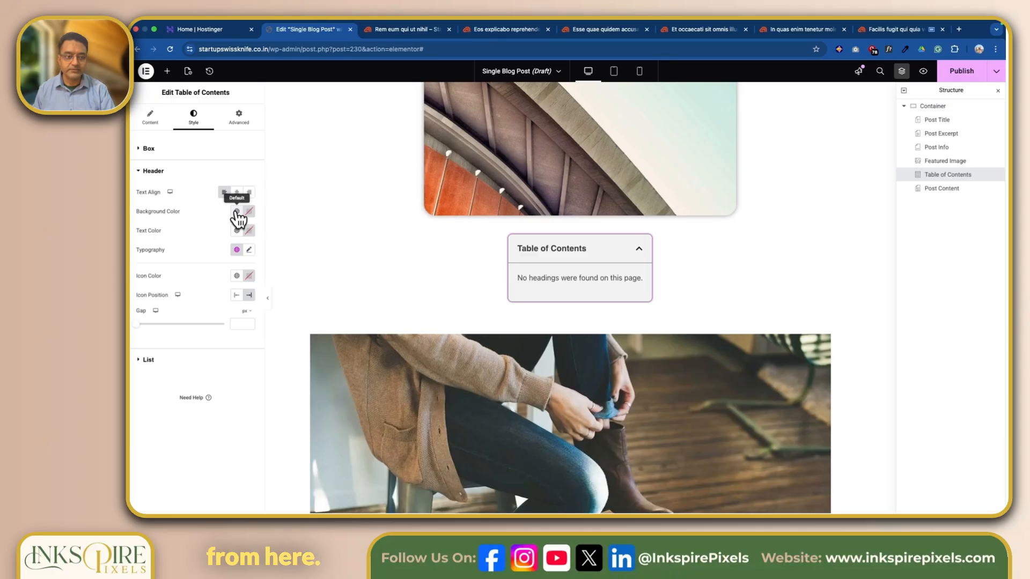
left_click(237, 231)
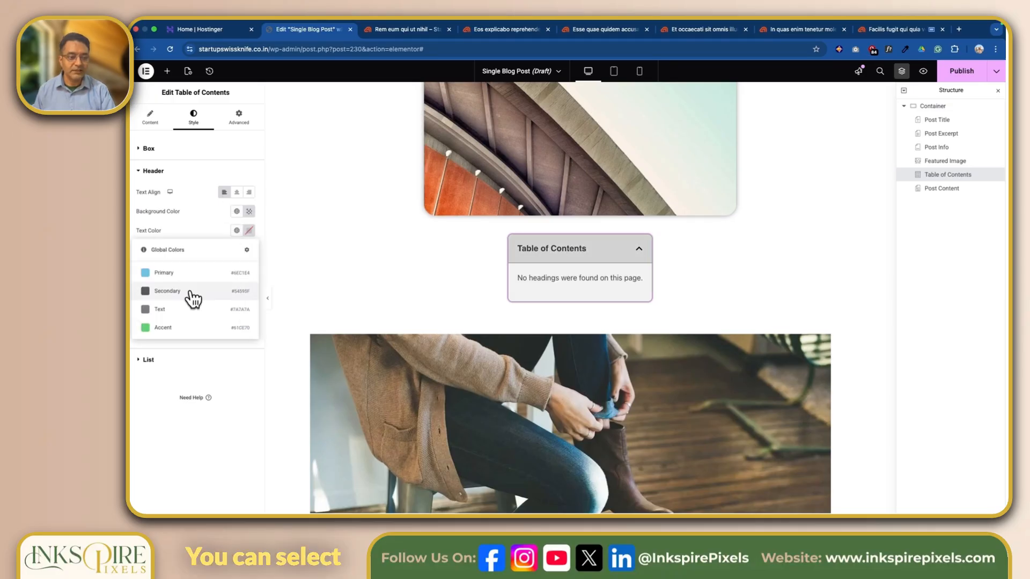
left_click(185, 310)
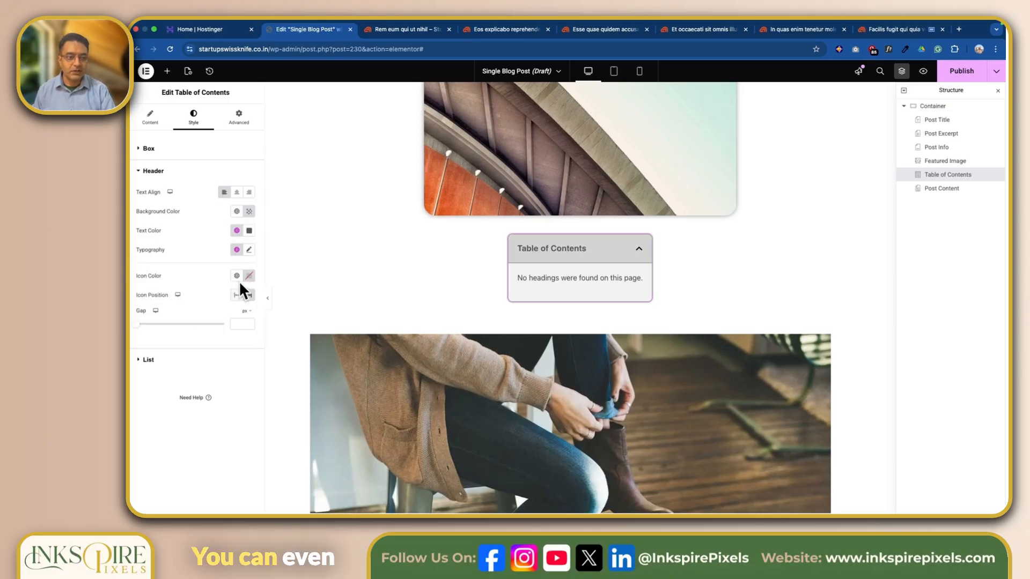
left_click(236, 276)
left_click(192, 375)
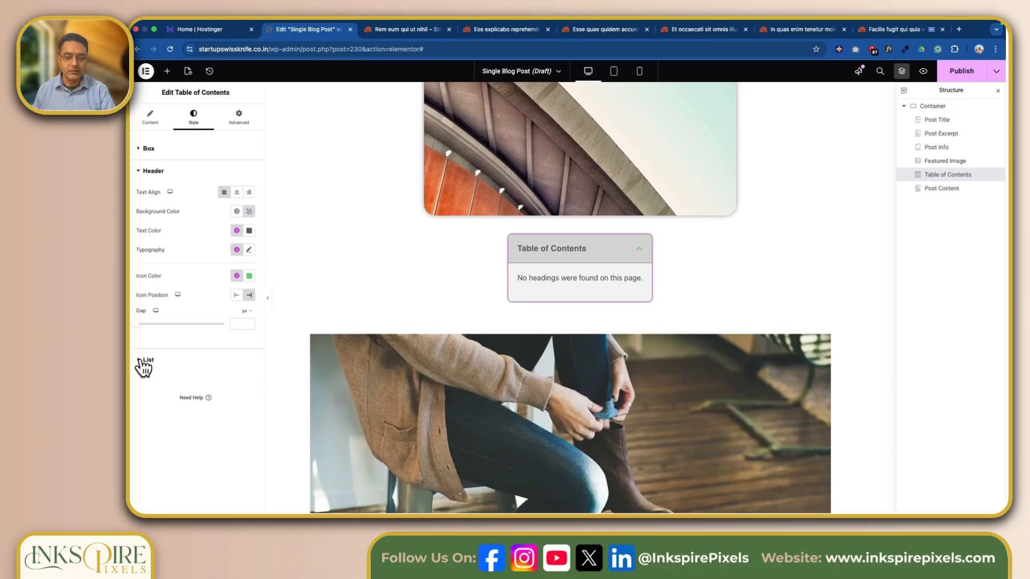
Color the Table of Contents list text with a grey global color and its markers with the green Accent color
left_click(142, 361)
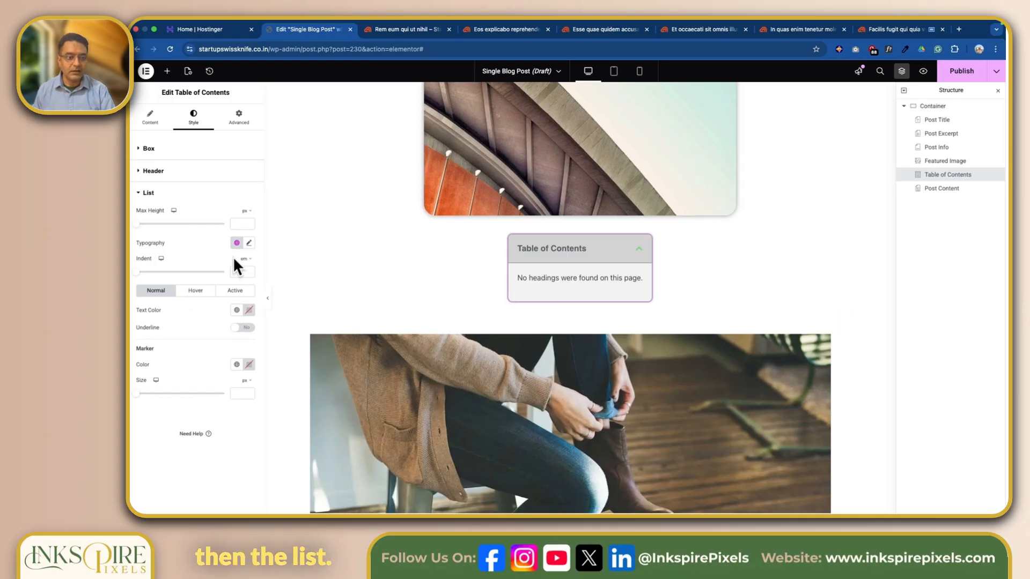
scroll(815, 255, "up", 2)
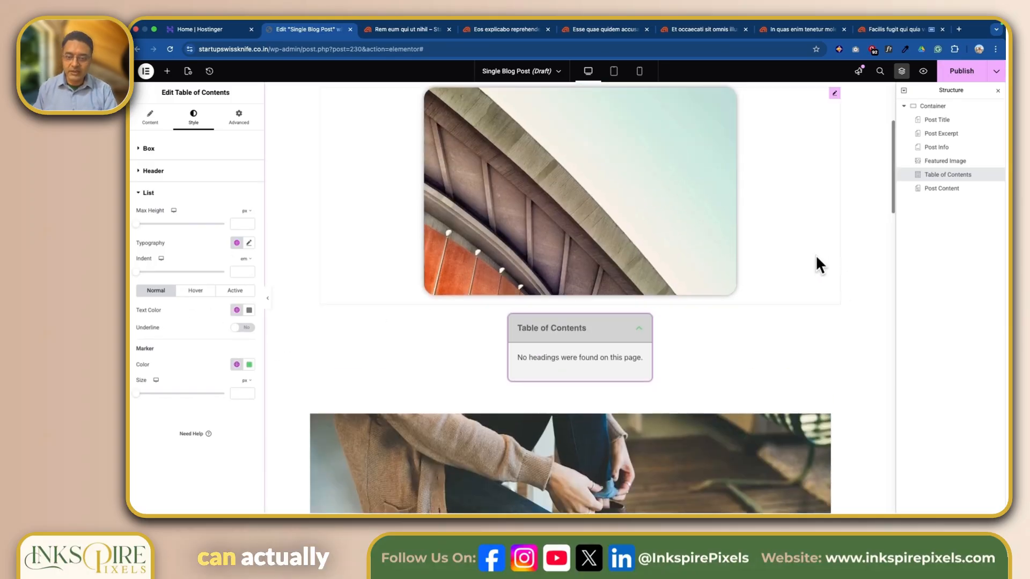
scroll(816, 257, "up", 4)
scroll(811, 256, "down", 2)
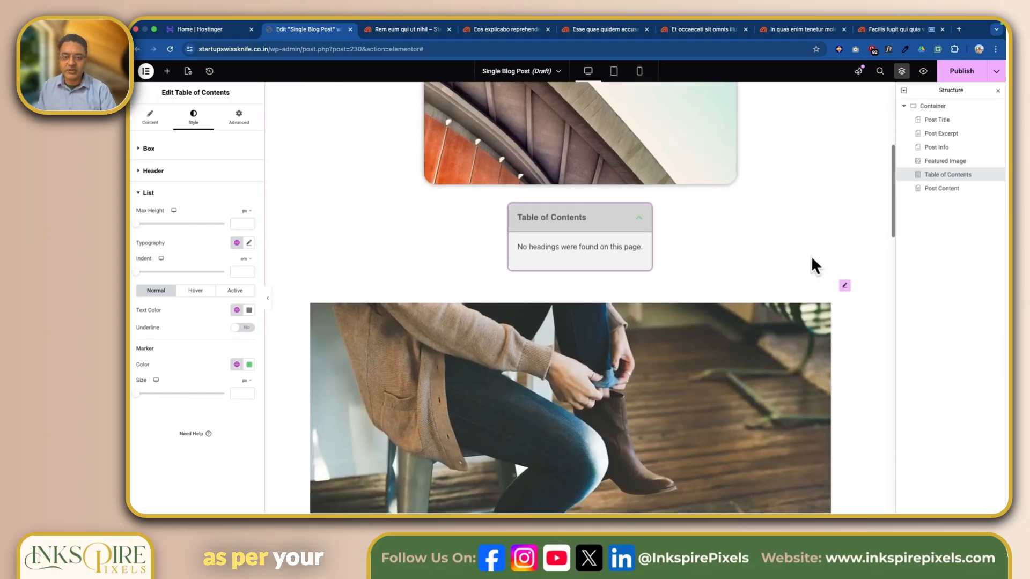
scroll(811, 255, "up", 5)
scroll(811, 255, "down", 2)
scroll(810, 255, "down", 2)
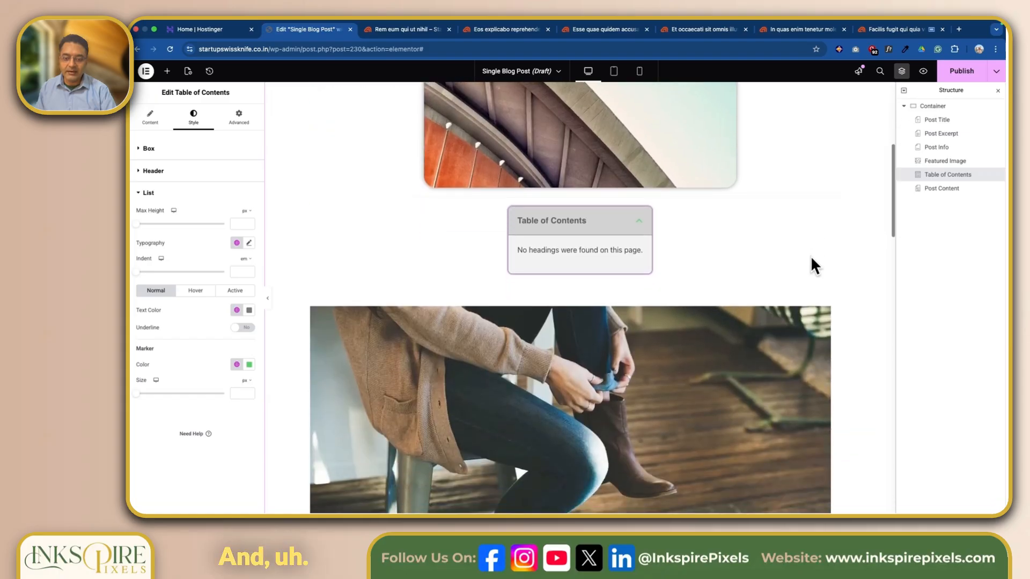
Open the Post Content style settings and review the whole post layout
left_click(942, 188)
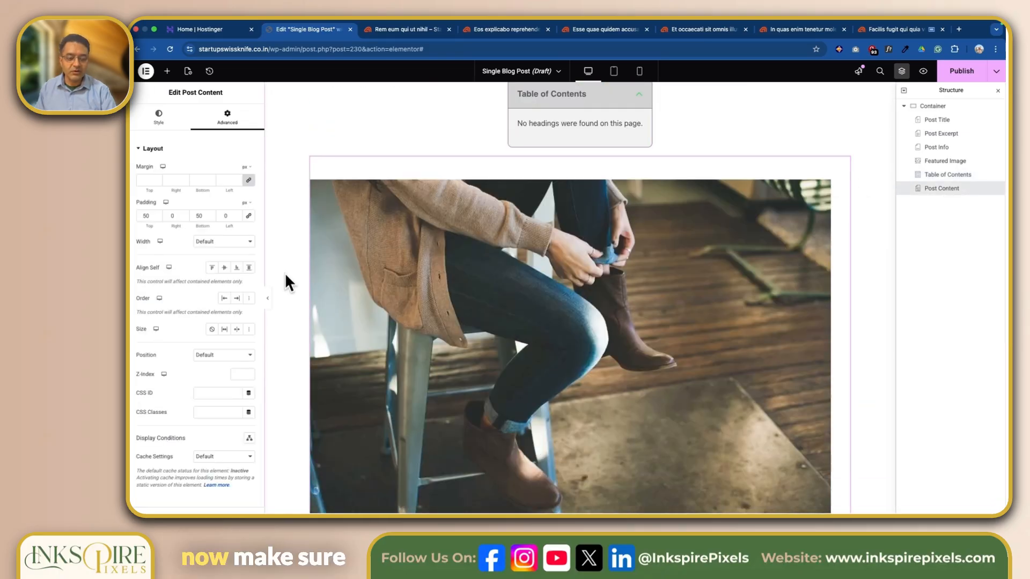
left_click(159, 120)
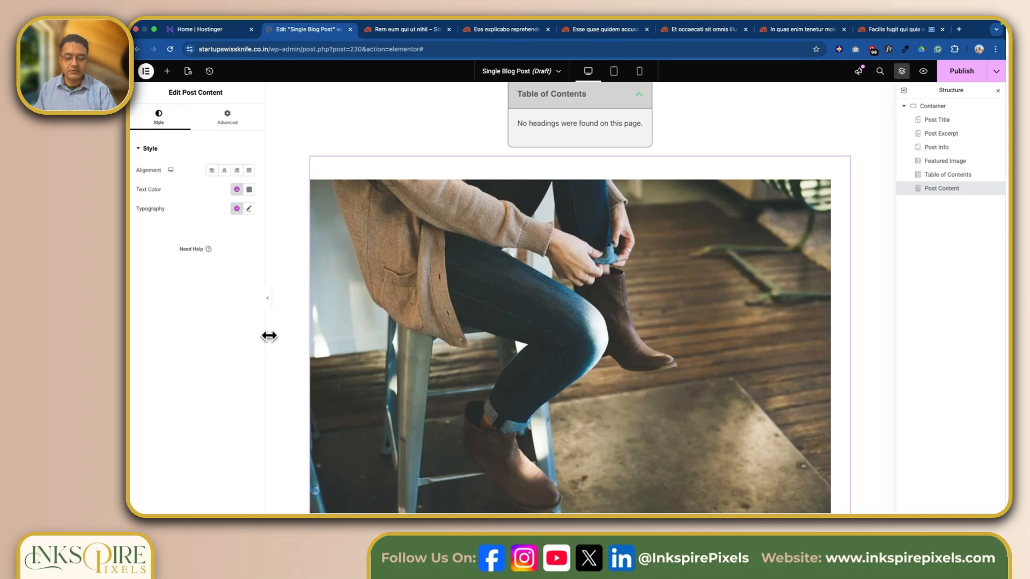
scroll(291, 335, "down", 6)
scroll(291, 335, "up", 13)
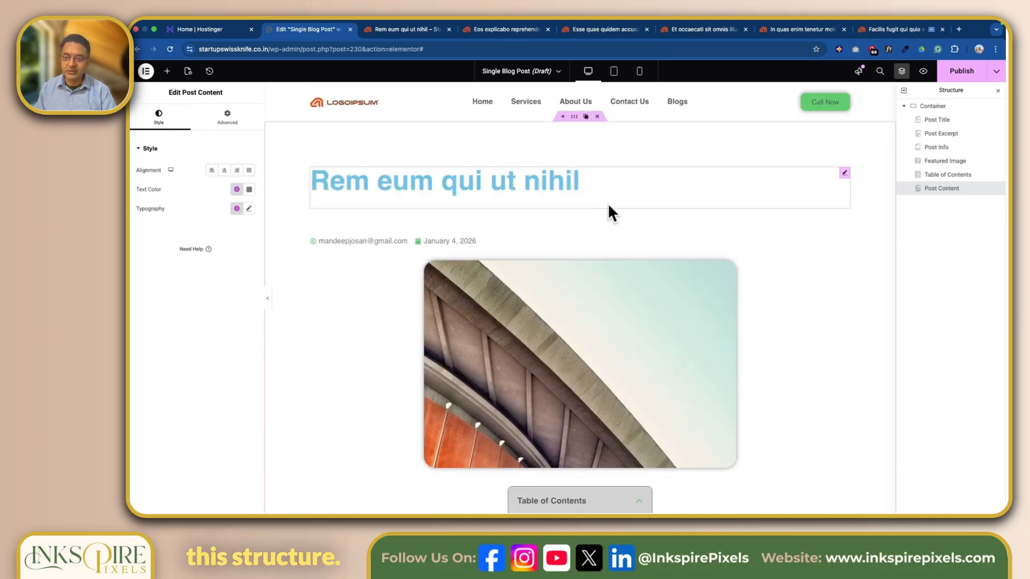
Publish the Single Blog Post template with the display condition Include Posts, All
left_click(961, 71)
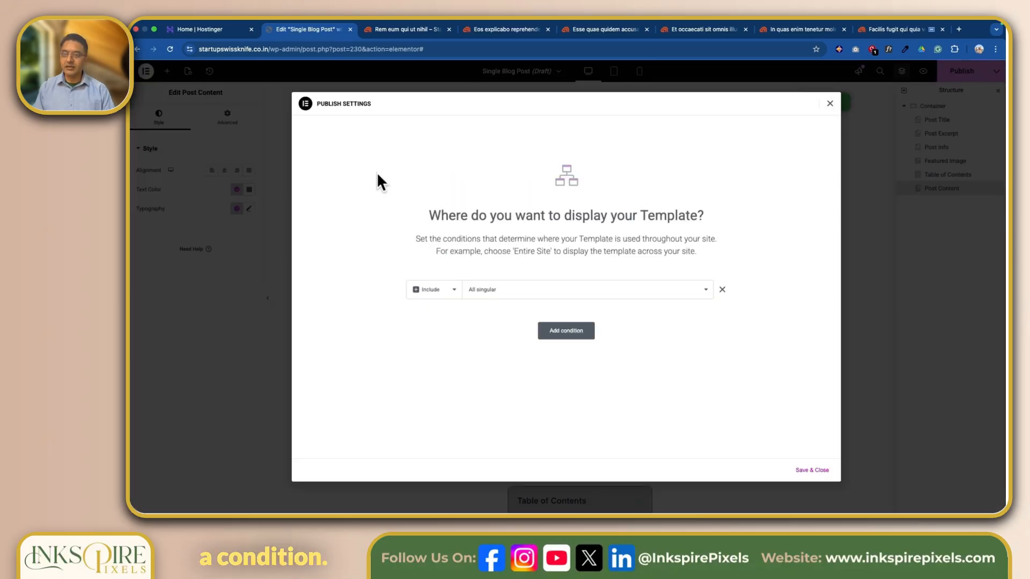
left_click(705, 290)
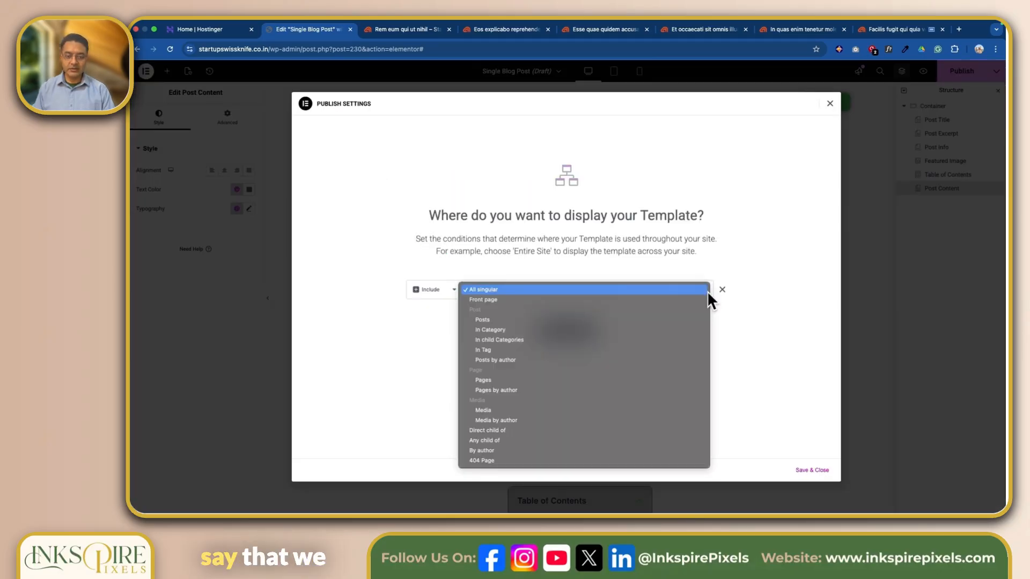
left_click(488, 319)
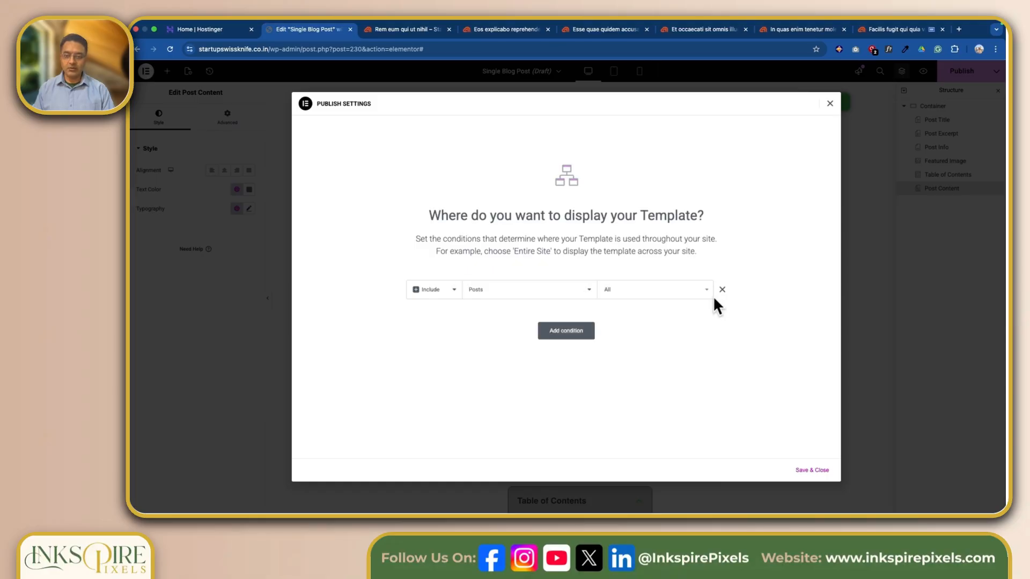
left_click(811, 471)
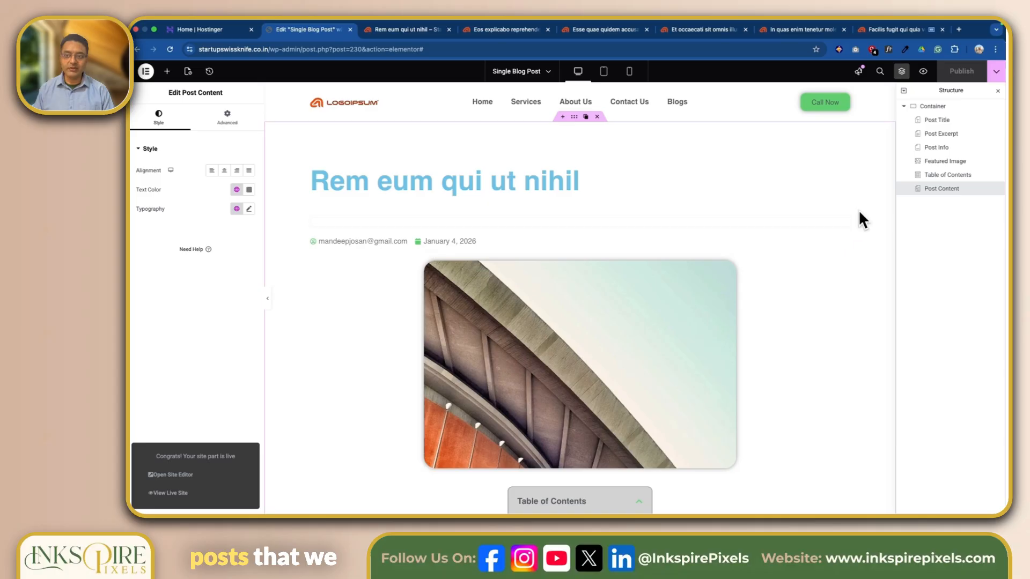
Look through the six open blog posts, from "Rem eum qui ut nihil" to "Facilis fugit qui quia voluptas", in their old layout
left_click(397, 28)
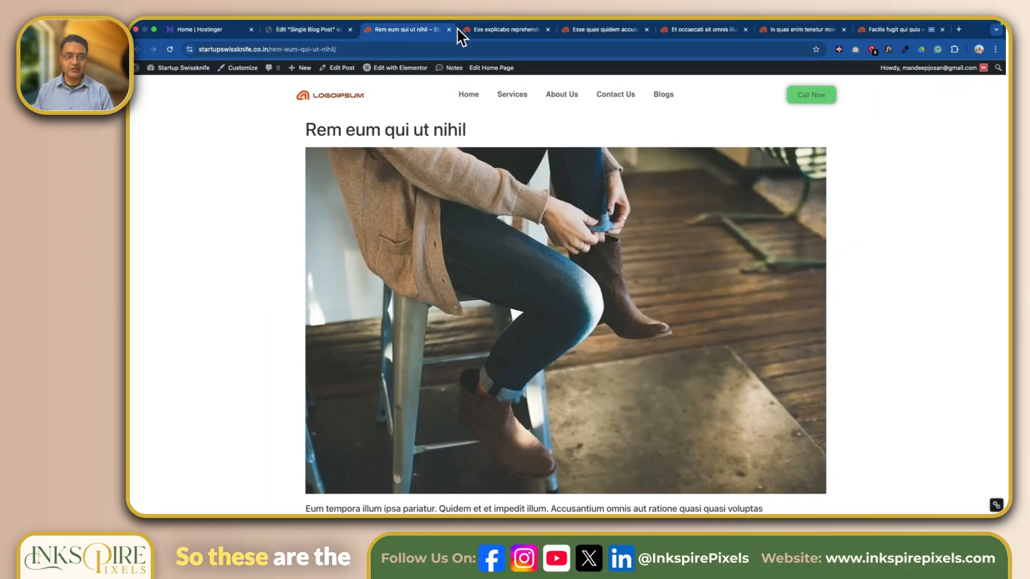
left_click(507, 30)
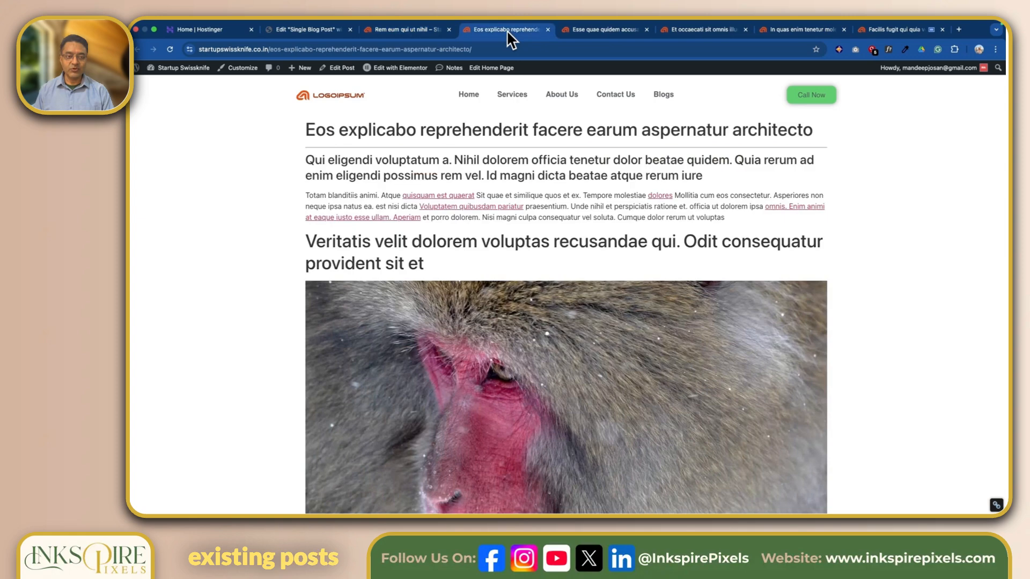
left_click(584, 26)
left_click(717, 30)
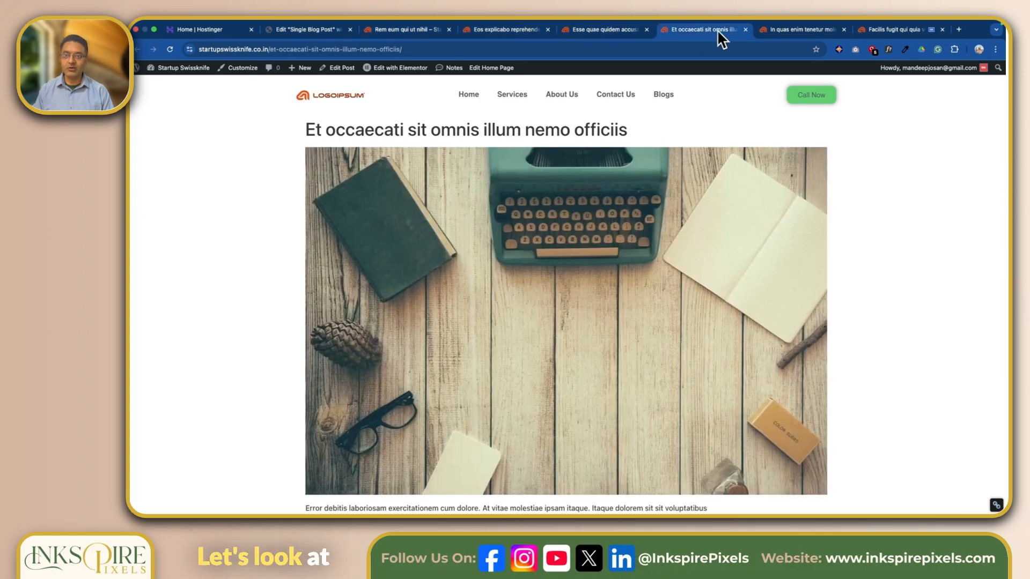
left_click(780, 28)
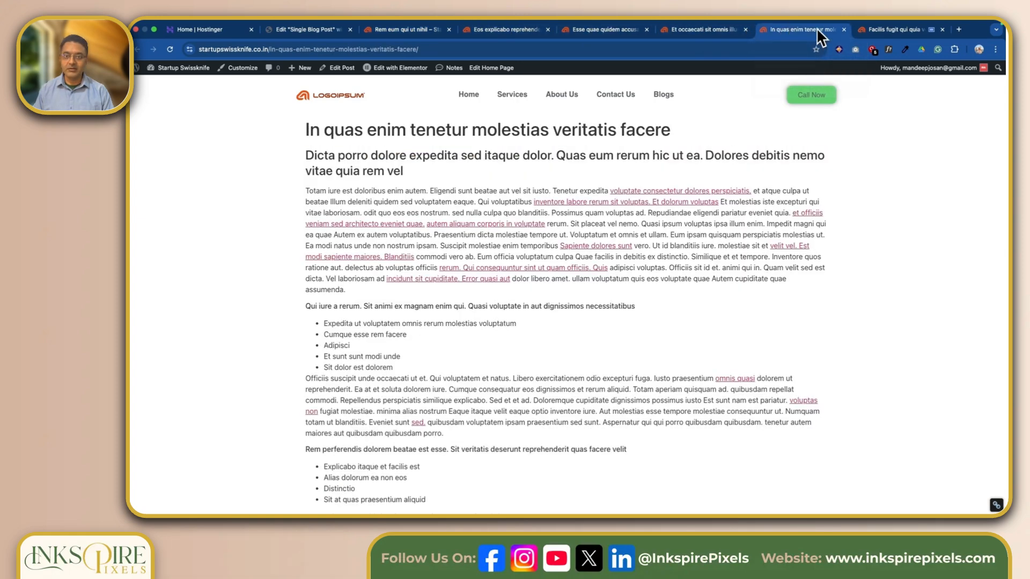
left_click(880, 29)
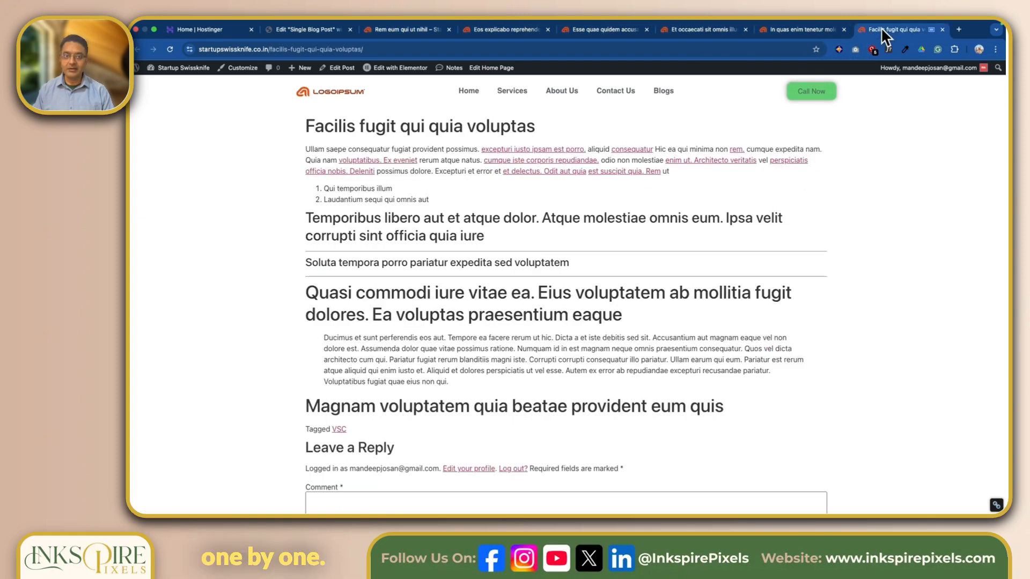
Reload the "Facilis fugit qui quia voluptas" post and check its title, excerpt, featured image and Table of Contents
left_click(169, 48)
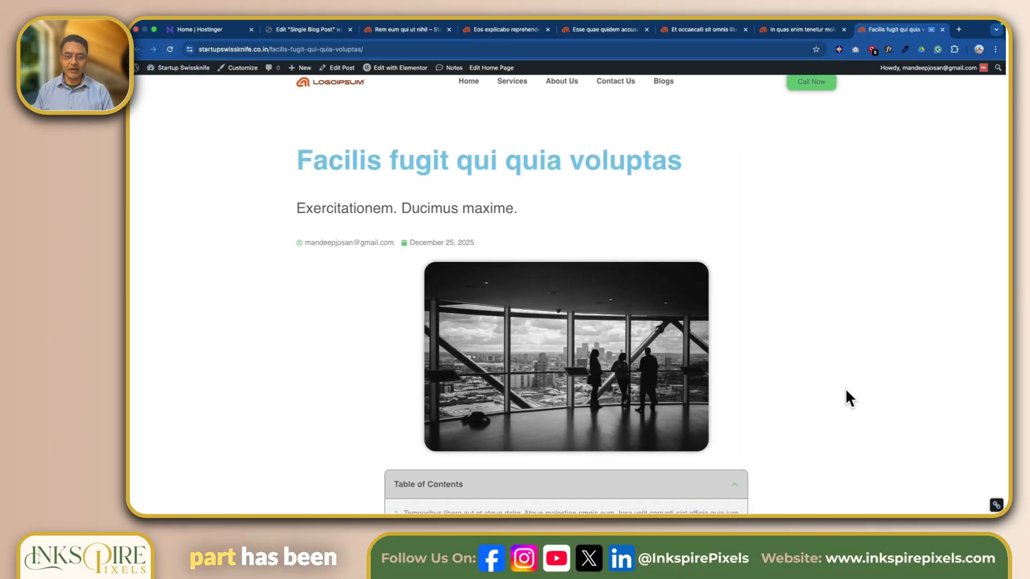
scroll(308, 321, "down", 5)
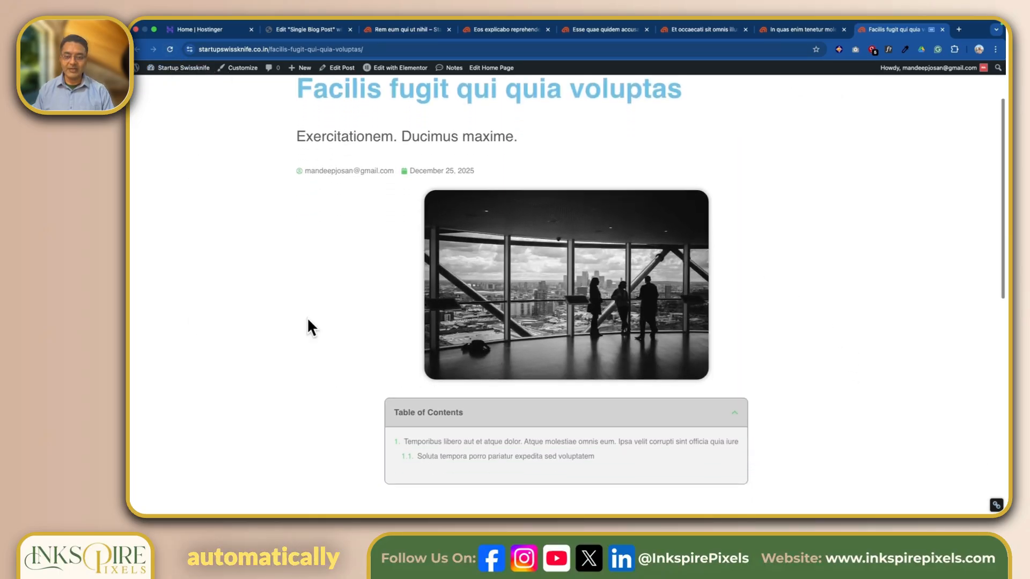
scroll(308, 321, "up", 2)
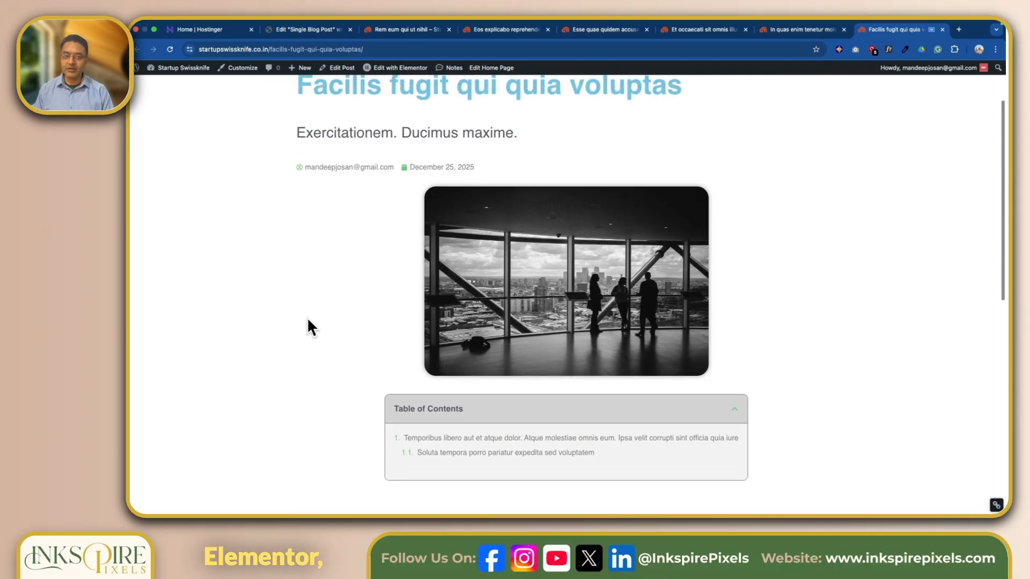
scroll(310, 326, "up", 3)
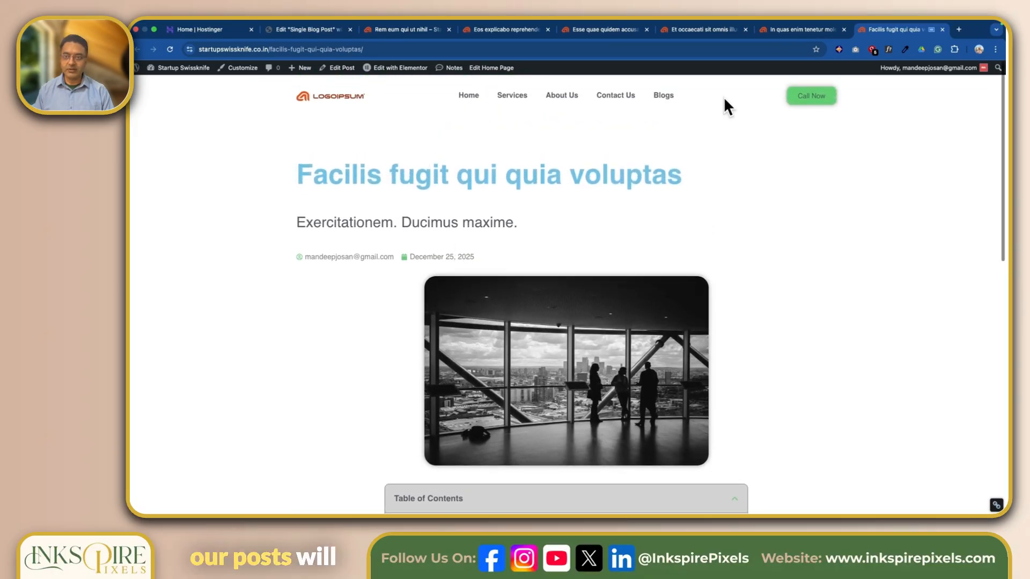
Reload the "In quas enim tenetur molestias veritatis facere" post and check its headings, Table of Contents and post info
left_click(802, 36)
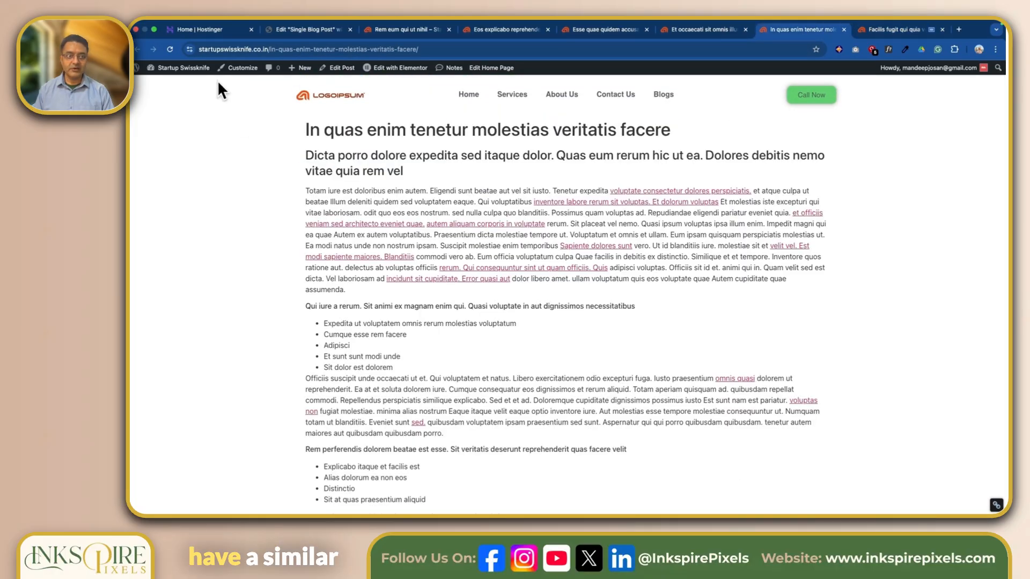
left_click(171, 49)
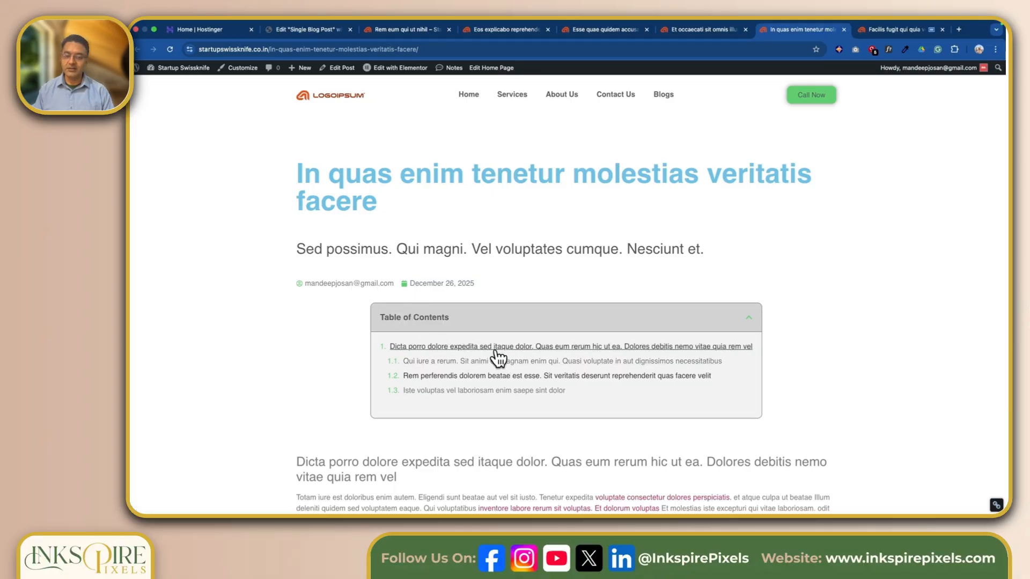
scroll(299, 376, "down", 3)
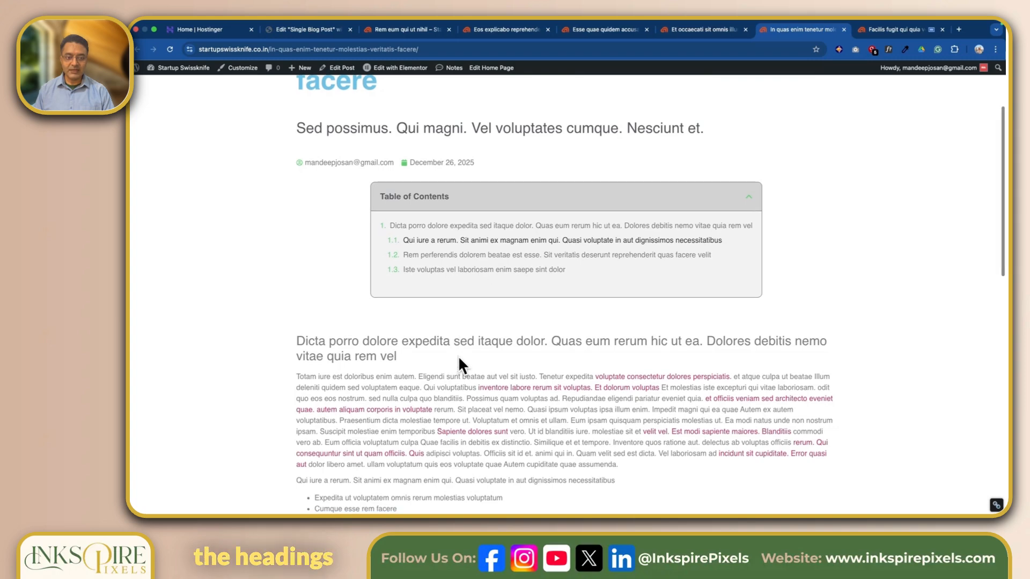
scroll(459, 357, "down", 4)
scroll(461, 363, "down", 5)
scroll(460, 364, "up", 10)
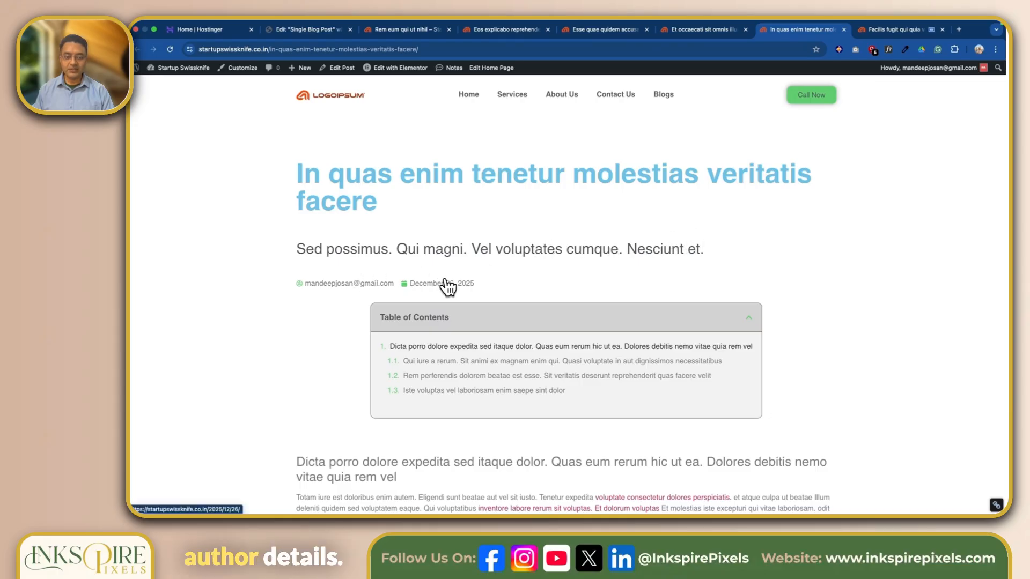
Reload the "Et occaecati sit omnis illum nemo officiis" post and review its layout down to the footer
left_click(715, 32)
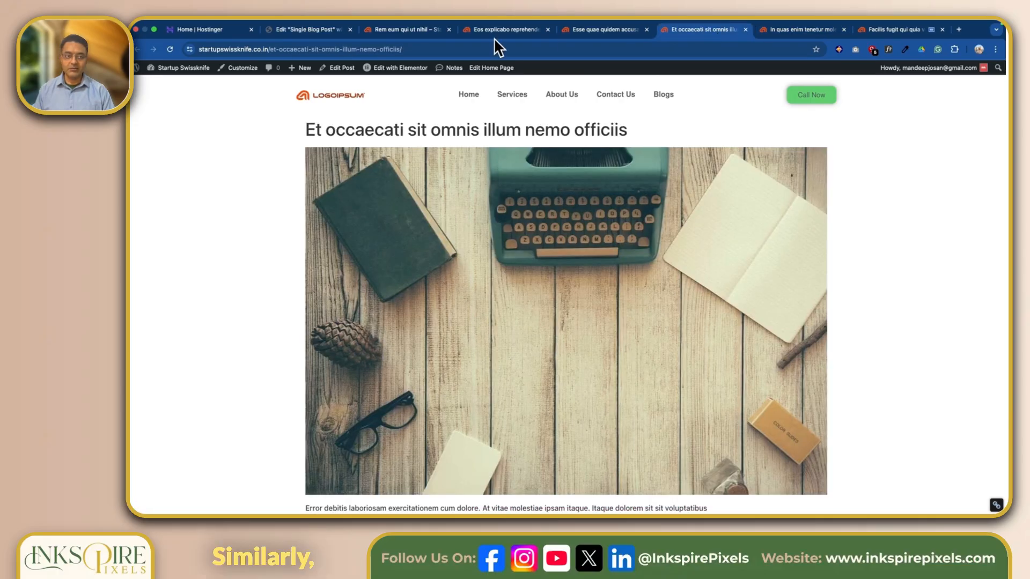
left_click(168, 49)
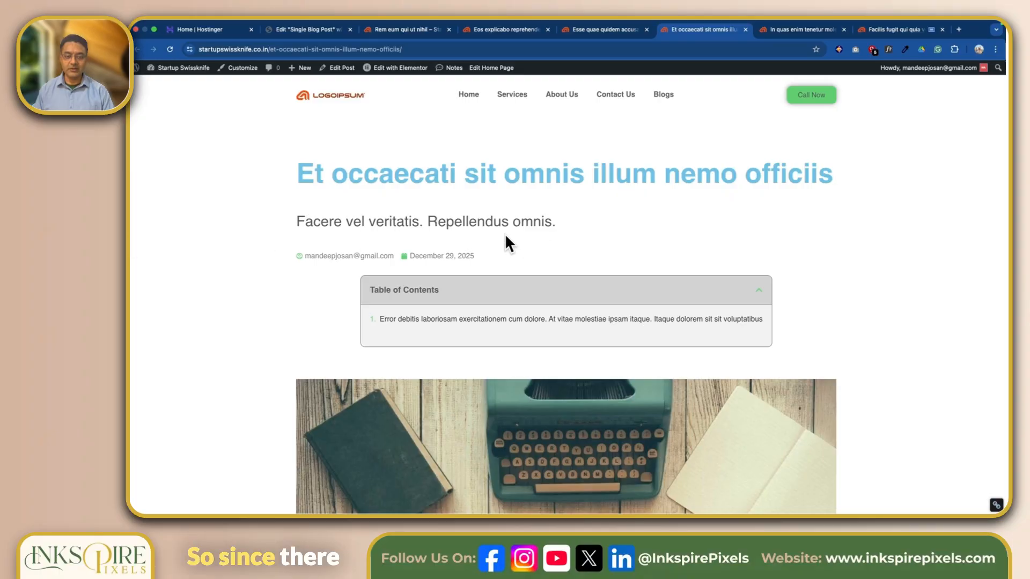
scroll(536, 228, "down", 1)
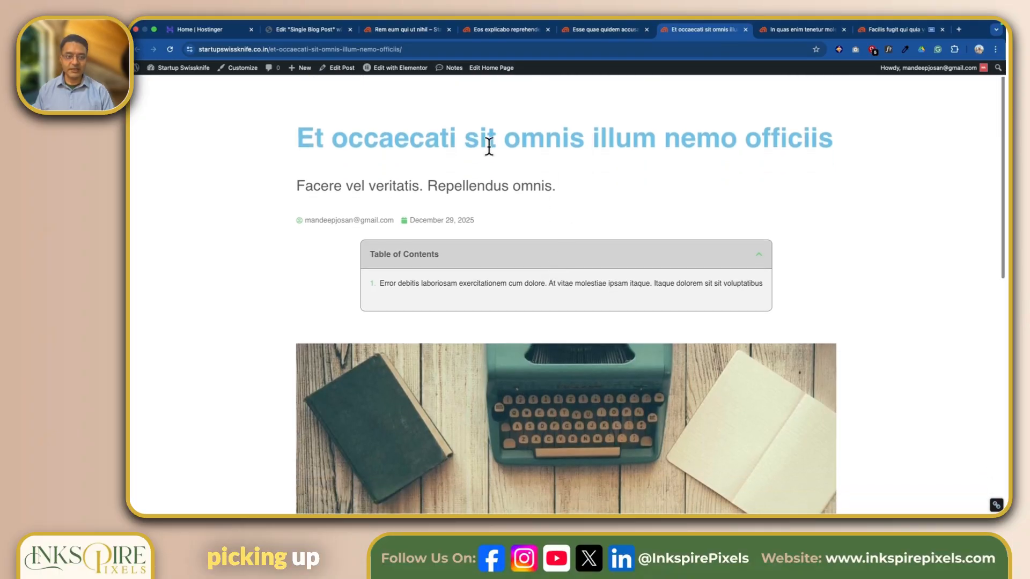
scroll(717, 282, "down", 2)
scroll(717, 282, "down", 8)
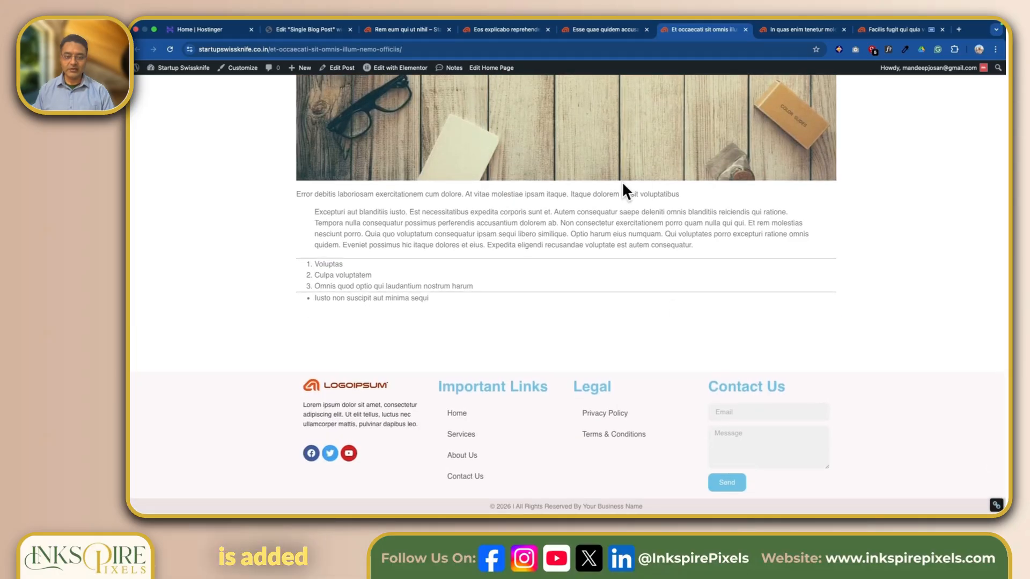
scroll(622, 182, "up", 15)
Reload the "Esse quae quidem accusantium pariatur earum" post and check its featured image, Table of Contents and content
left_click(603, 29)
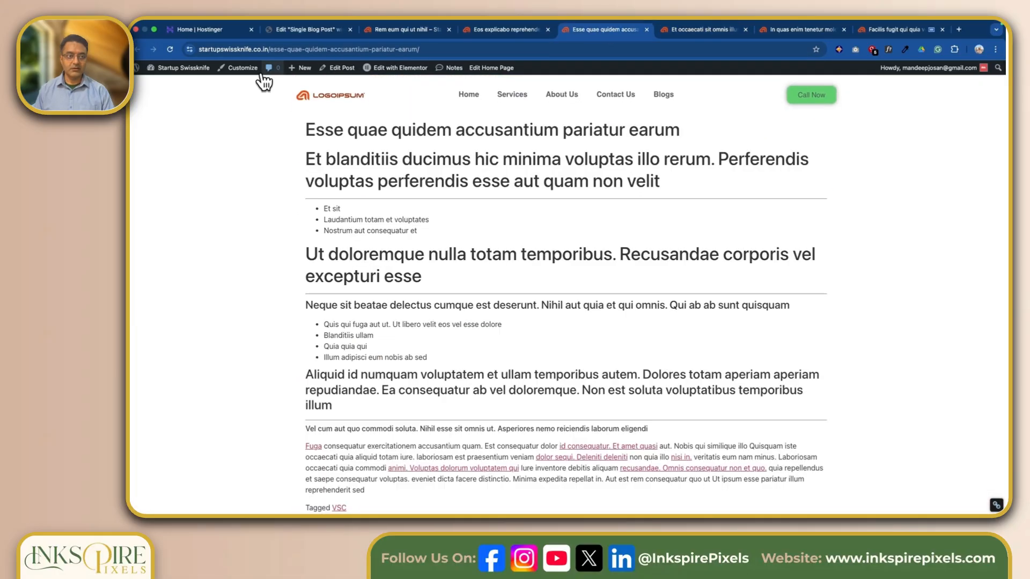
left_click(170, 50)
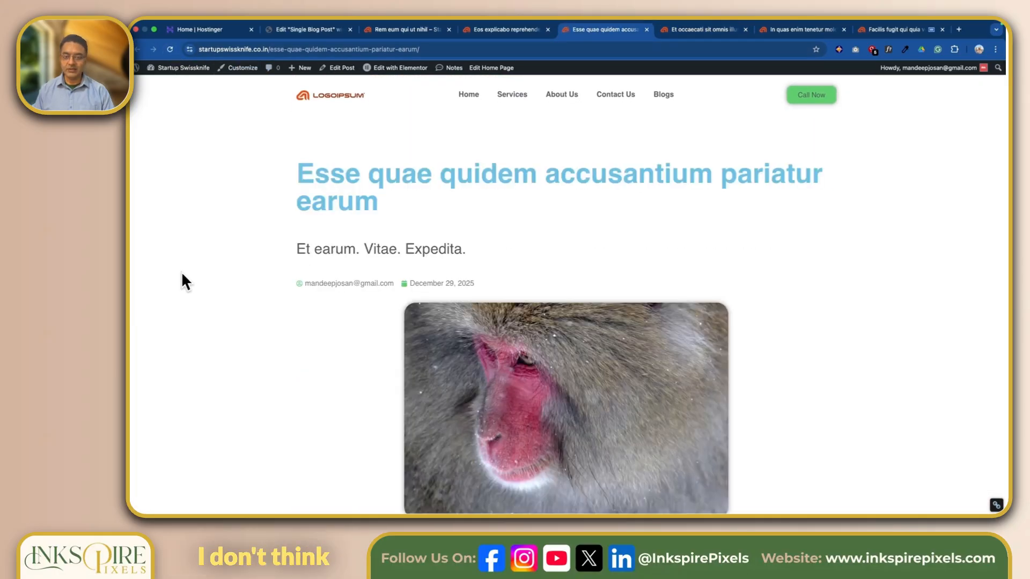
scroll(182, 282, "down", 2)
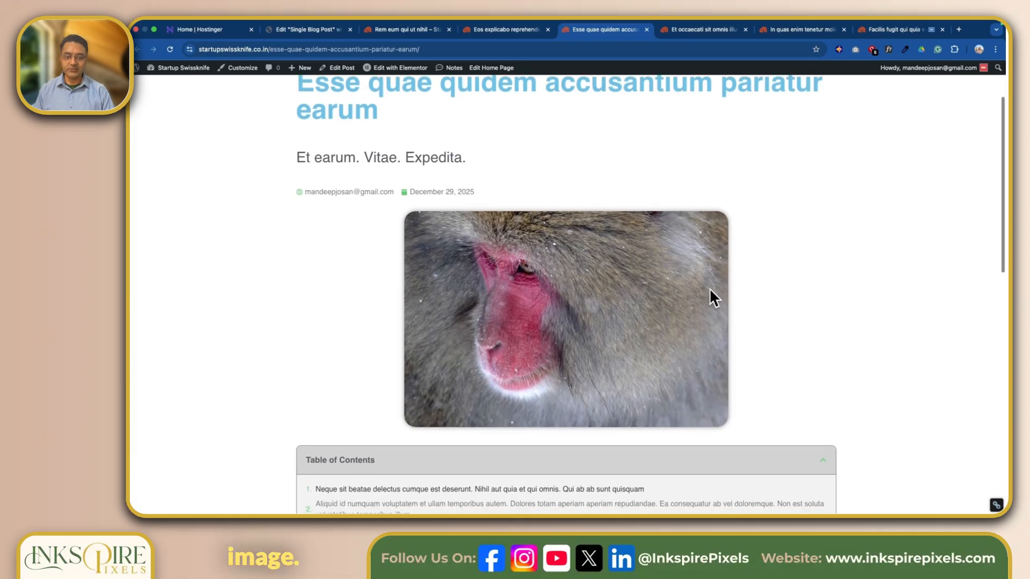
scroll(211, 276, "down", 4)
scroll(211, 273, "down", 3)
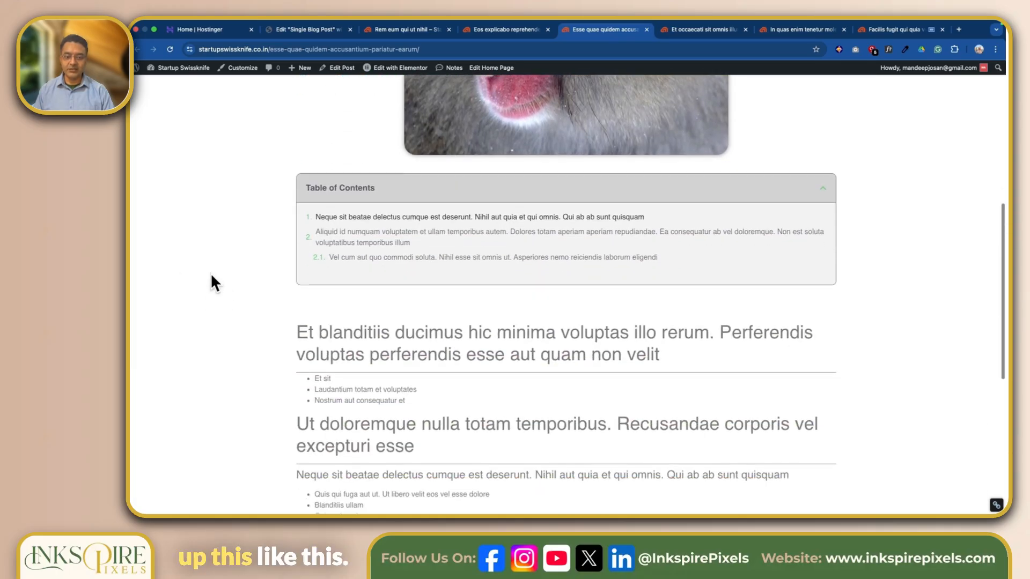
scroll(212, 272, "up", 8)
Reload the "Eos explicabo reprehenderit" post, and view the "Rem eum qui ut nihil" post with the new template applied
left_click(504, 29)
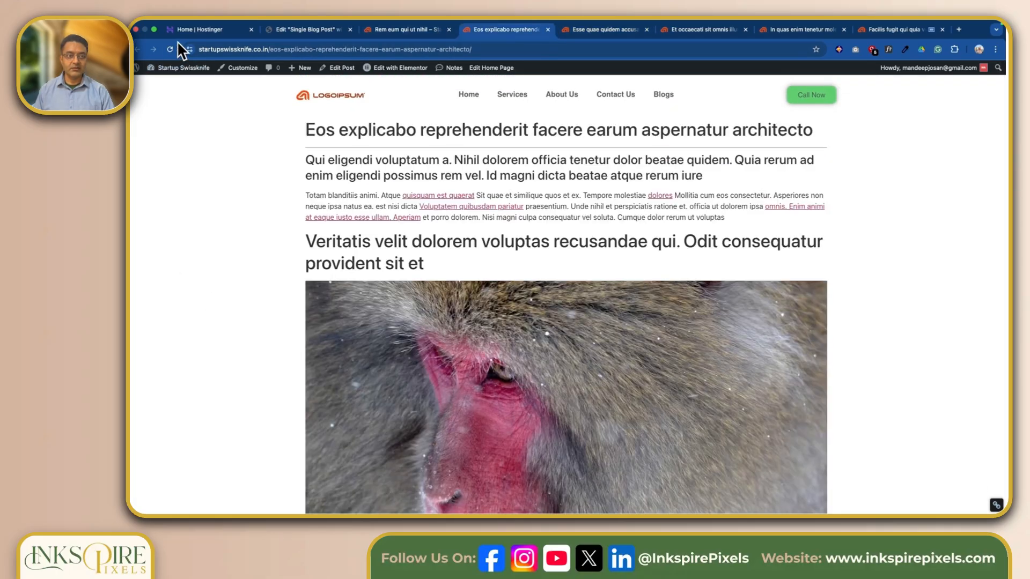
left_click(170, 49)
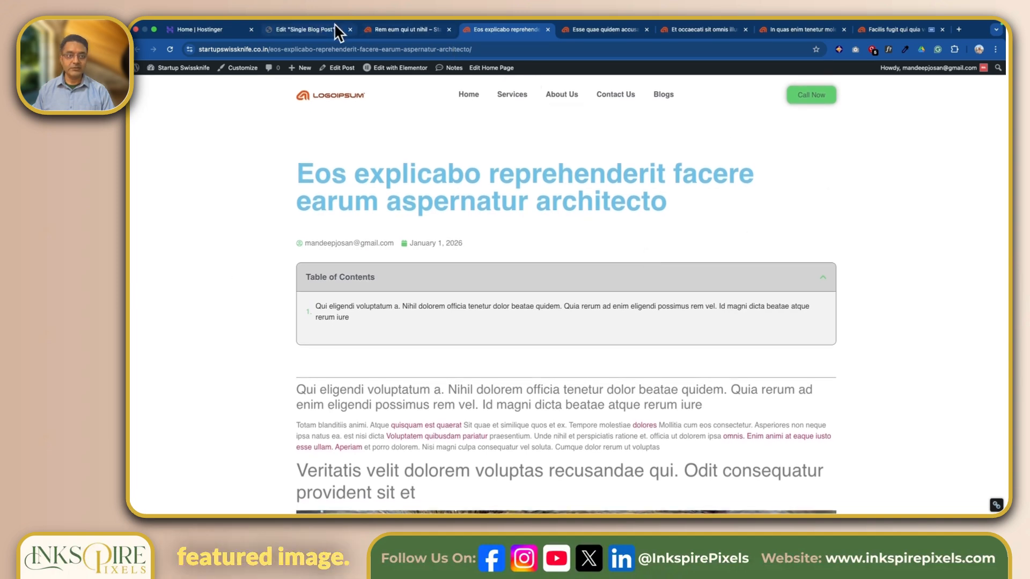
left_click(401, 29)
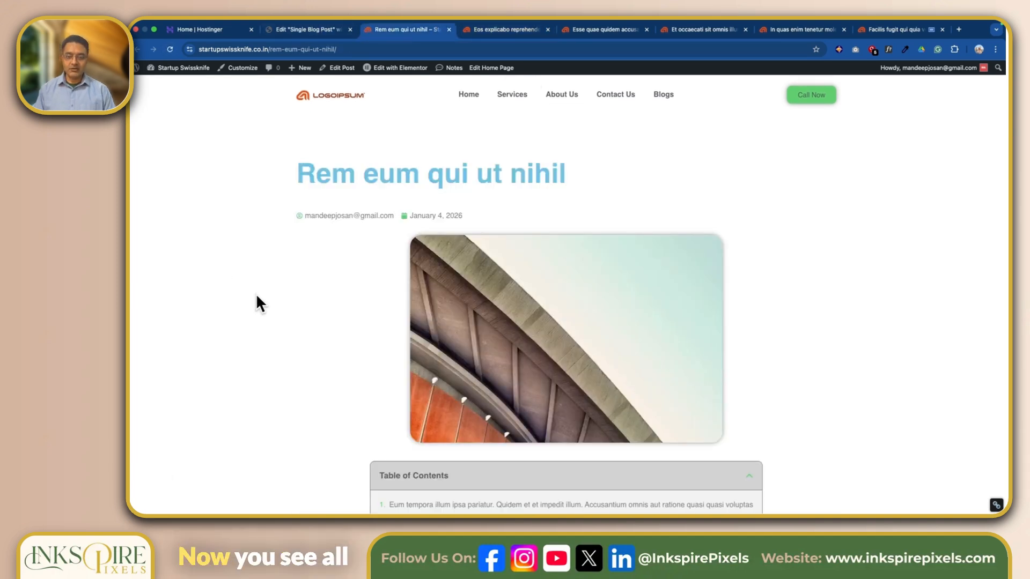
Compare the remaining open blog posts, from "Eos explicabo reprehenderit" to "Facilis fugit qui quia voluptas", for a consistent layout
left_click(503, 26)
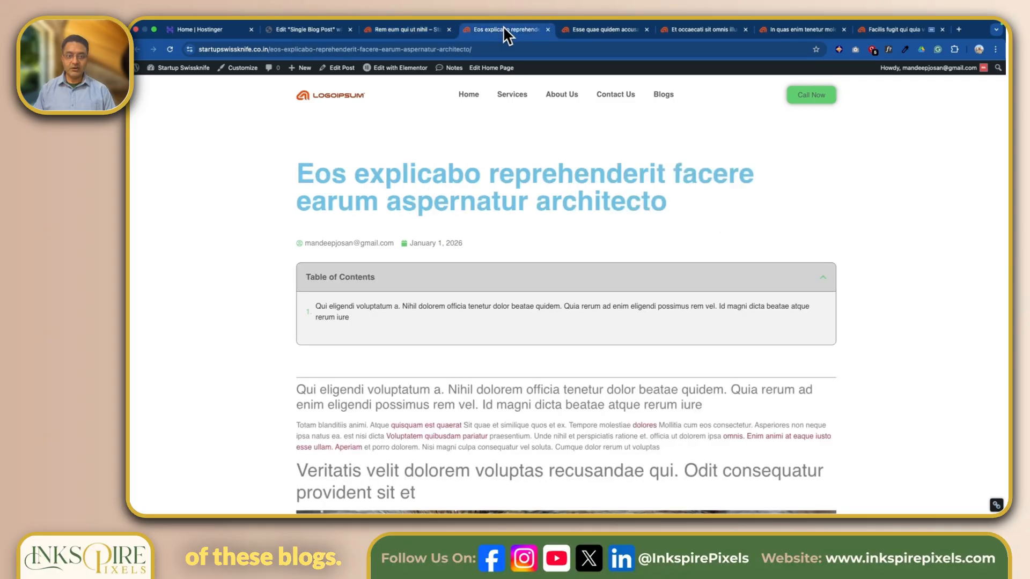
left_click(597, 29)
left_click(700, 28)
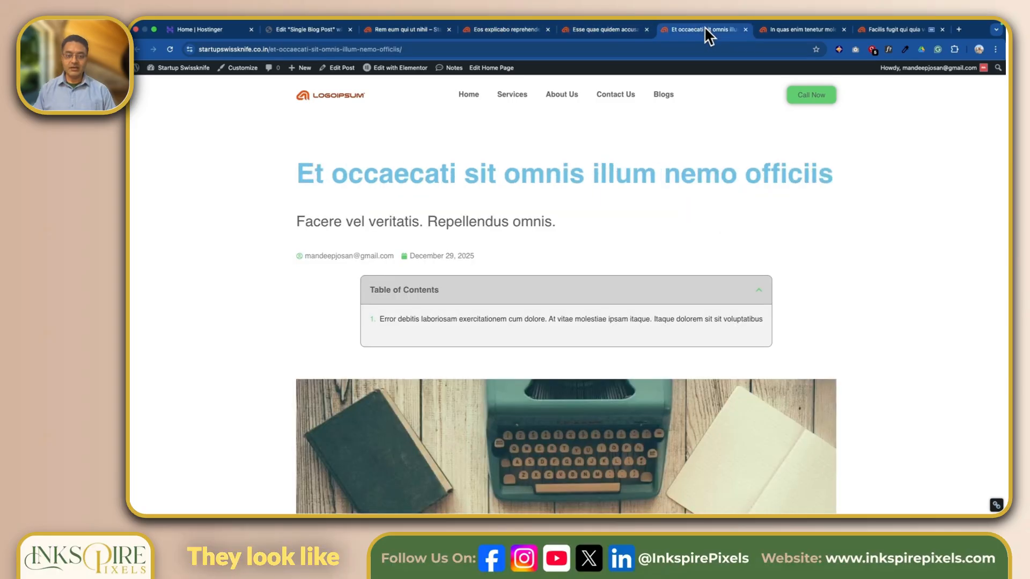
left_click(797, 26)
left_click(887, 28)
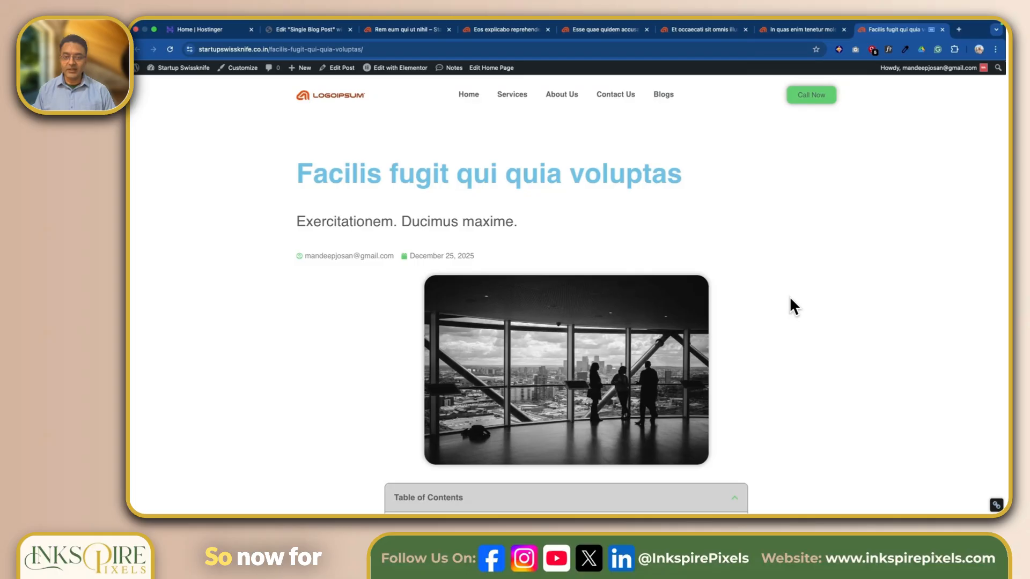
Examine the Table of Contents and body content of the "Facilis fugit" and "In quas enim" posts
scroll(790, 300, "down", 3)
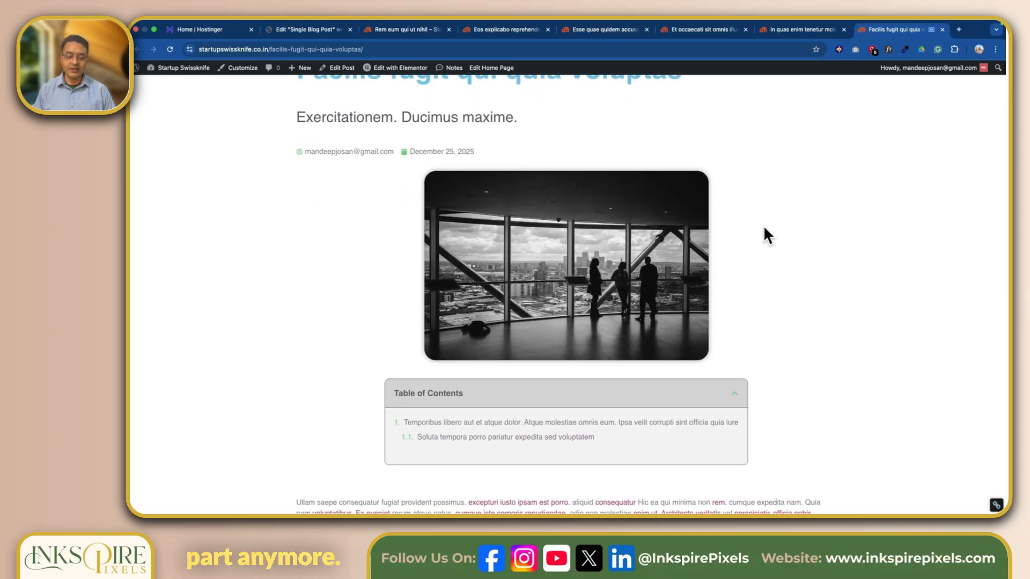
scroll(766, 232, "down", 2)
scroll(764, 225, "down", 5)
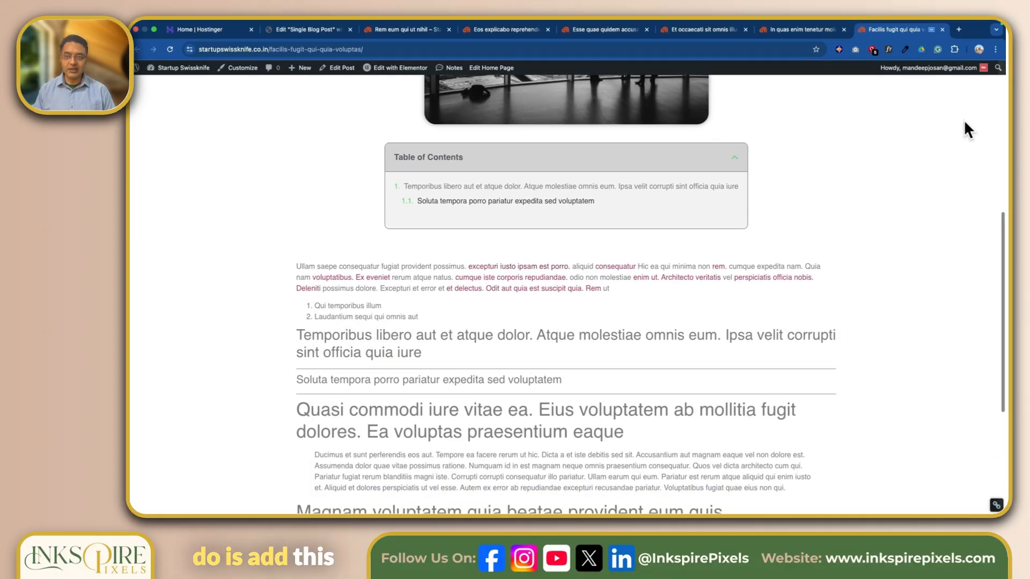
left_click(795, 31)
scroll(613, 336, "down", 4)
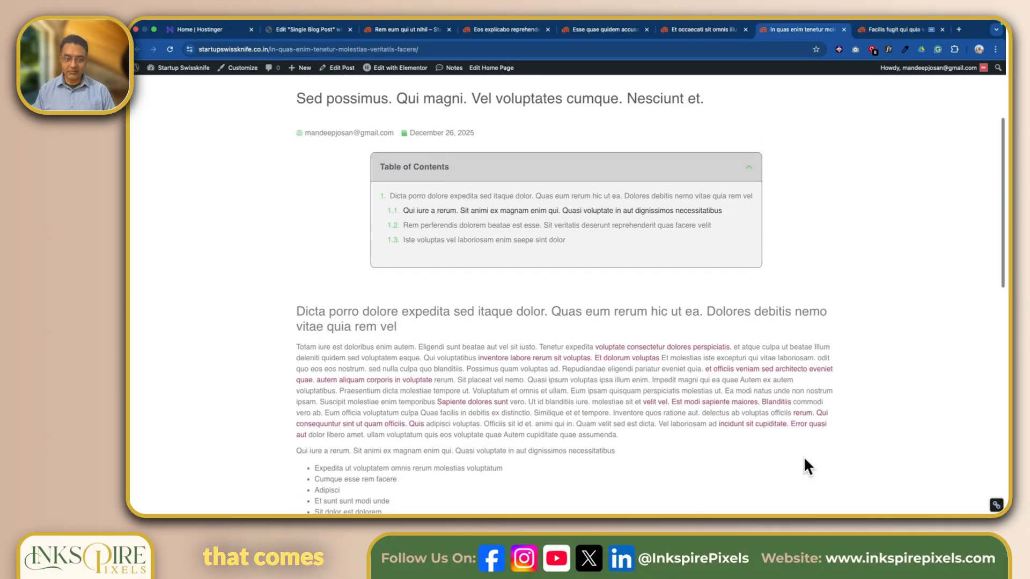
scroll(870, 351, "down", 1)
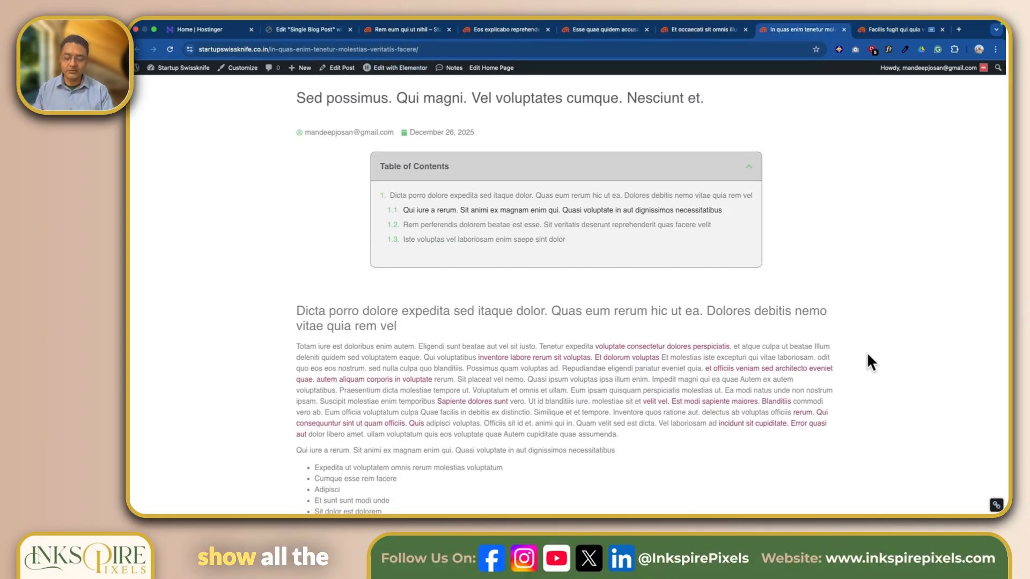
Check the header area of the "In quas enim" post and return to the "Single Blog Post" template editor
scroll(867, 352, "up", 3)
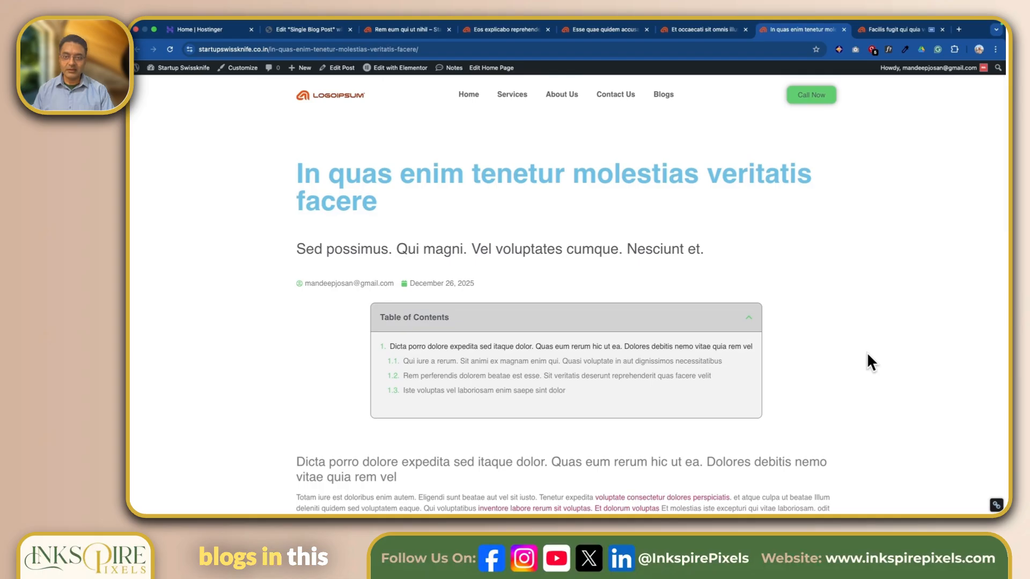
left_click(310, 29)
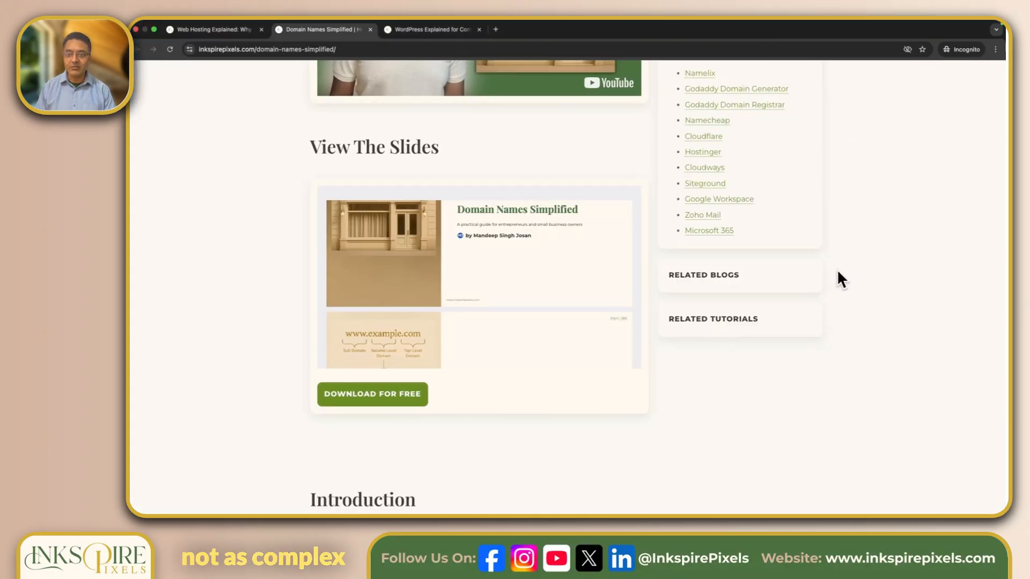
Examine the live "Domain Names Simplified" post on inkspirepixels.com: title, featured image, video, slides, sharing options and Tools Discussed list
scroll(838, 272, "up", 10)
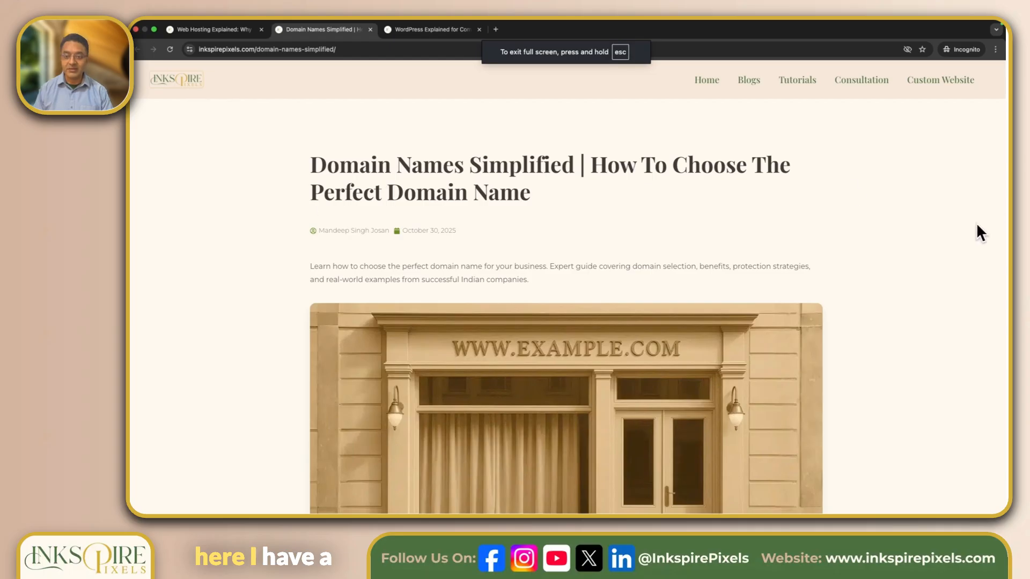
scroll(903, 252, "down", 2)
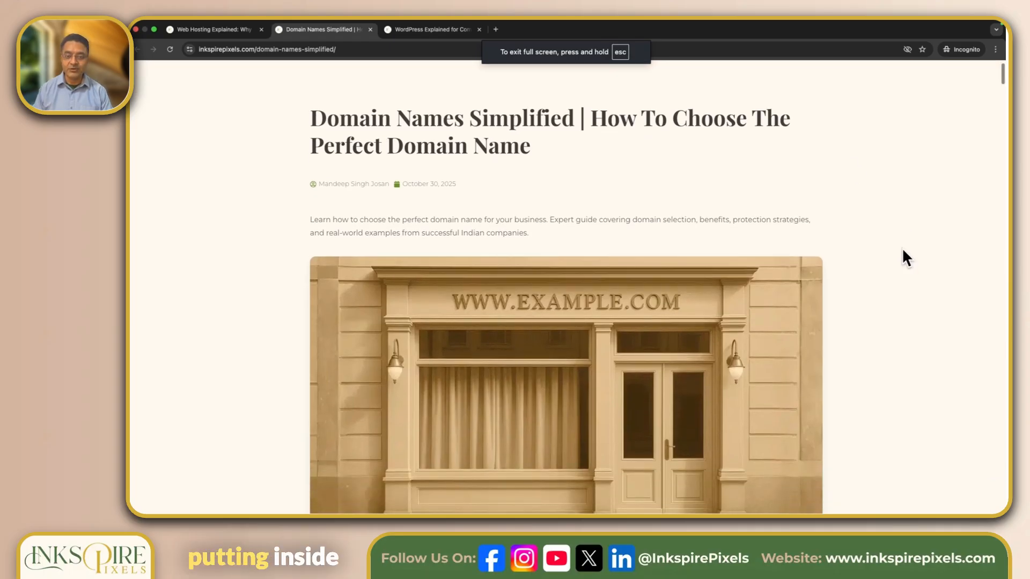
scroll(902, 250, "down", 5)
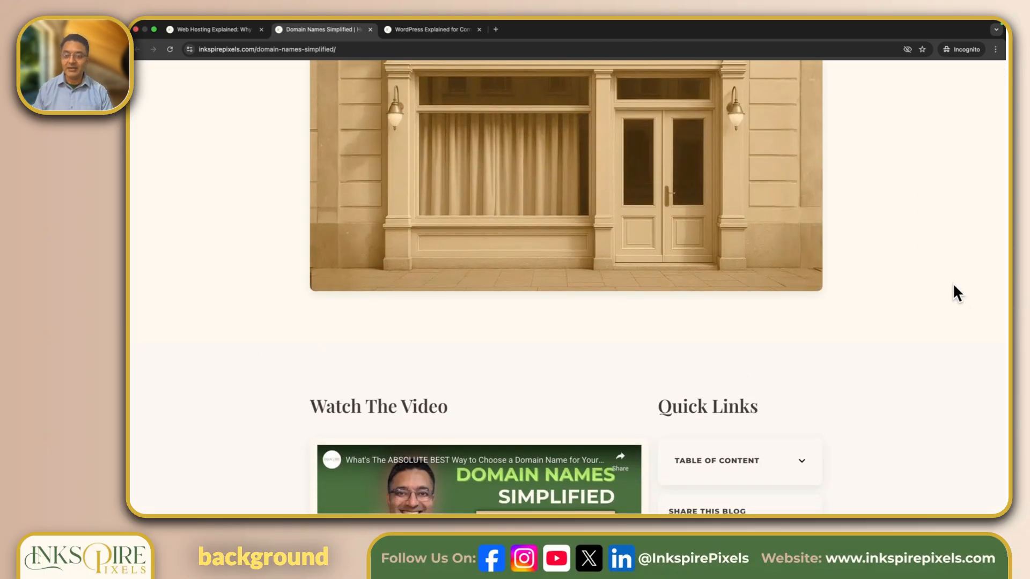
scroll(953, 292, "down", 4)
scroll(951, 283, "down", 2)
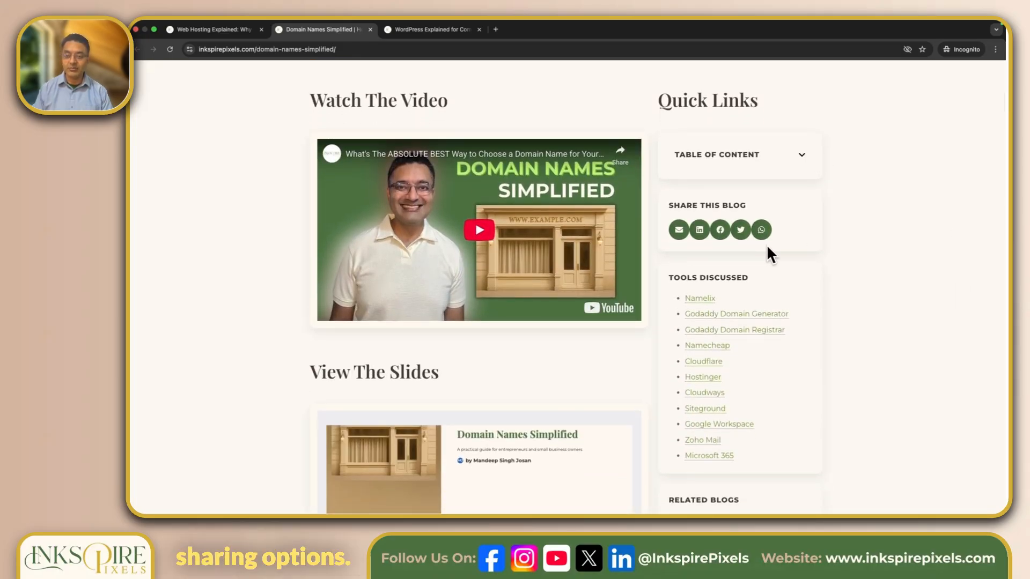
scroll(767, 245, "down", 1)
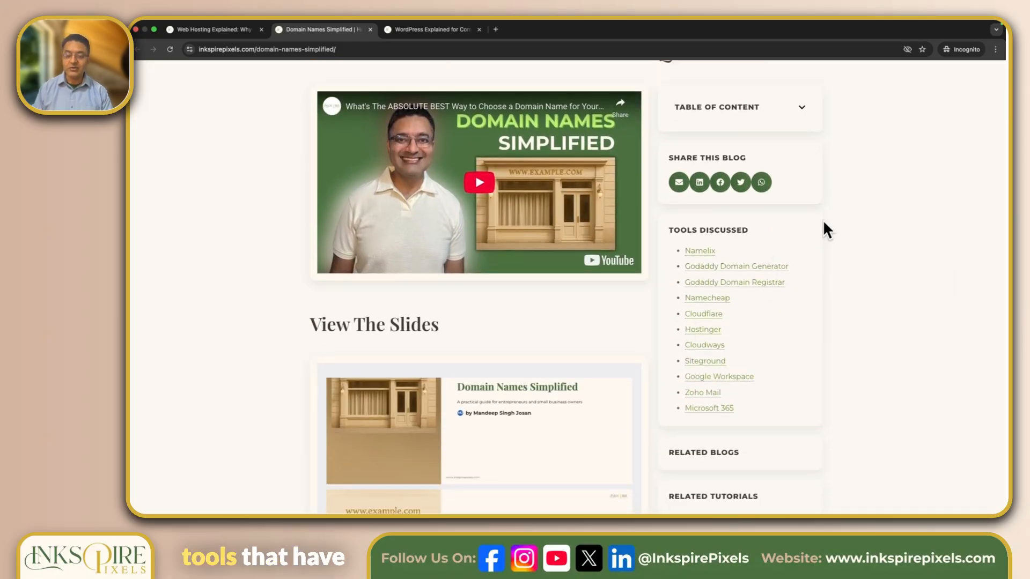
scroll(807, 258, "down", 3)
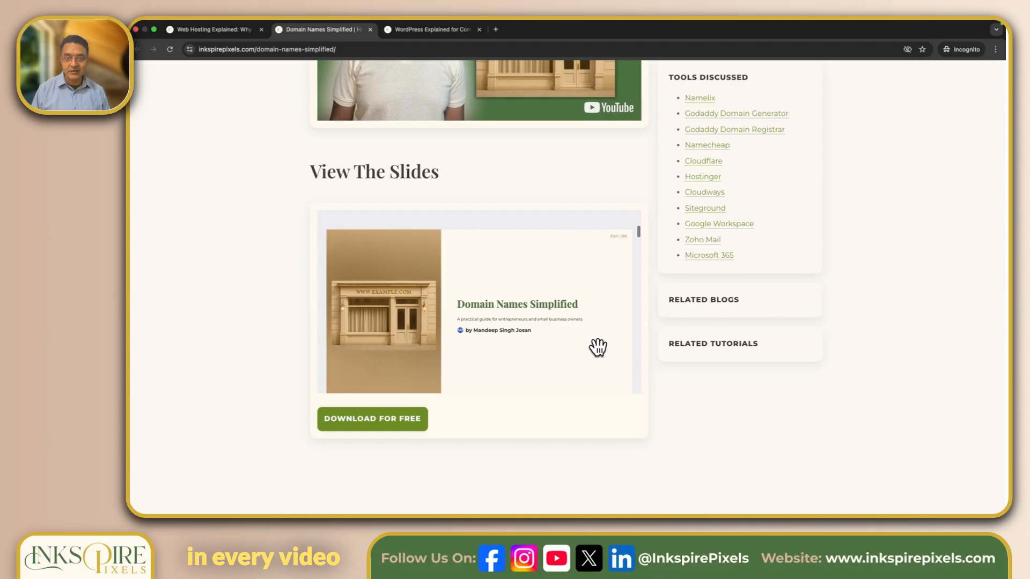
scroll(265, 317, "up", 2)
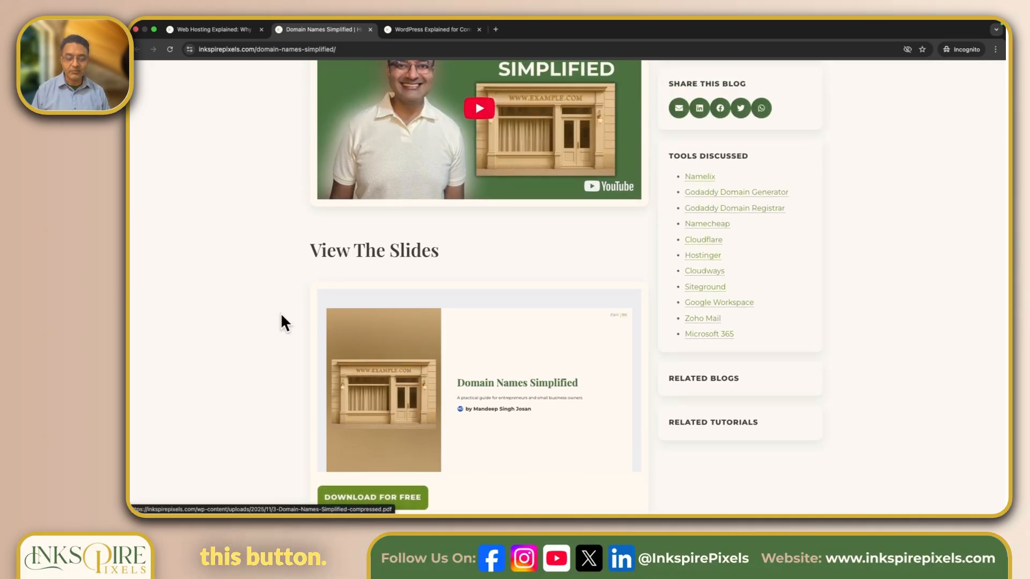
scroll(276, 320, "up", 2)
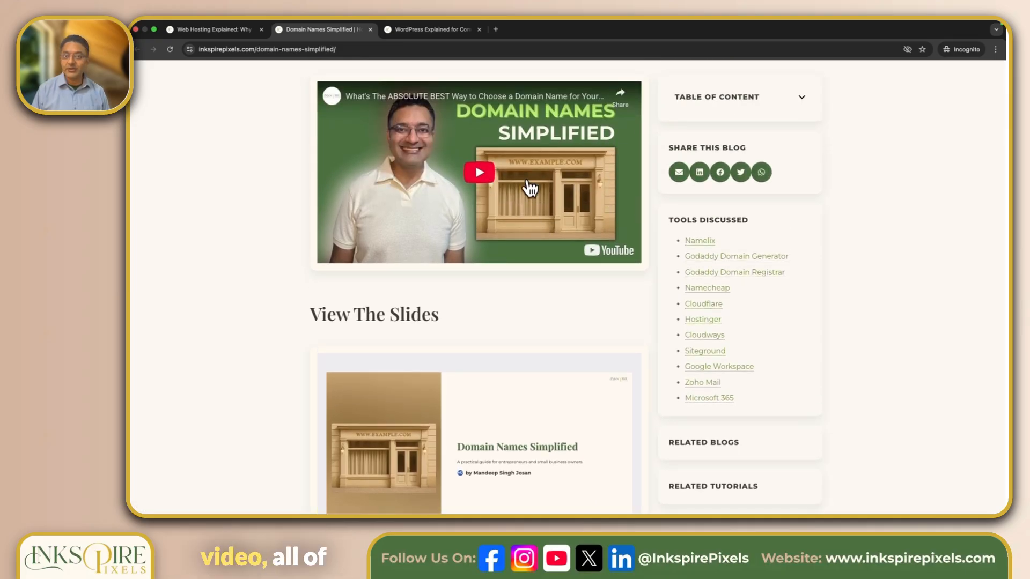
scroll(258, 239, "down", 2)
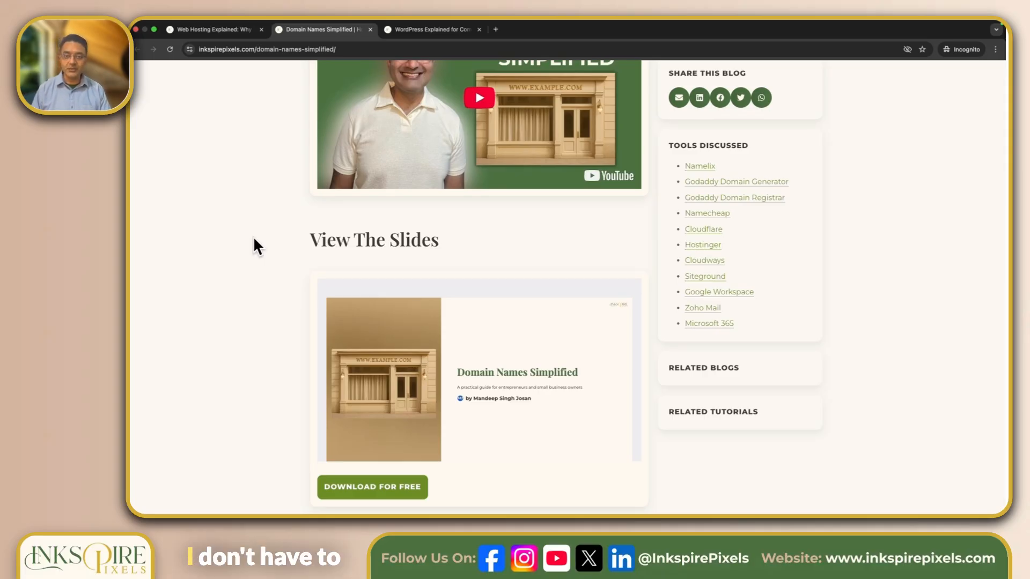
Open the "WordPress Explained For Complete Beginners" post and check its video, slides and Quick Links for the same layout
left_click(435, 29)
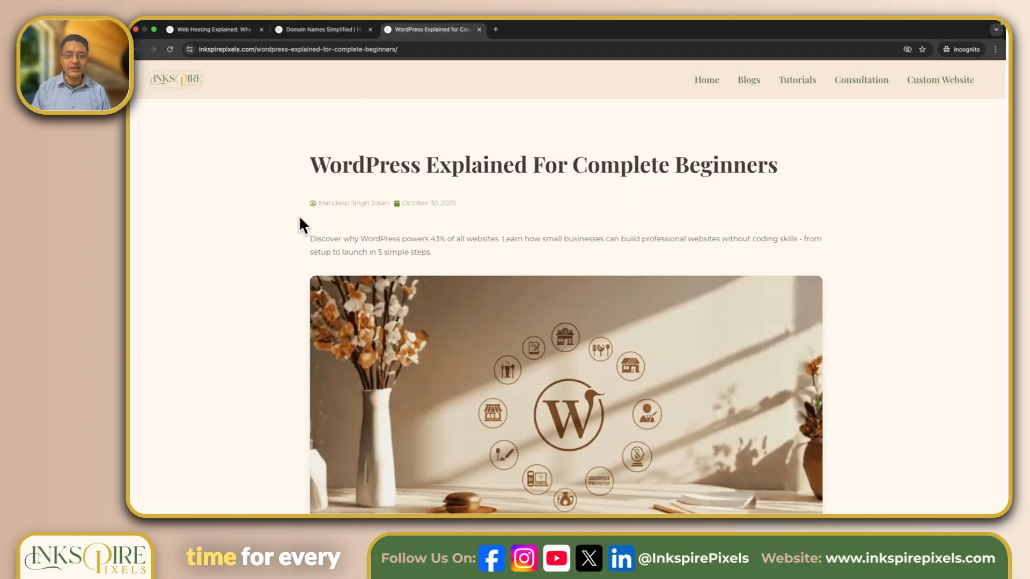
scroll(293, 230, "down", 10)
scroll(239, 243, "down", 4)
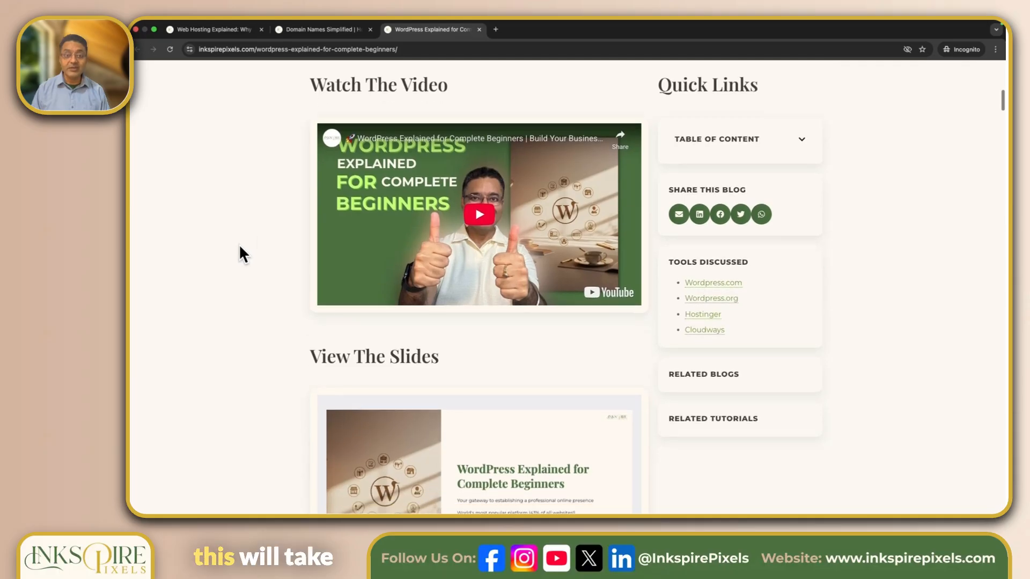
scroll(245, 233, "up", 1)
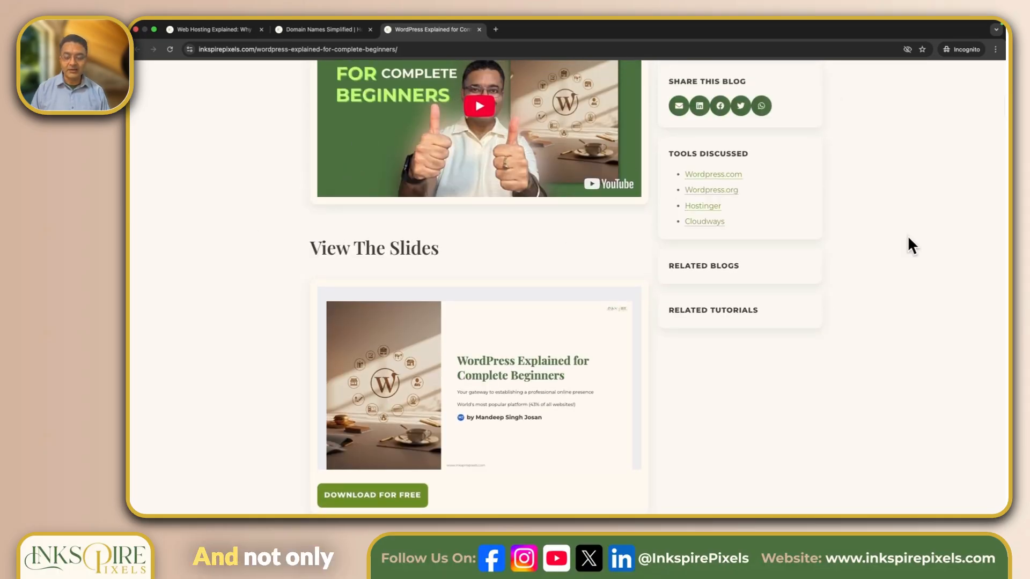
Examine the WordPress post's Frequently Asked Questions accordion, including "Can WordPress handle an online store?", and the author box below it
scroll(903, 250, "down", 20)
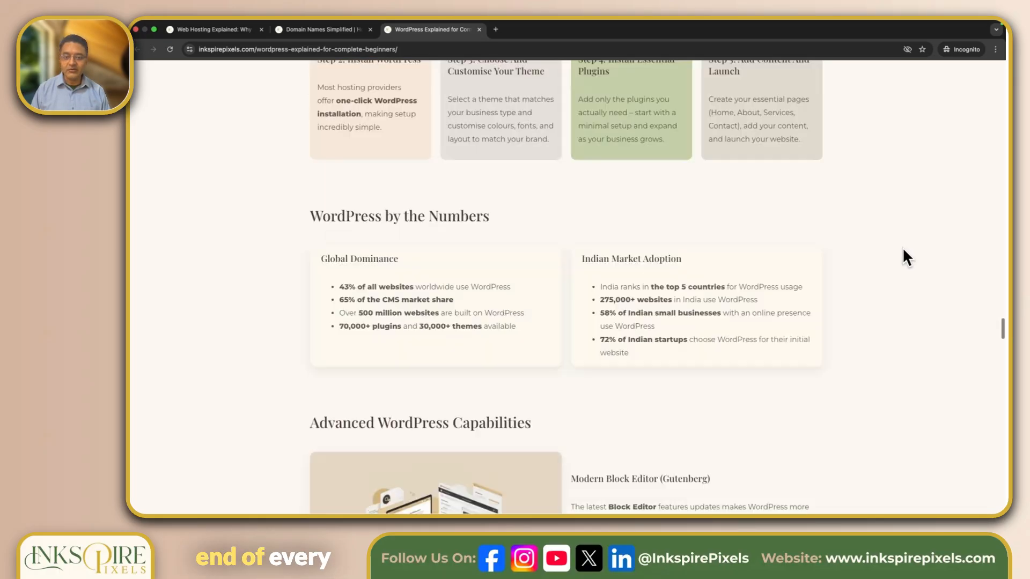
scroll(903, 250, "down", 20)
scroll(904, 249, "up", 10)
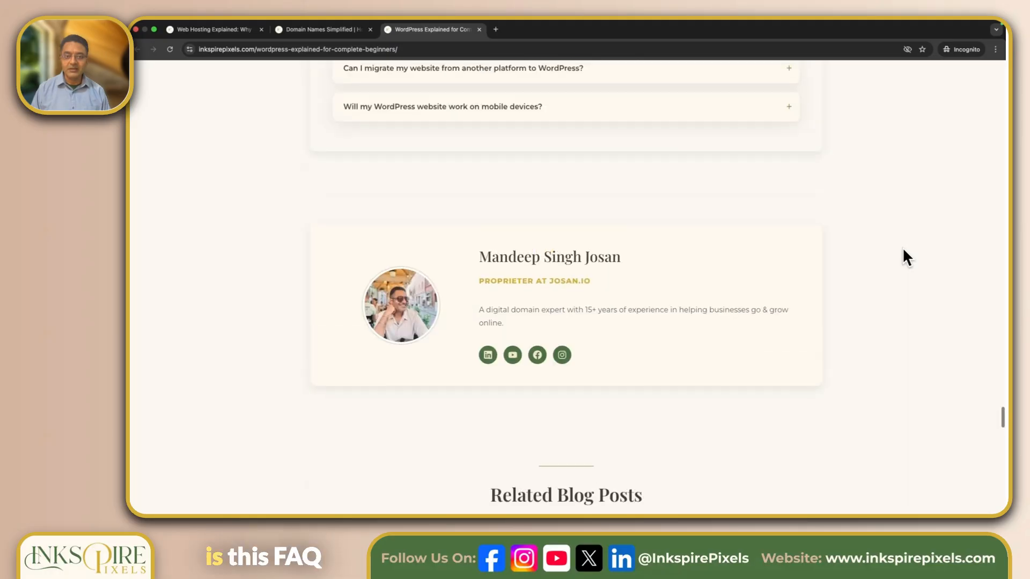
scroll(902, 247, "up", 10)
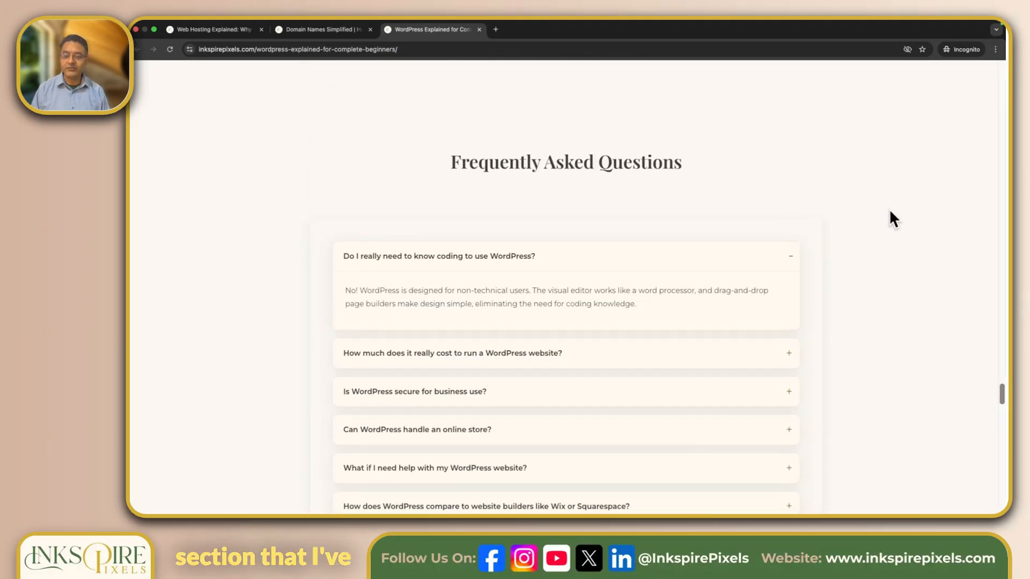
scroll(897, 211, "down", 4)
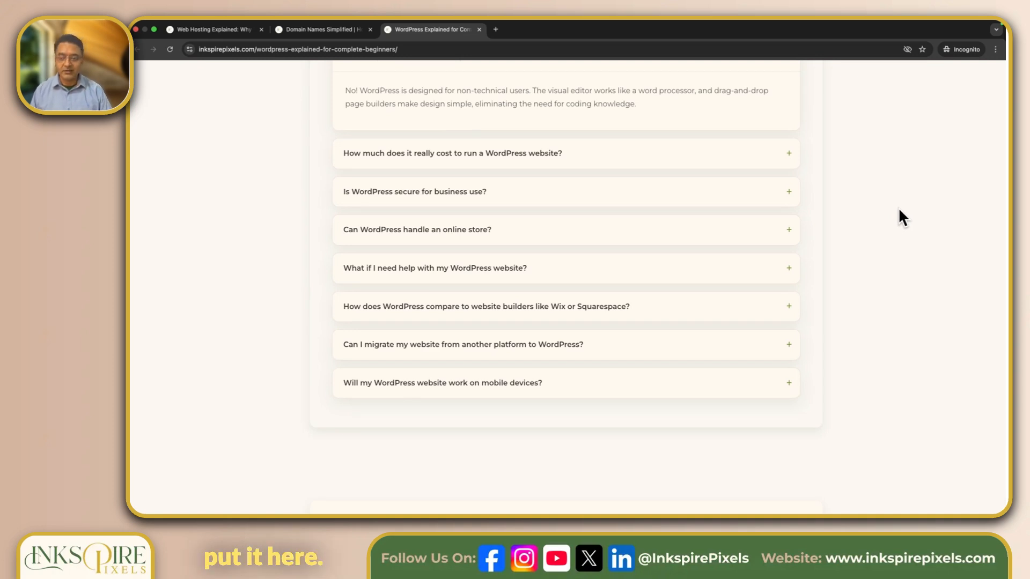
scroll(903, 217, "down", 1)
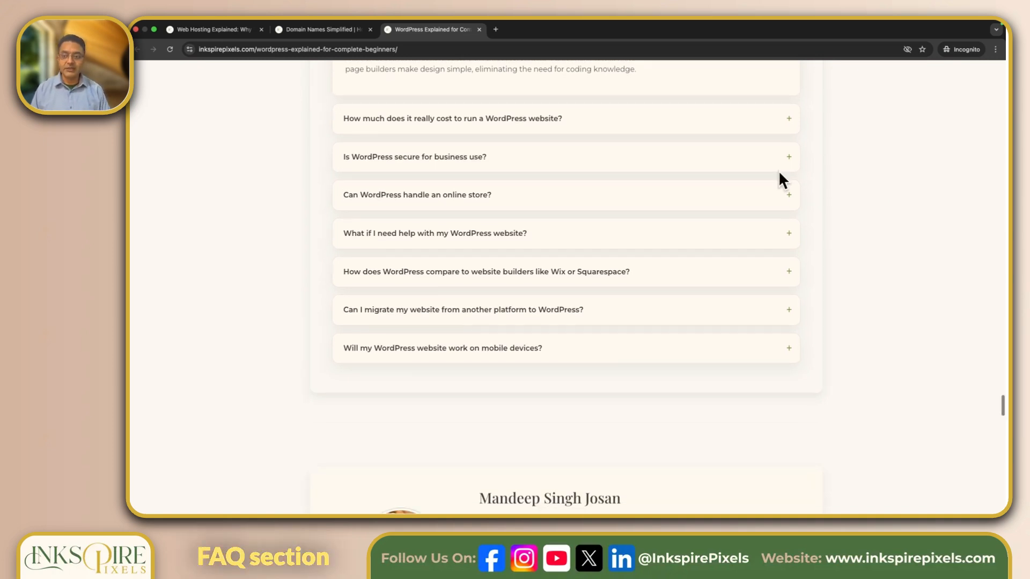
left_click(789, 194)
scroll(895, 204, "down", 2)
scroll(895, 206, "down", 6)
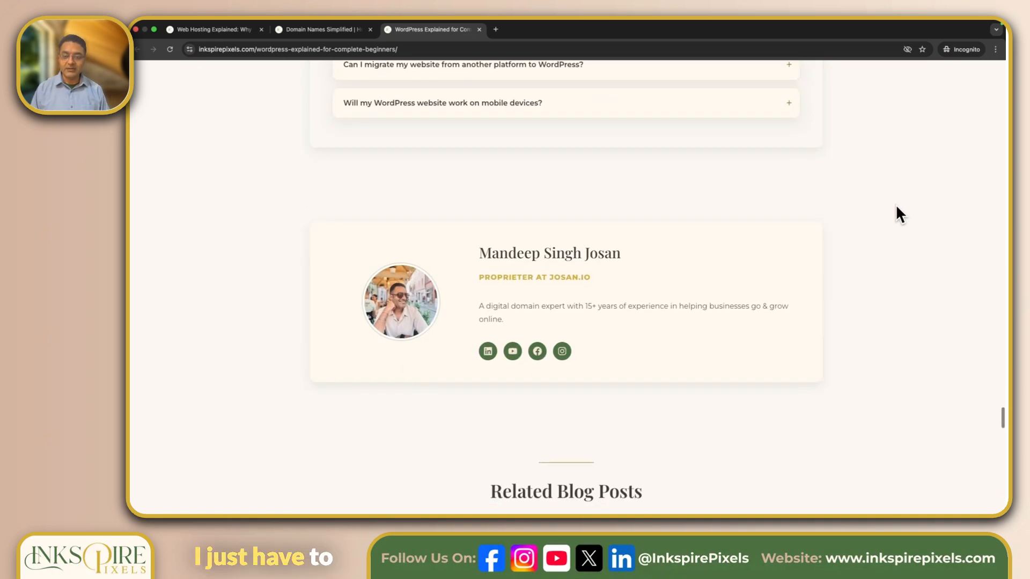
Examine the Related Blog Posts, Related Tutorials and Related Products sections, the newsletter signup and the footer
scroll(993, 234, "down", 5)
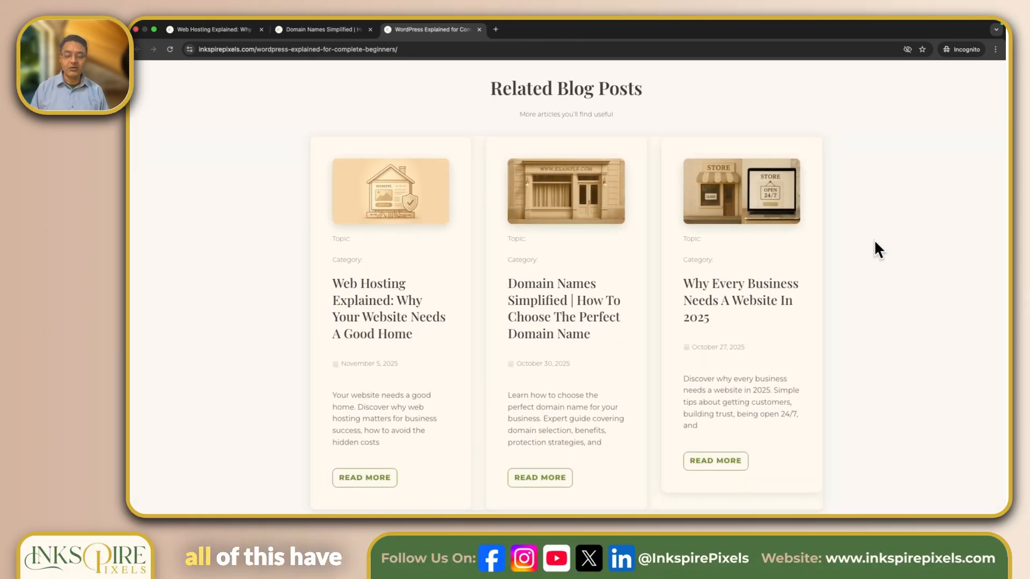
scroll(859, 230, "down", 3)
scroll(860, 236, "down", 3)
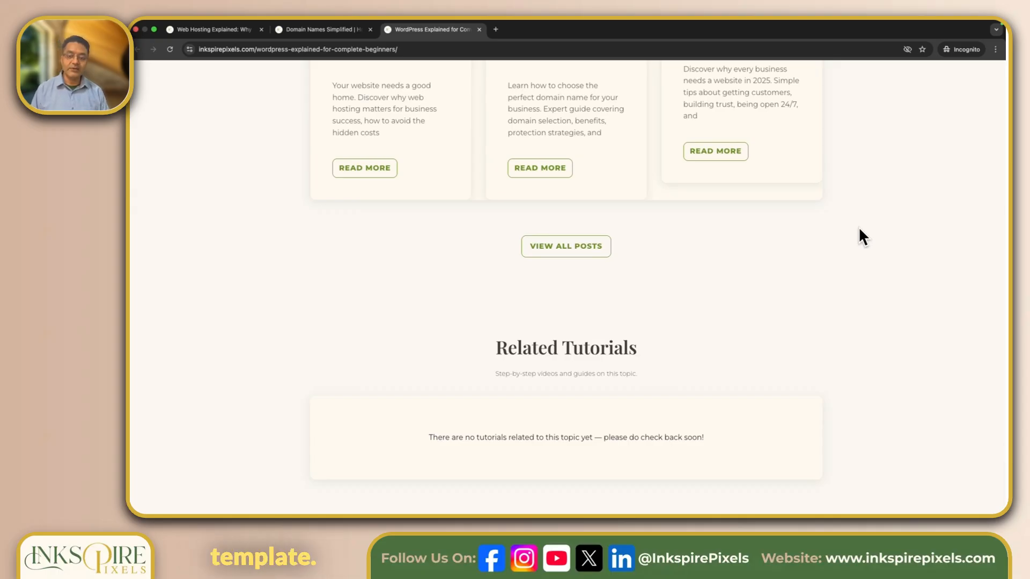
scroll(860, 231, "down", 7)
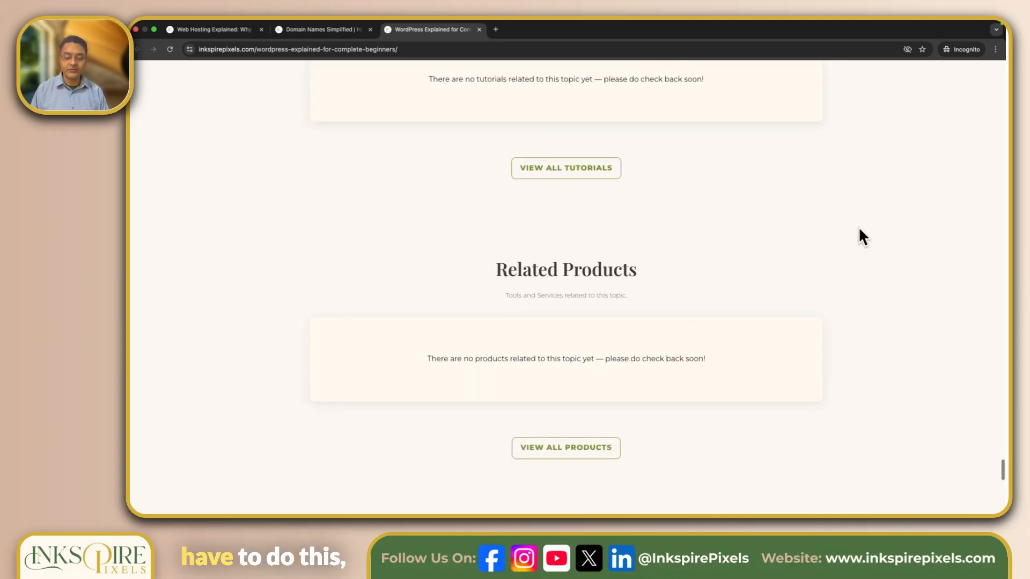
scroll(860, 230, "up", 3)
scroll(859, 230, "up", 10)
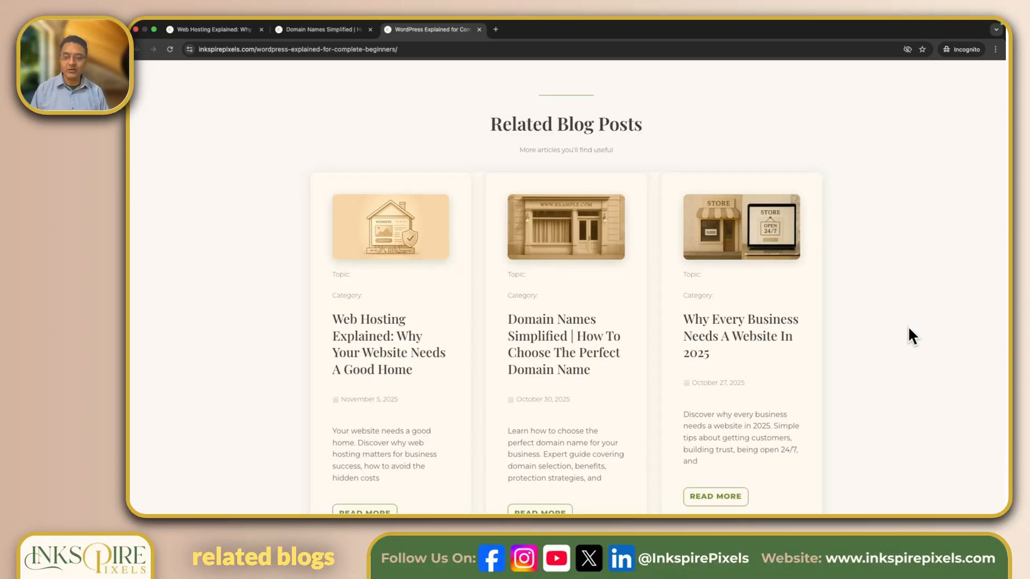
scroll(910, 336, "down", 4)
scroll(908, 328, "down", 6)
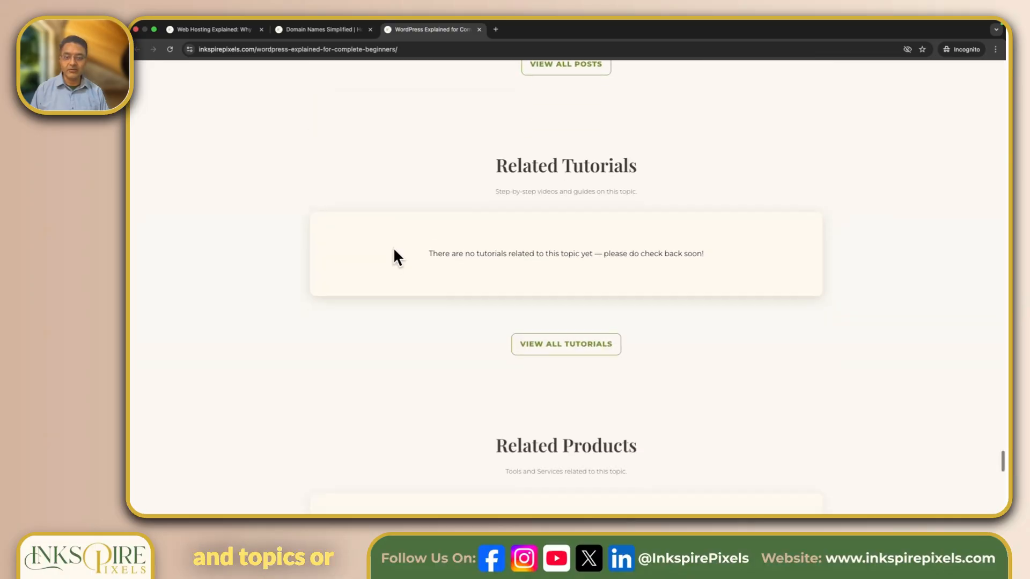
scroll(889, 329, "down", 7)
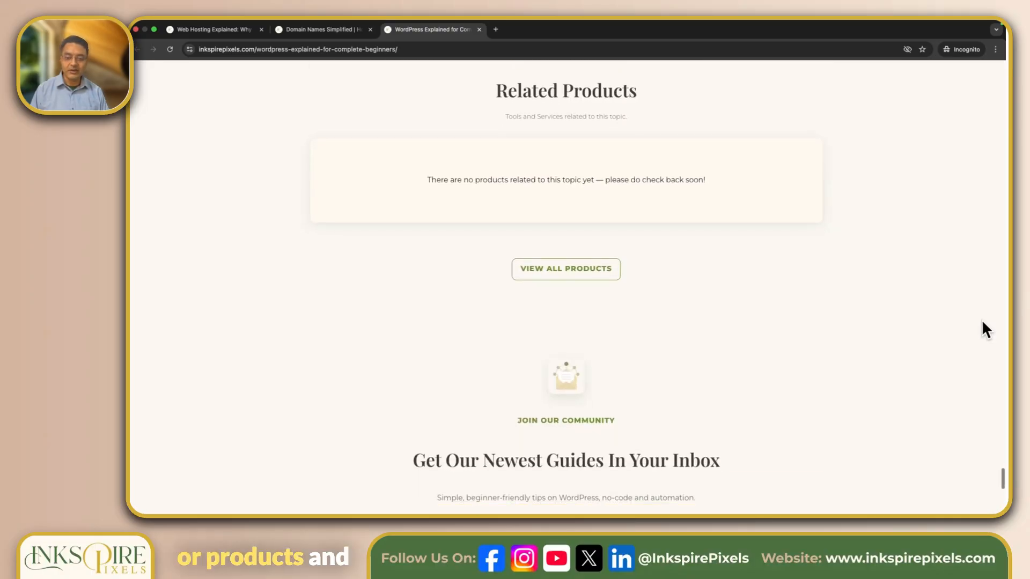
scroll(966, 315, "down", 7)
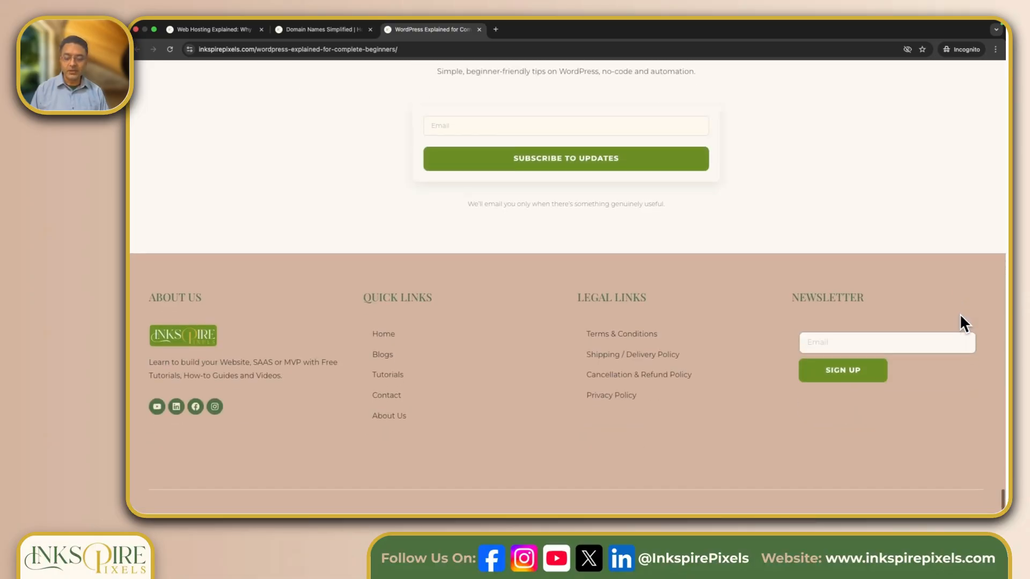
View the opening section of the "Domain Names Simplified" post again and open the "Web Hosting Explained" post for comparison
scroll(957, 313, "up", 20)
scroll(955, 312, "up", 20)
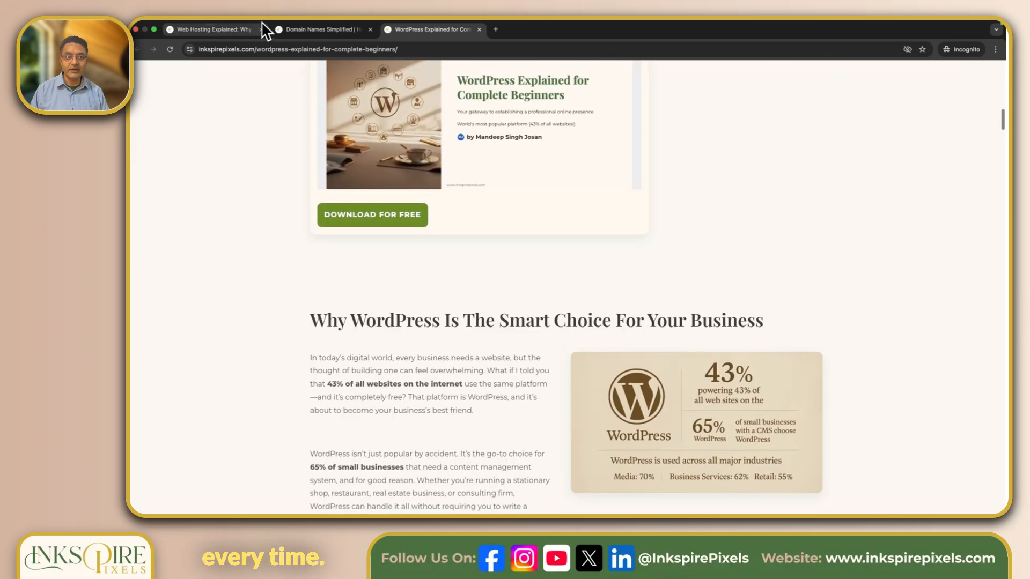
left_click(327, 27)
scroll(253, 183, "up", 15)
scroll(253, 182, "down", 1)
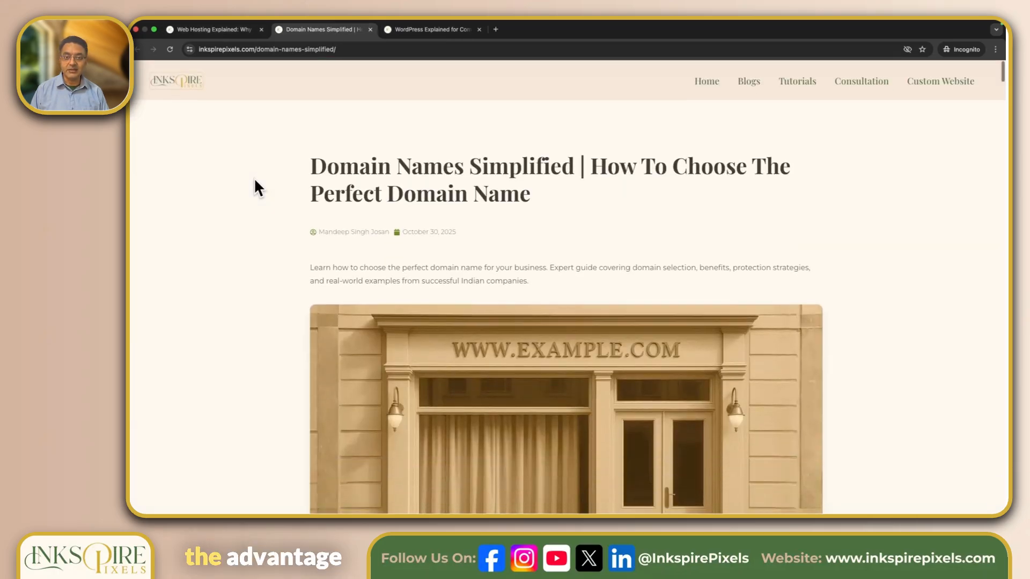
left_click(206, 28)
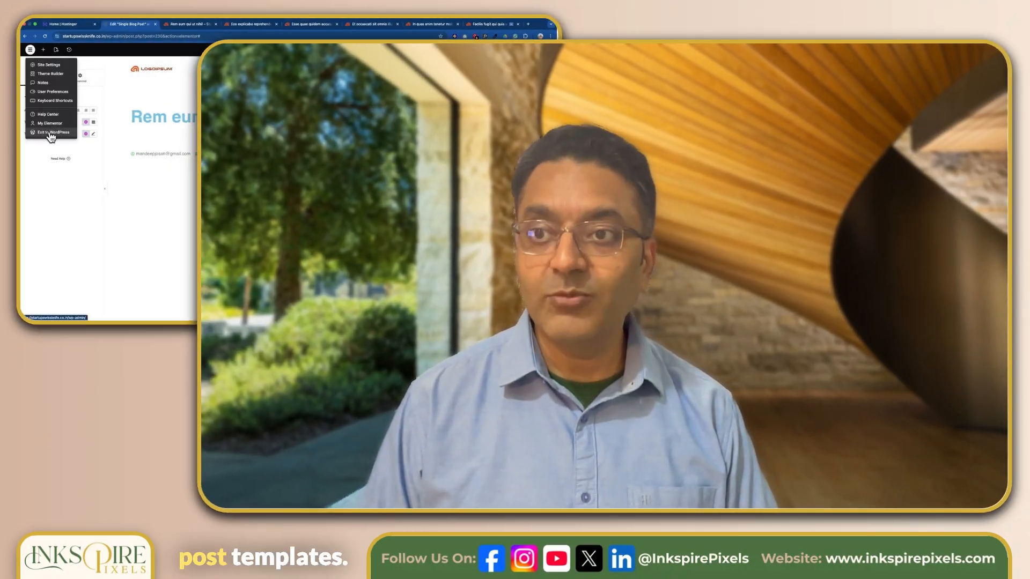
Exit the Elementor template editor to the WordPress dashboard
left_click(50, 132)
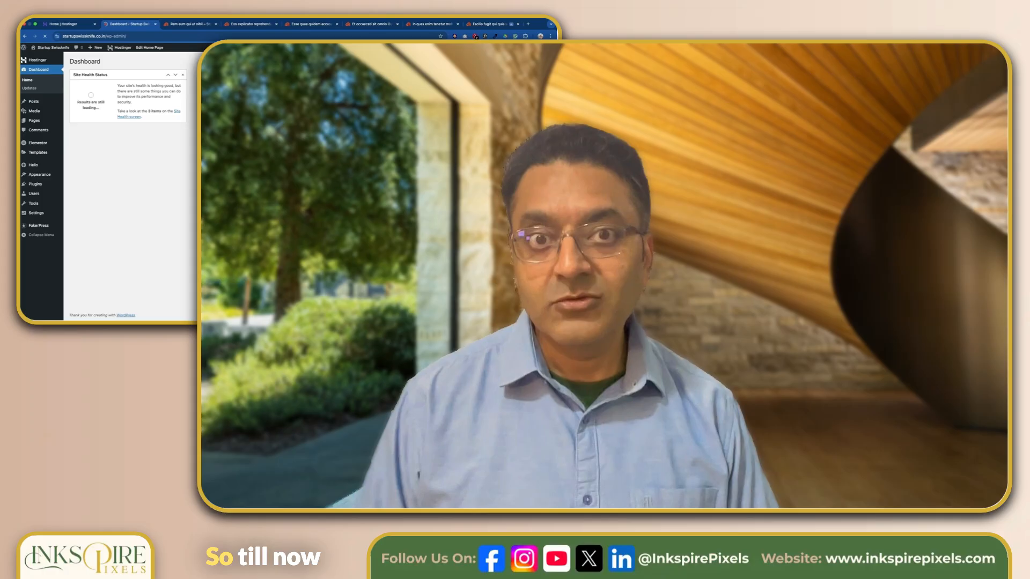